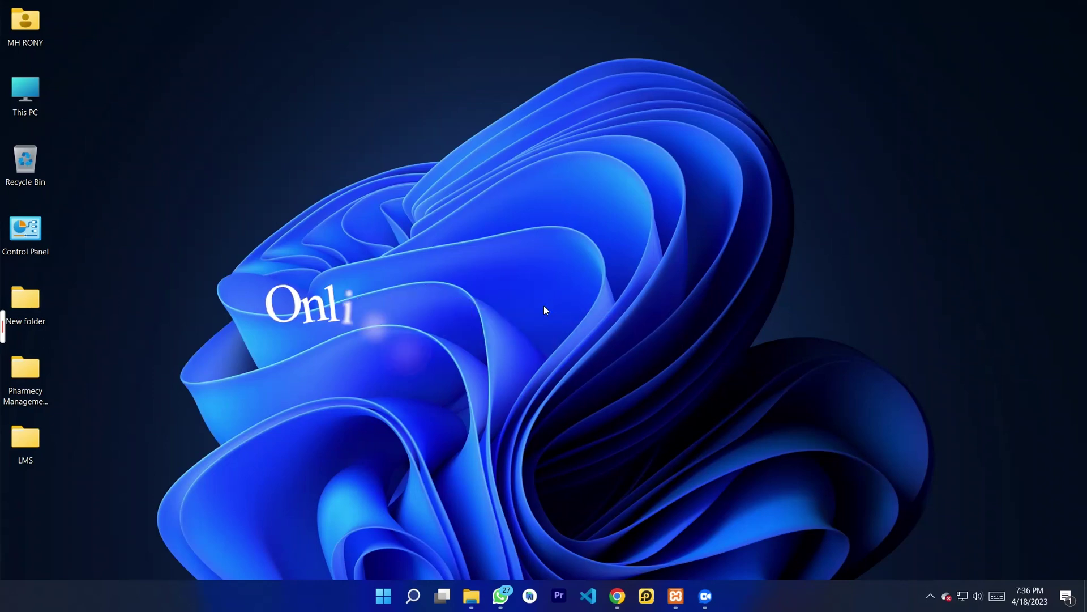
# Step: Restore the Chrome window showing the Garage-Onion-Billing-System-in-PHP GitHub repository
pyautogui.click(610, 603)
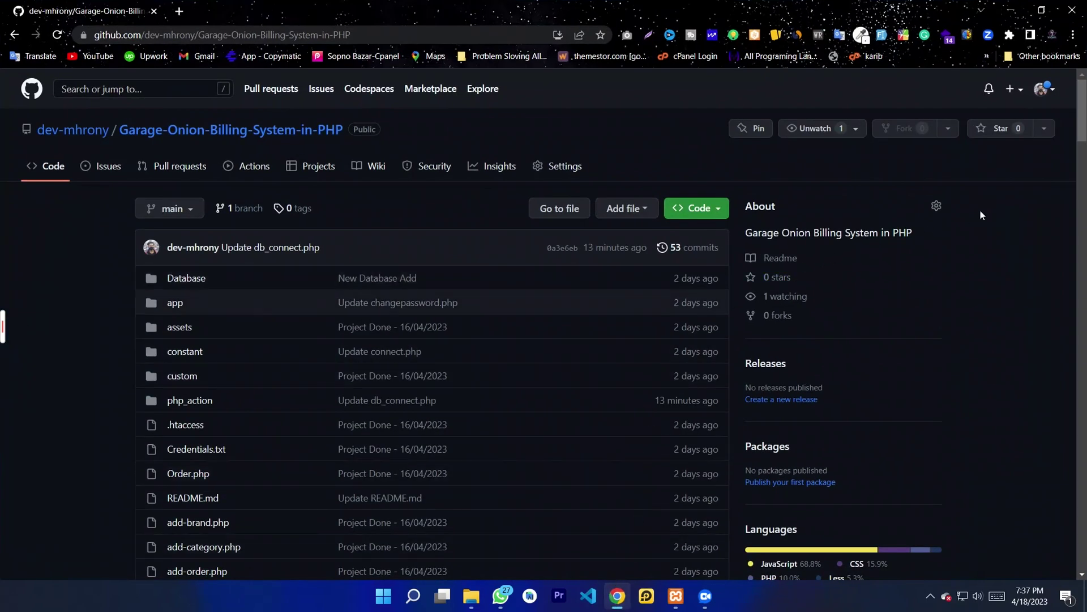
pyautogui.middleClick(1032, 178)
pyautogui.scroll(-1, 1050, 212)
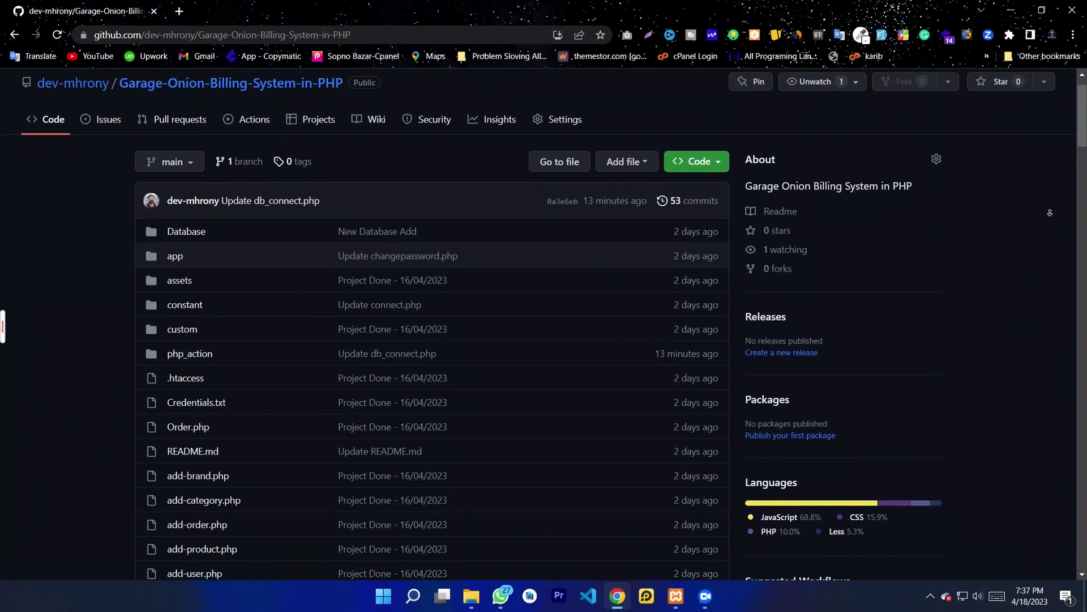
pyautogui.scroll(-3, 1050, 212)
pyautogui.scroll(-2, 1050, 209)
pyautogui.scroll(-2, 1050, 209)
pyautogui.scroll(-2, 1050, 209)
pyautogui.scroll(-2, 1050, 210)
pyautogui.scroll(-2, 1050, 210)
pyautogui.scroll(-2, 1050, 210)
pyautogui.scroll(-2, 1050, 209)
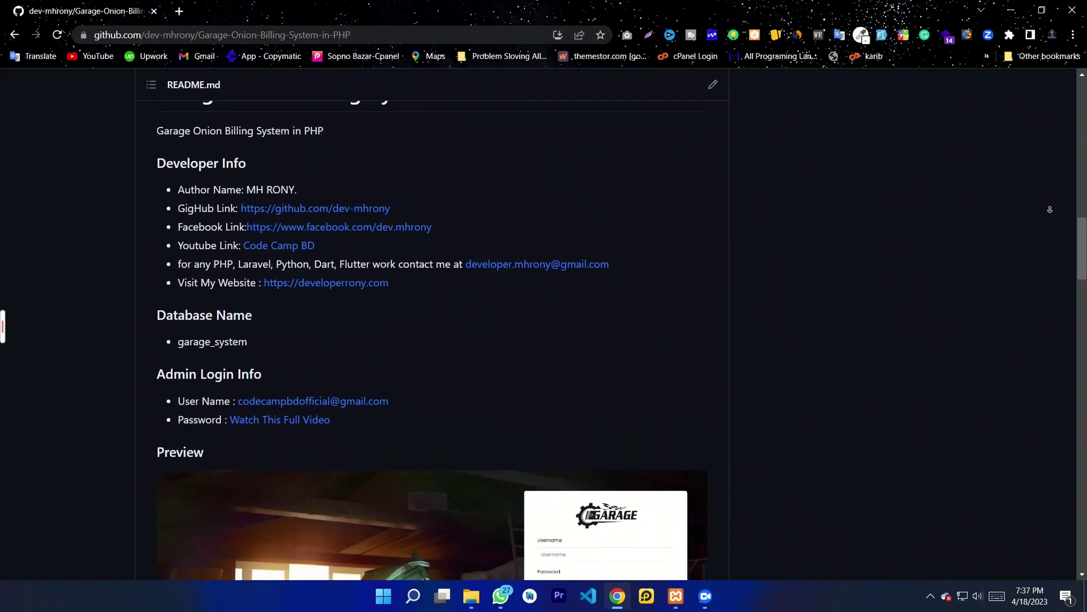
pyautogui.scroll(-2, 1050, 209)
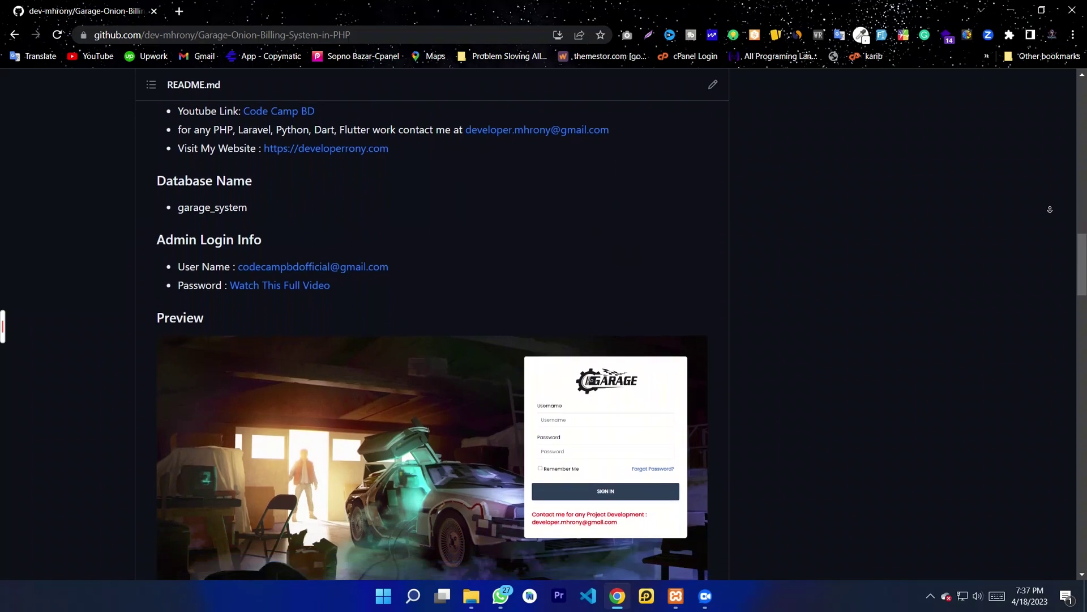
pyautogui.scroll(-2, 1050, 210)
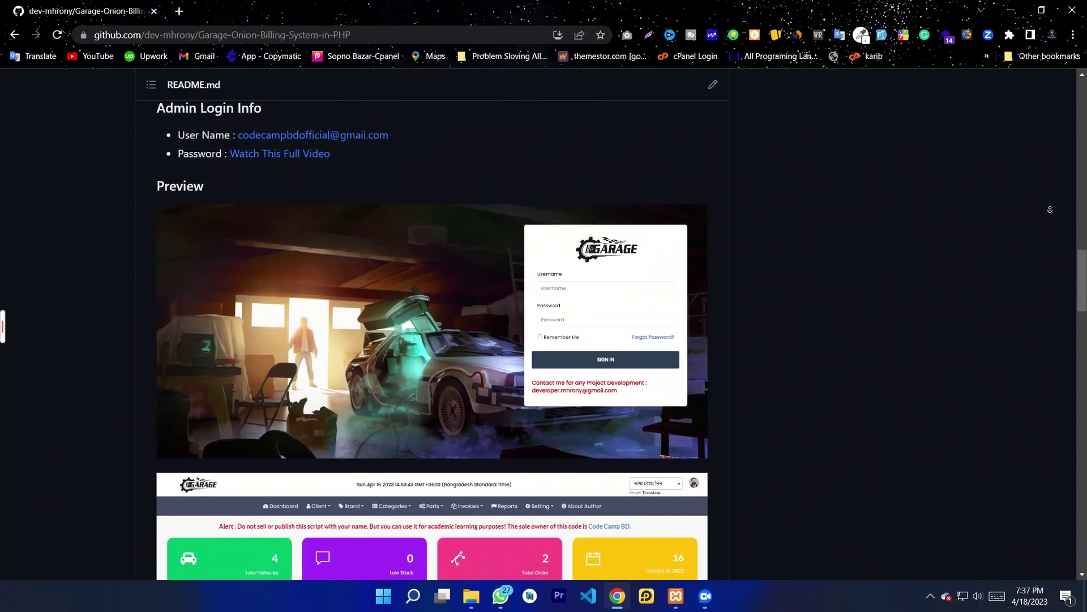
pyautogui.scroll(-2, 1050, 209)
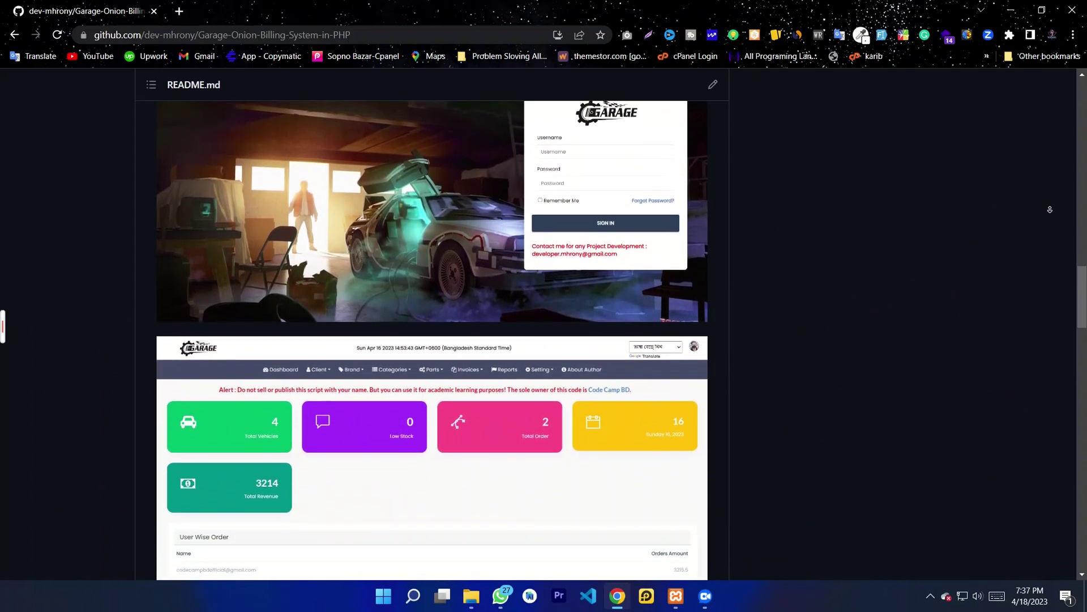
pyautogui.scroll(-2, 1050, 210)
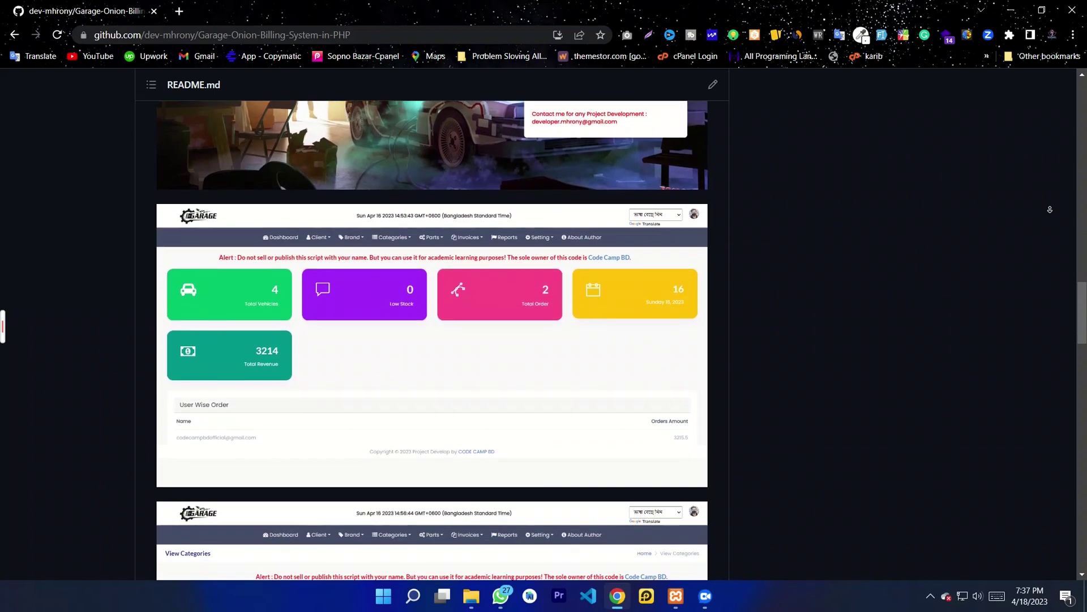
pyautogui.scroll(-2, 1050, 209)
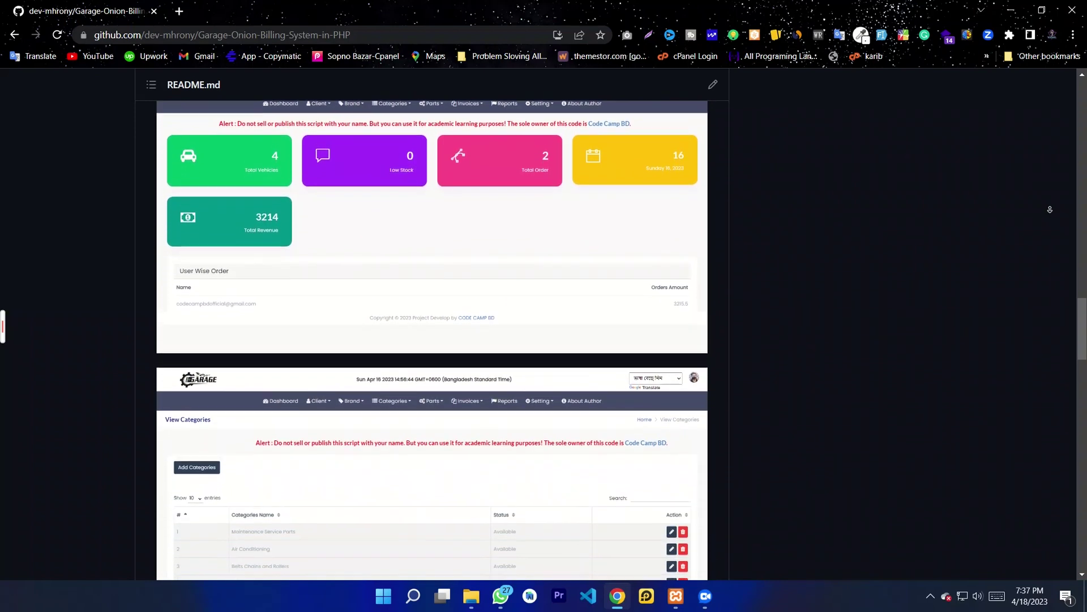
pyautogui.scroll(-2, 1050, 209)
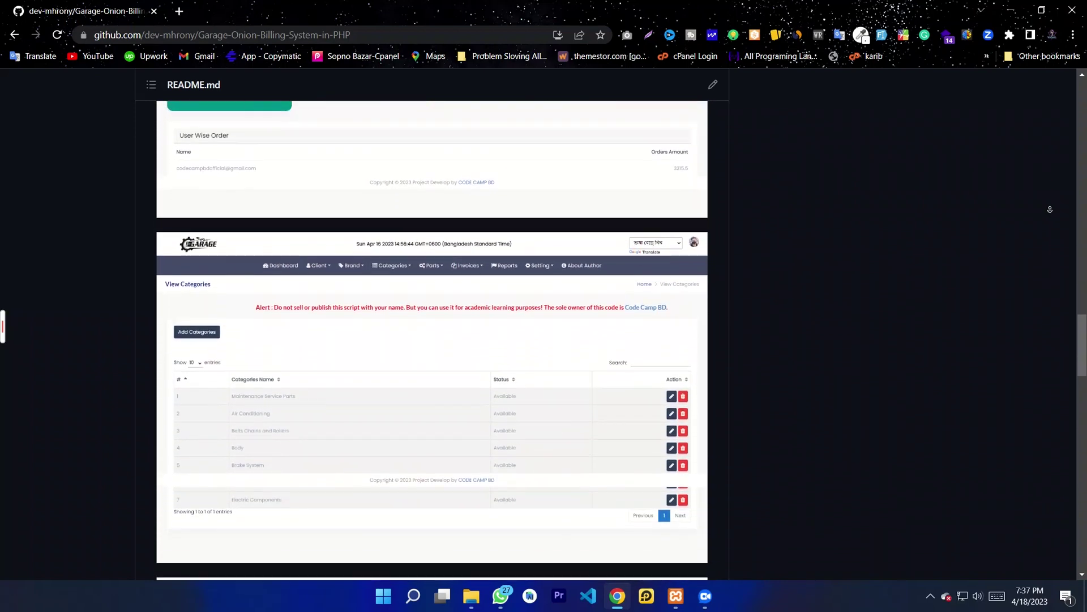
pyautogui.scroll(-2, 1050, 210)
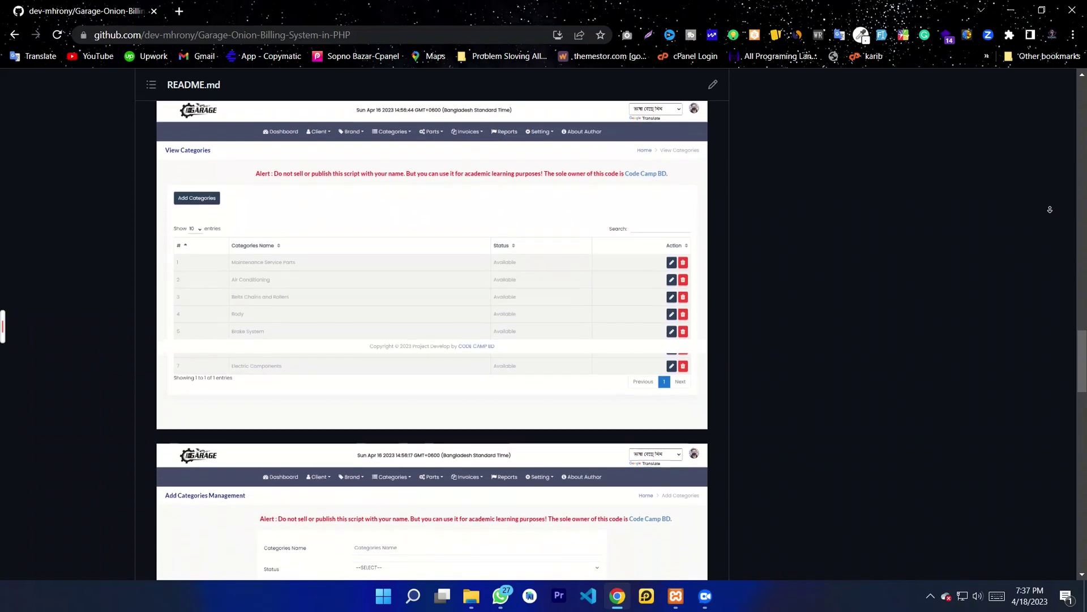
pyautogui.scroll(-2, 1050, 209)
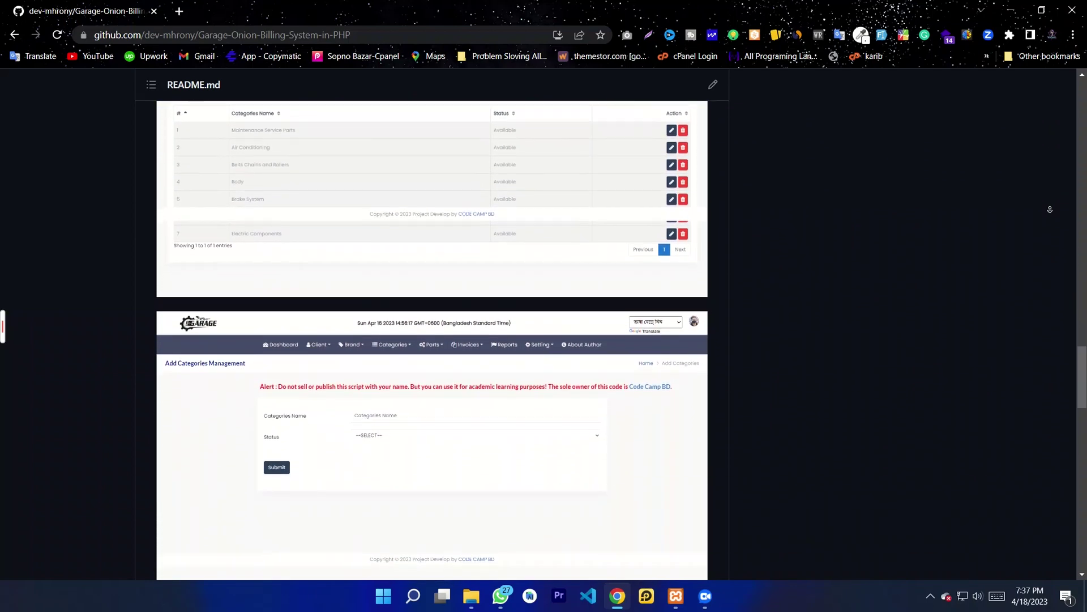
pyautogui.scroll(-1, 1050, 210)
pyautogui.scroll(-2, 1050, 210)
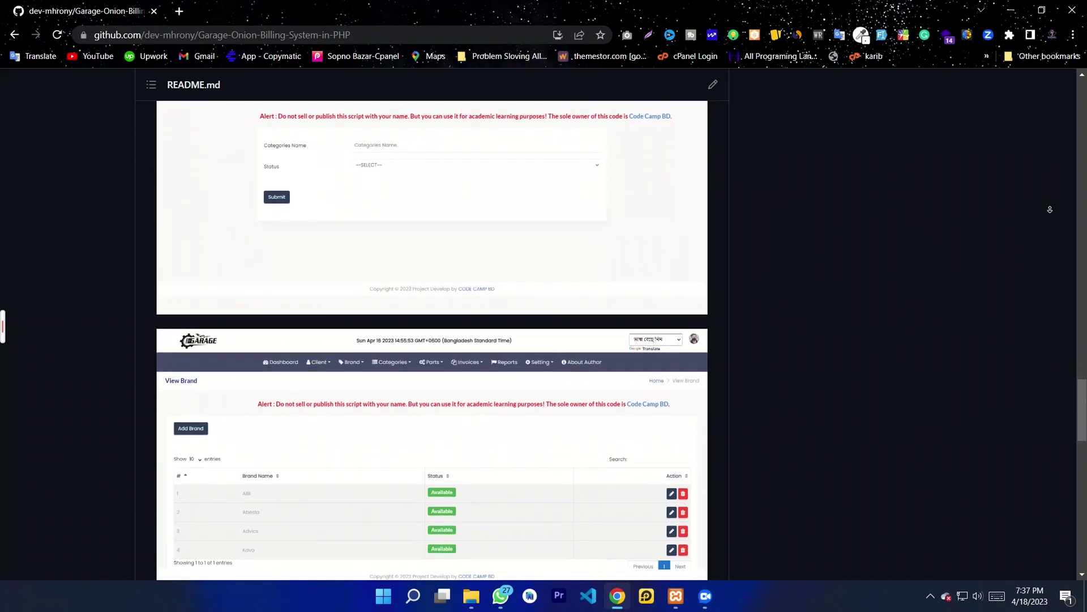
pyautogui.scroll(-2, 1050, 209)
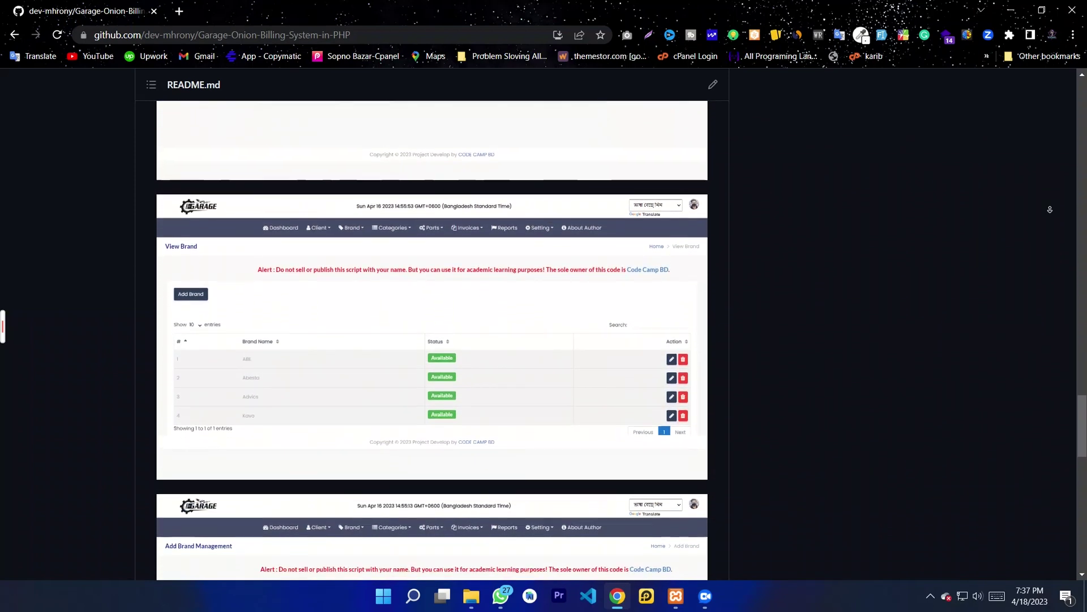
pyautogui.scroll(-2, 1049, 210)
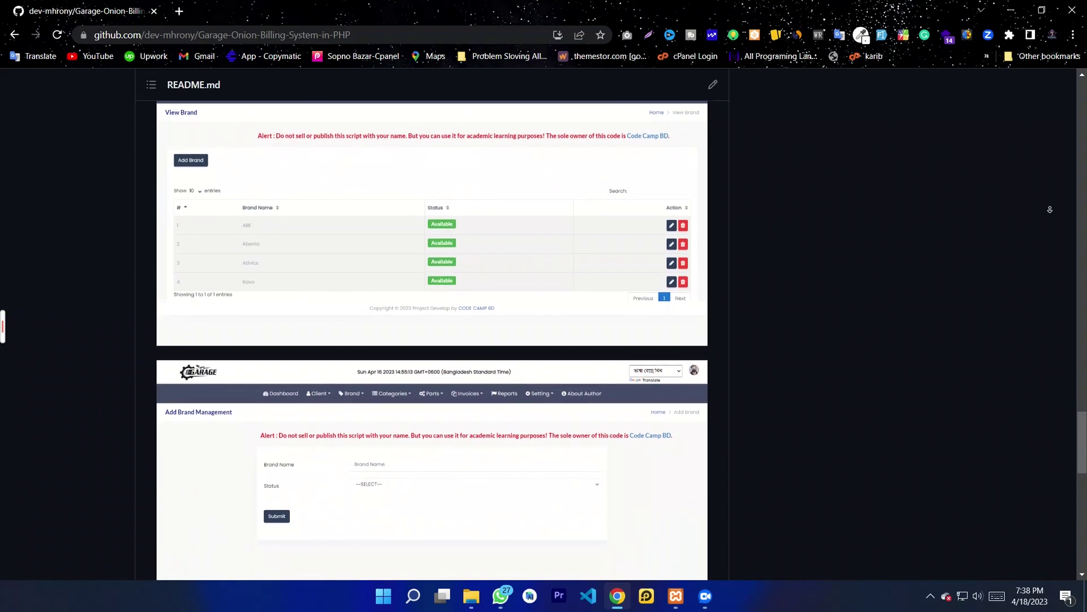
pyautogui.scroll(-2, 1050, 210)
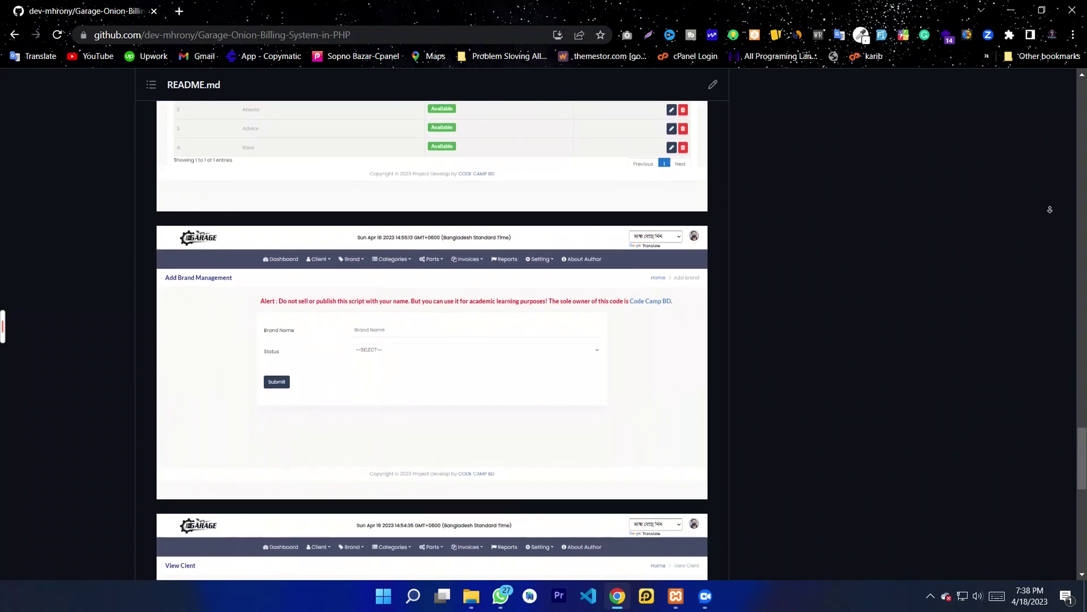
pyautogui.scroll(-2, 1050, 209)
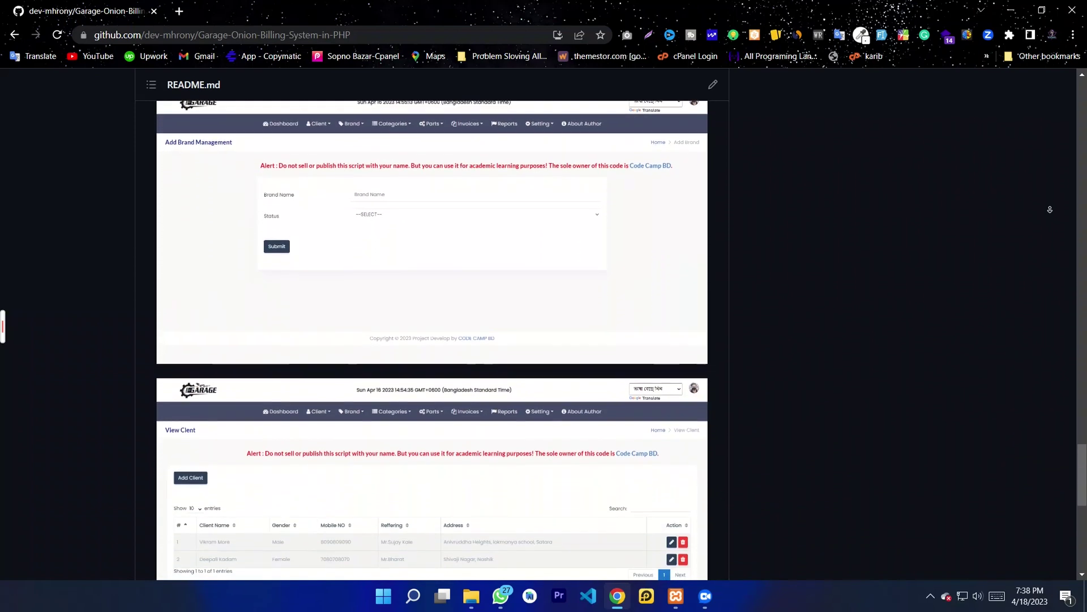
pyautogui.scroll(-2, 1050, 210)
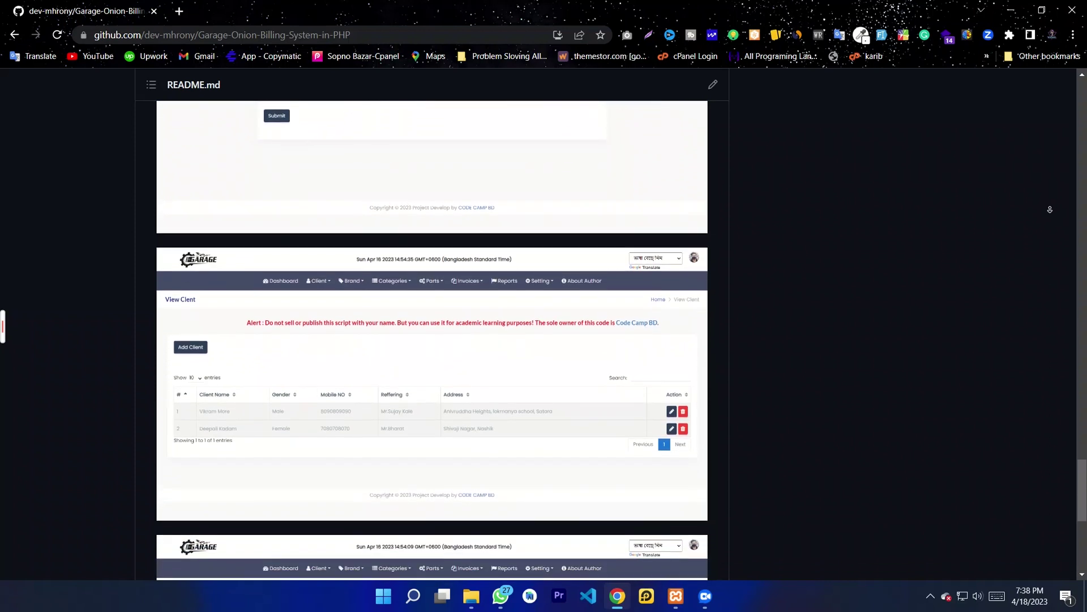
pyautogui.scroll(-2, 1050, 210)
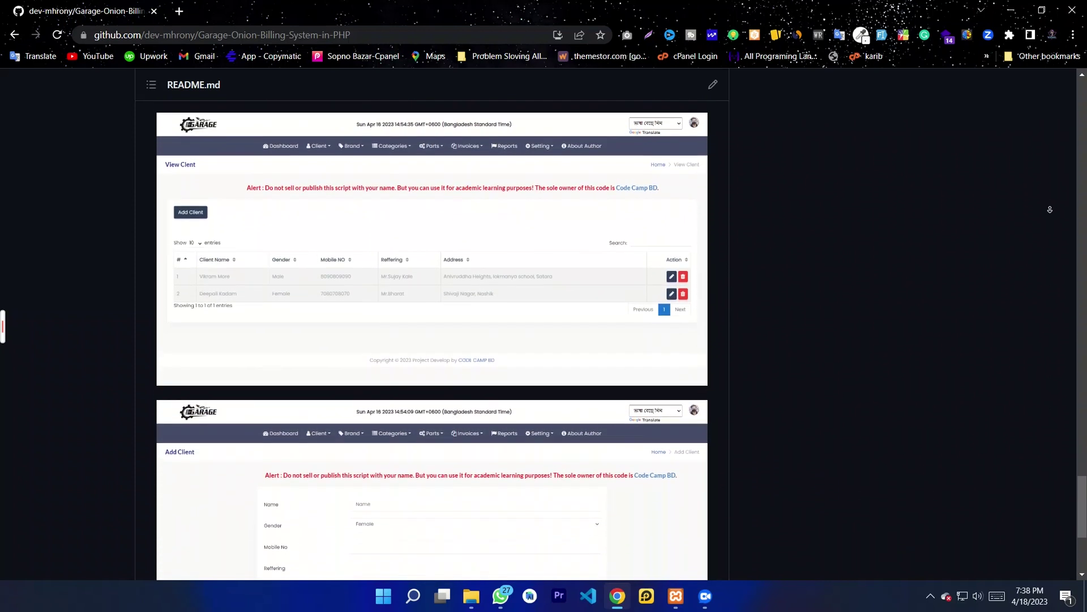
pyautogui.scroll(-1, 1050, 210)
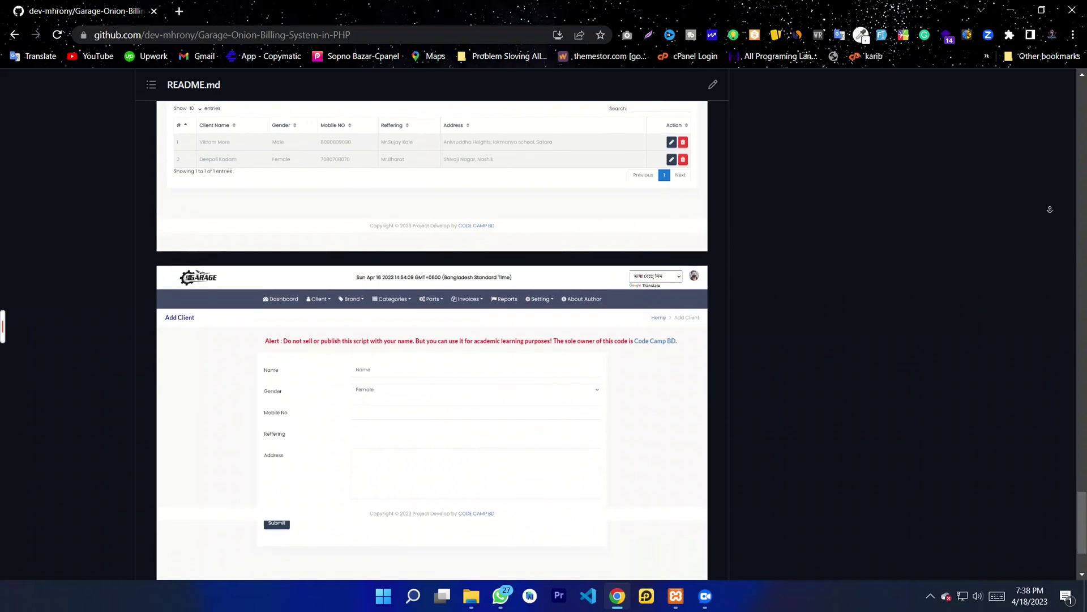
pyautogui.scroll(-2, 1050, 210)
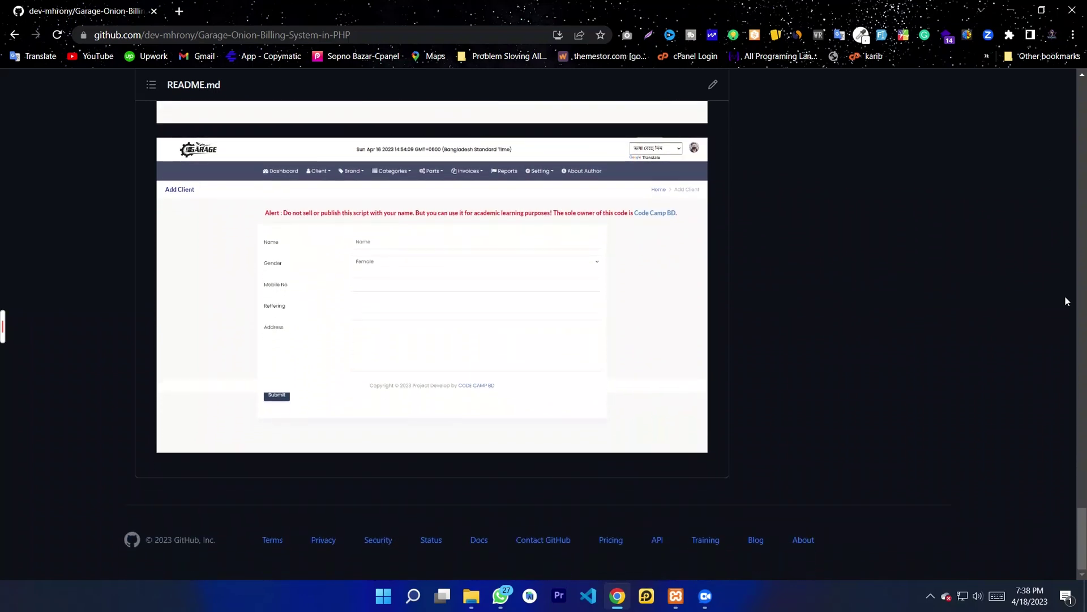
pyautogui.moveTo(1082, 553); pyautogui.dragTo(1082, 268)
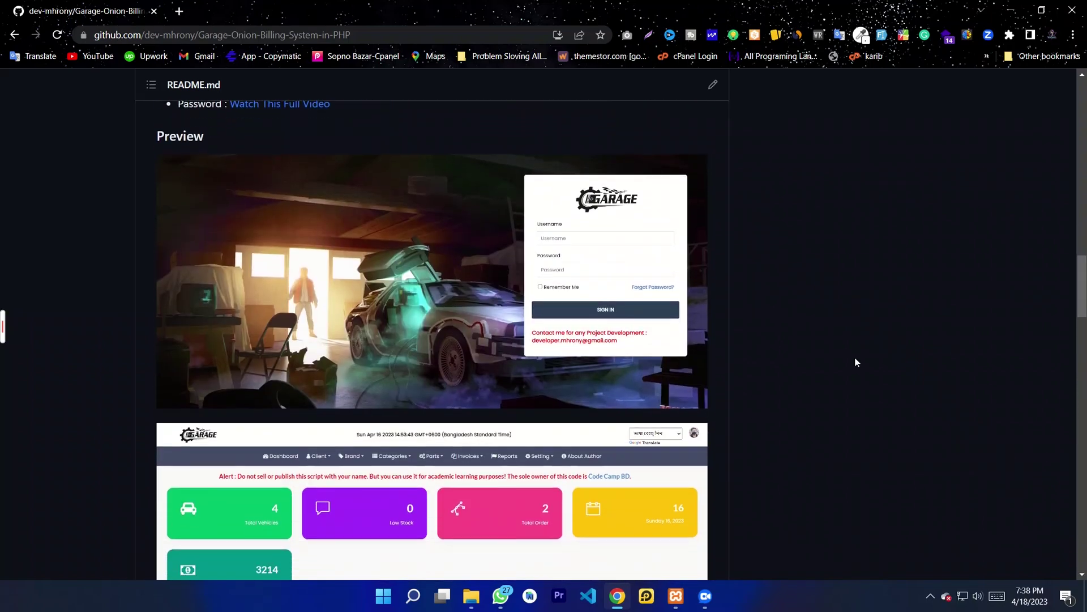
pyautogui.moveTo(1083, 289); pyautogui.dragTo(1074, 237)
pyautogui.moveTo(325, 451); pyautogui.dragTo(191, 376)
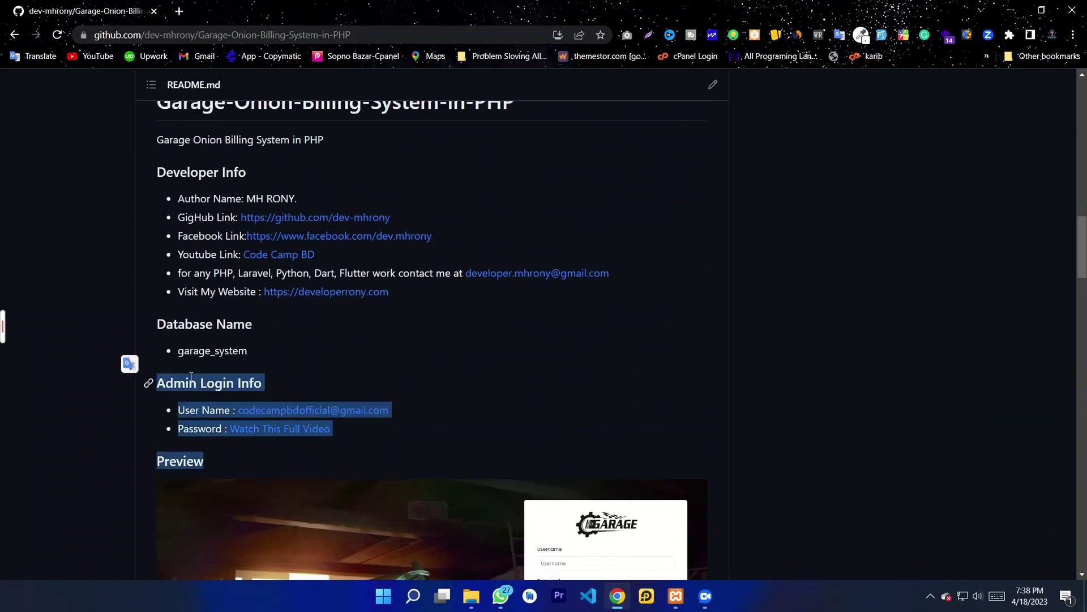
pyautogui.click(364, 446)
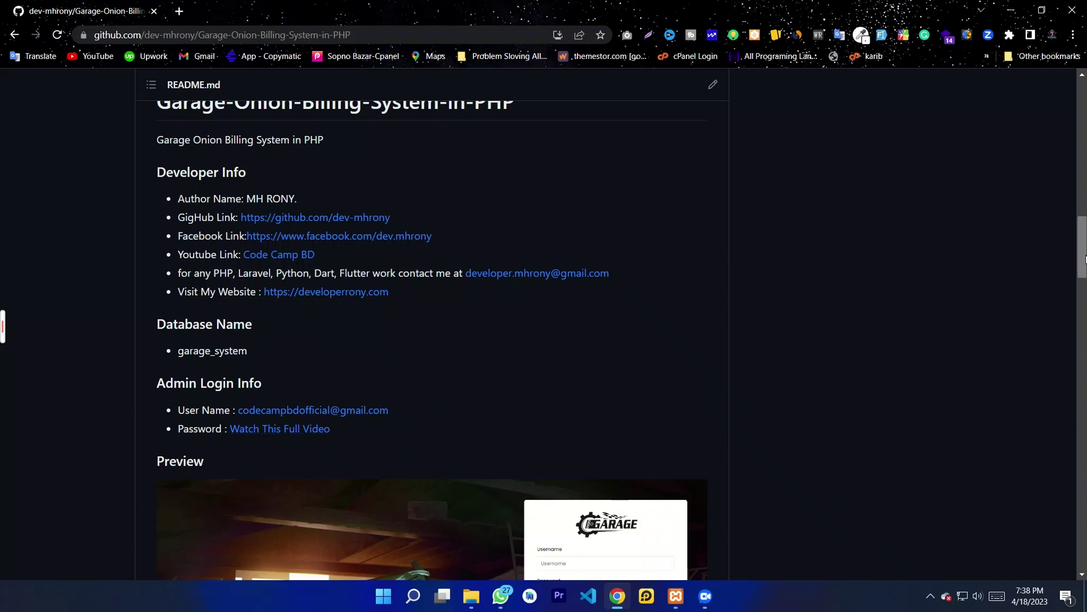
pyautogui.scroll(2, 1082, 245)
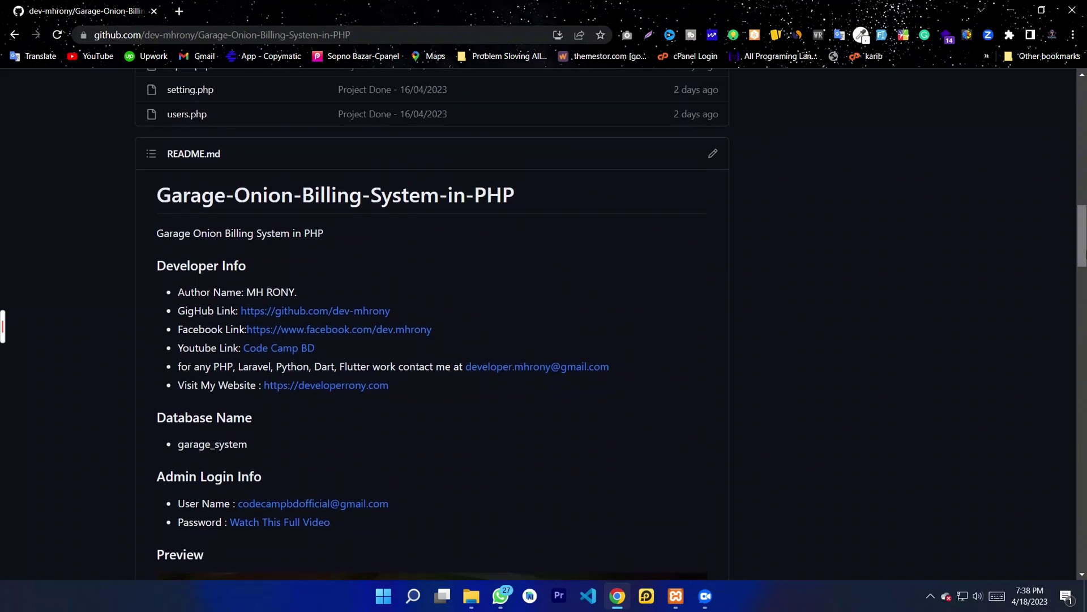
pyautogui.scroll(15, 1080, 119)
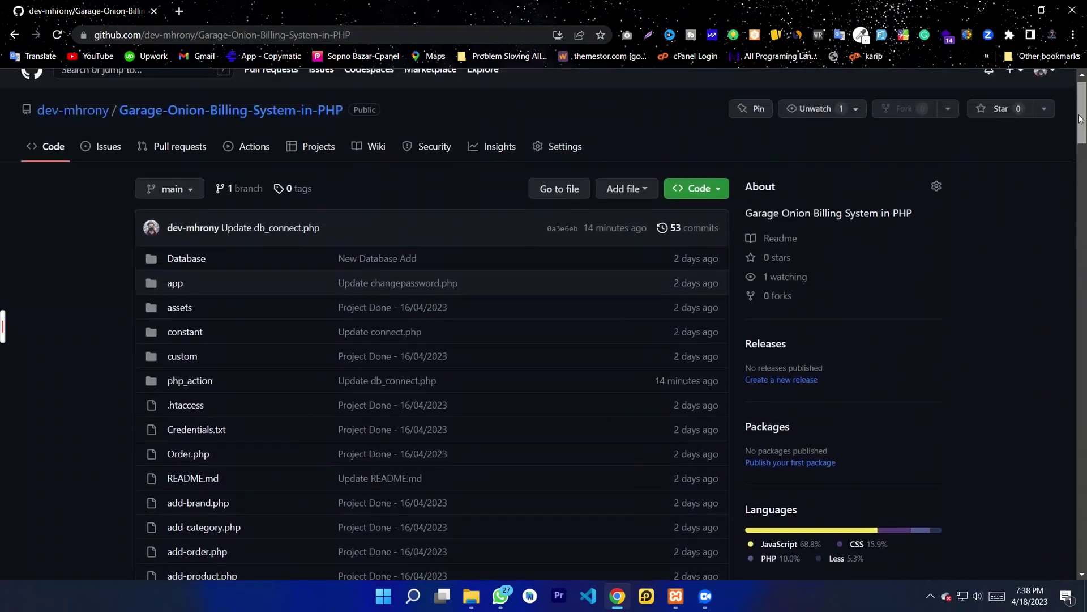
pyautogui.scroll(1, 1079, 119)
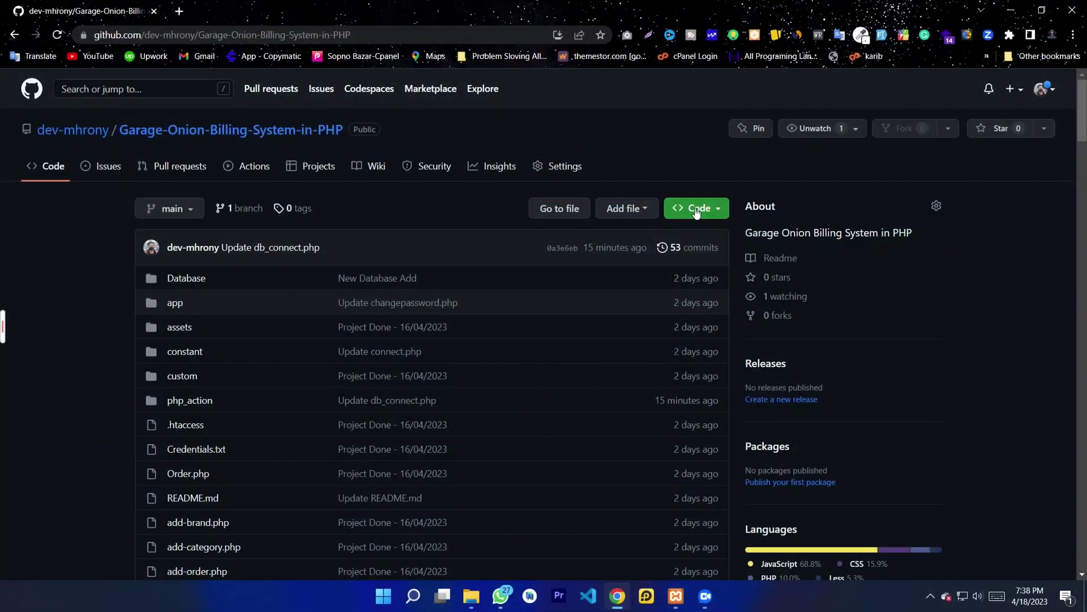
# Step: Download the repository as Garage-Onion-Billing-System-in-PHP-main.zip and show it in its folder
pyautogui.click(697, 210)
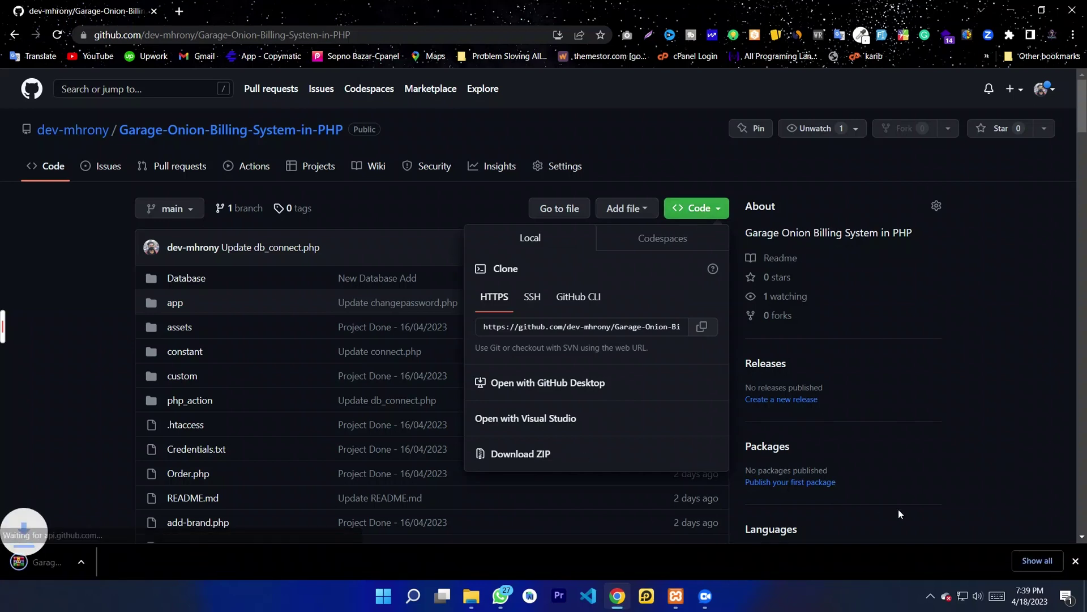
pyautogui.click(1042, 561)
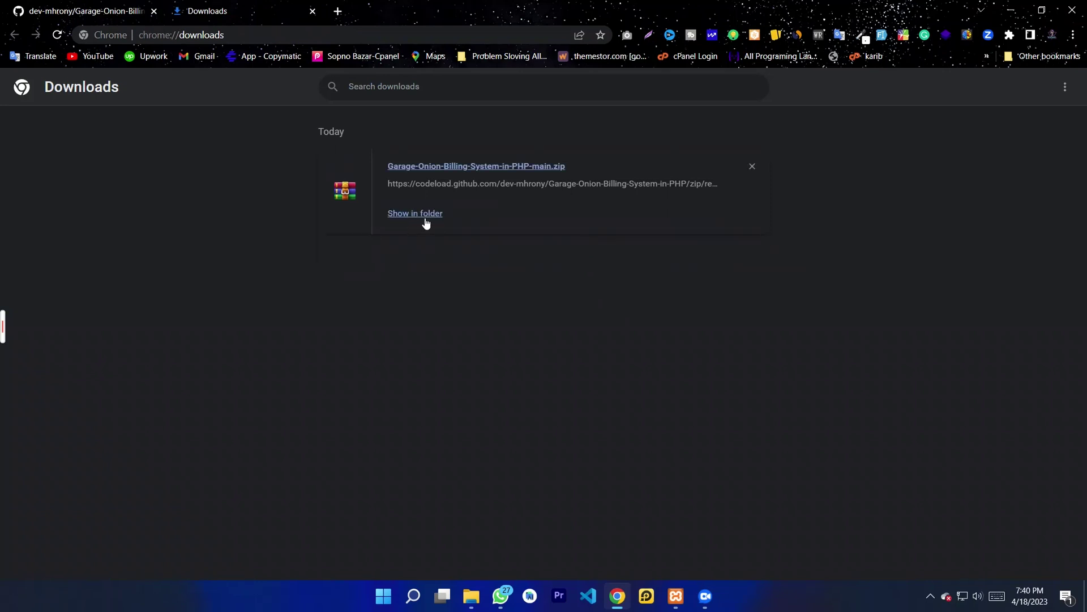
pyautogui.click(419, 217)
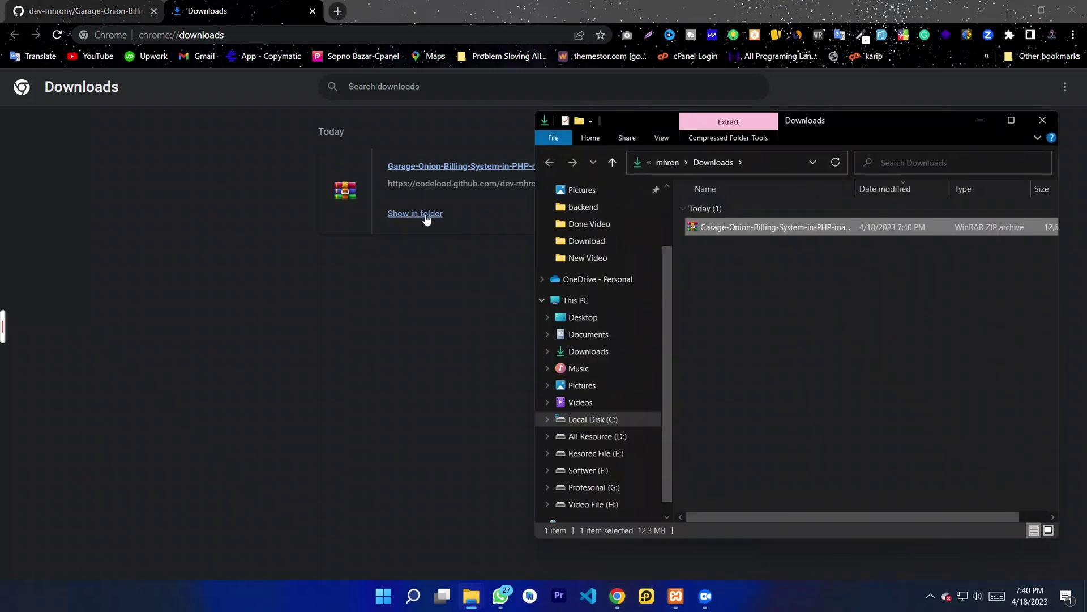
pyautogui.click(1009, 11)
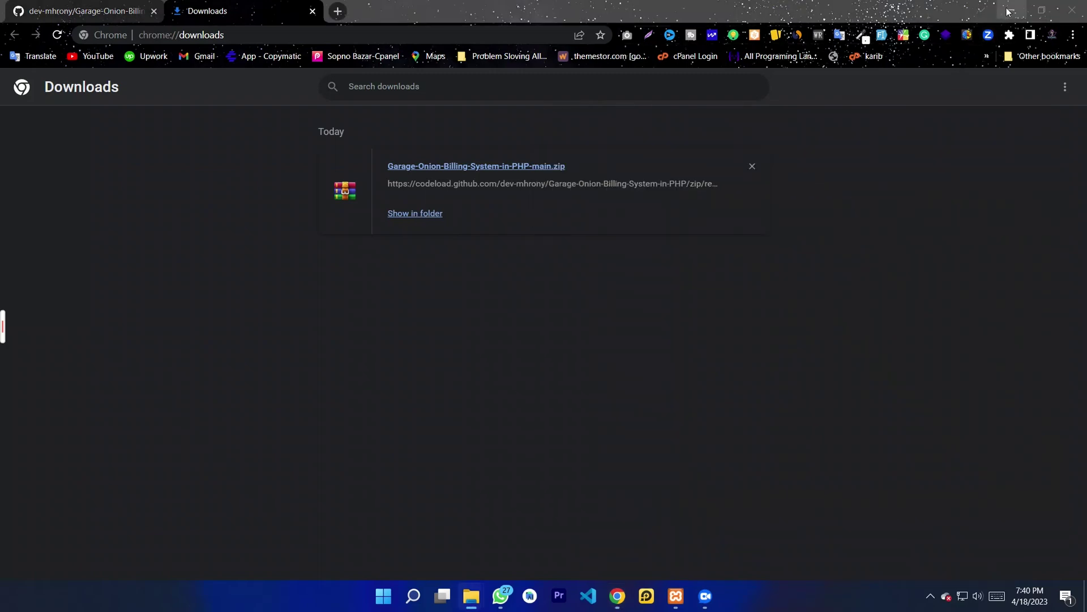
# Step: Open the downloaded project zip in WinRAR and open This PC beside it
pyautogui.moveTo(878, 124); pyautogui.dragTo(780, 76)
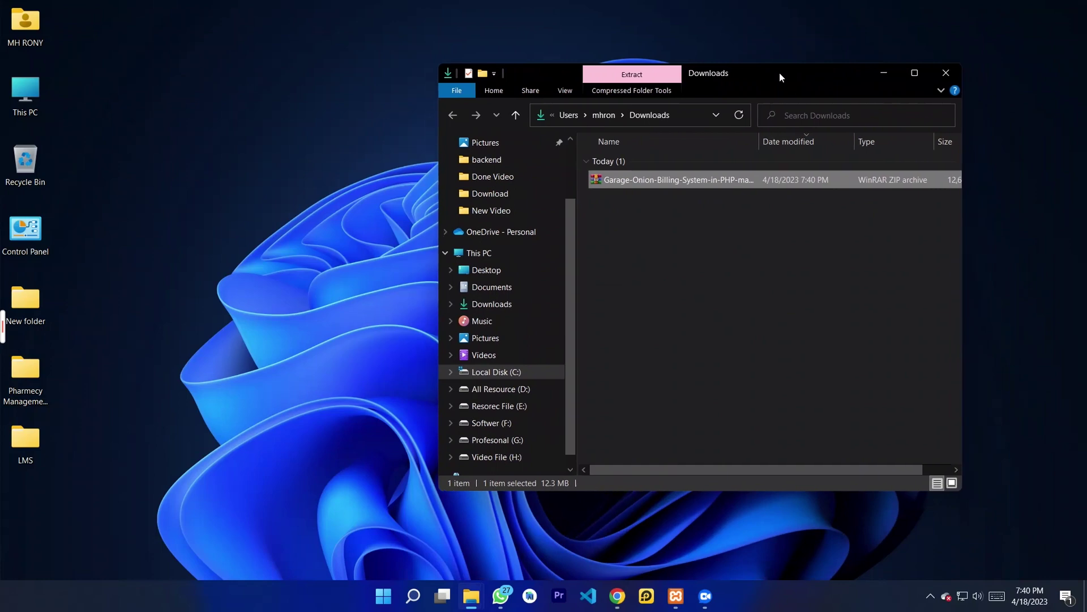
pyautogui.doubleClick(656, 182)
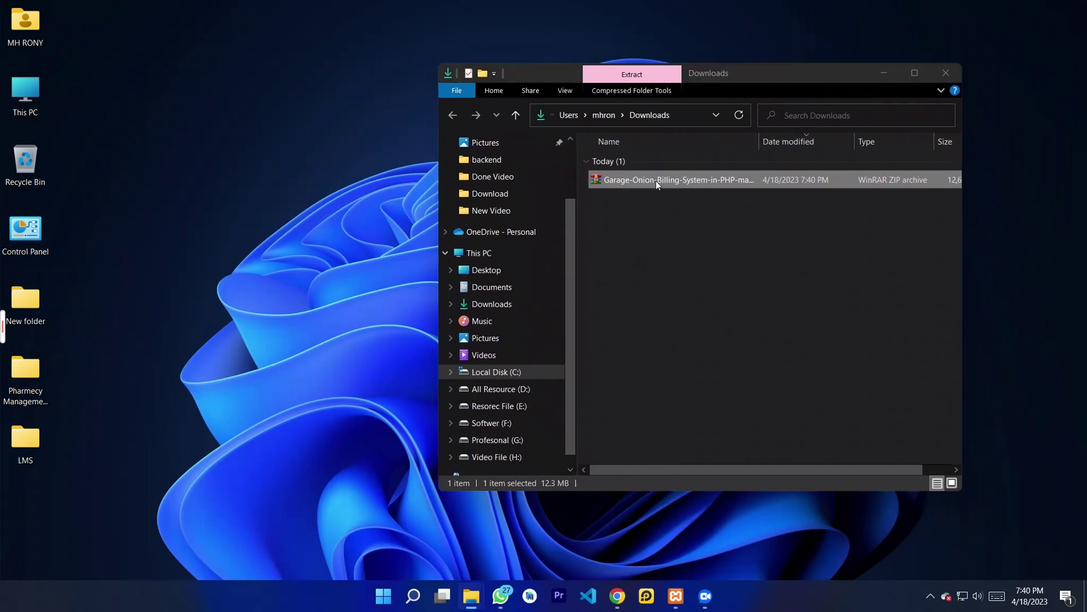
pyautogui.click(944, 73)
pyautogui.moveTo(819, 150); pyautogui.dragTo(704, 123)
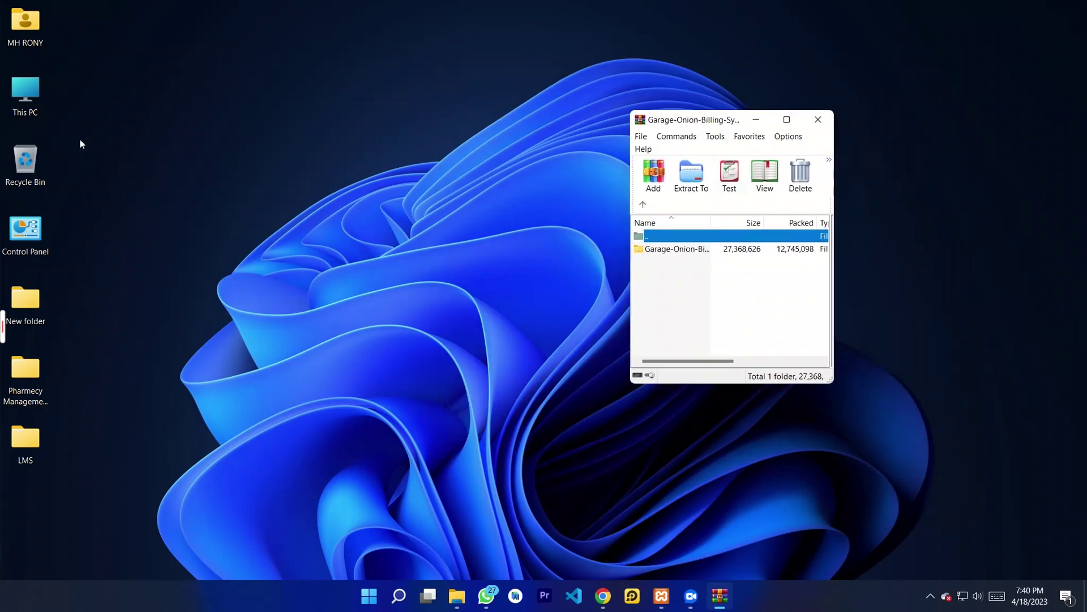
pyautogui.doubleClick(22, 100)
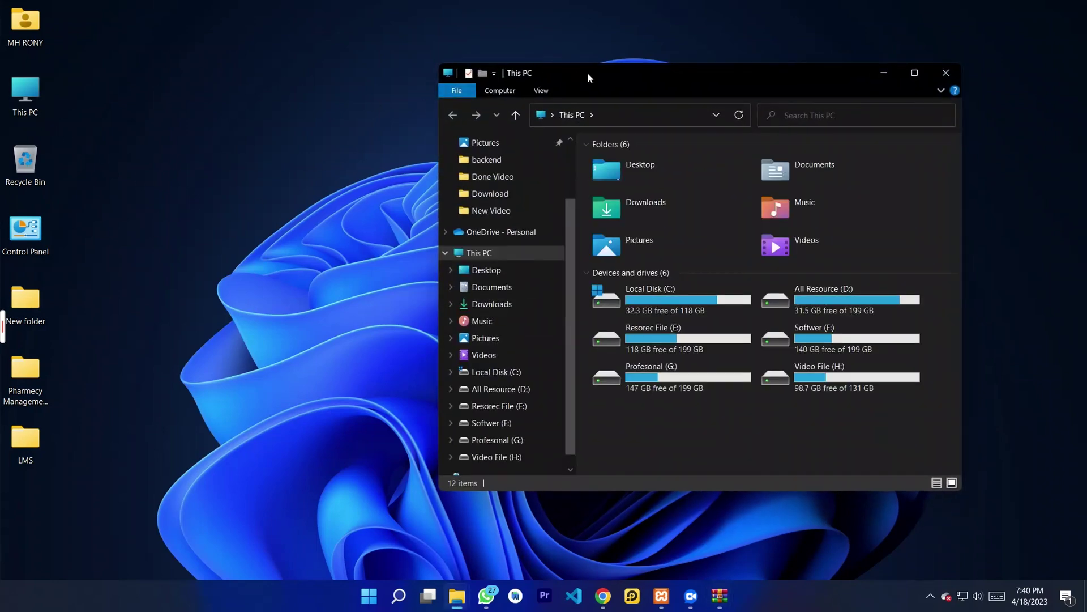
pyautogui.moveTo(588, 73); pyautogui.dragTo(287, 68)
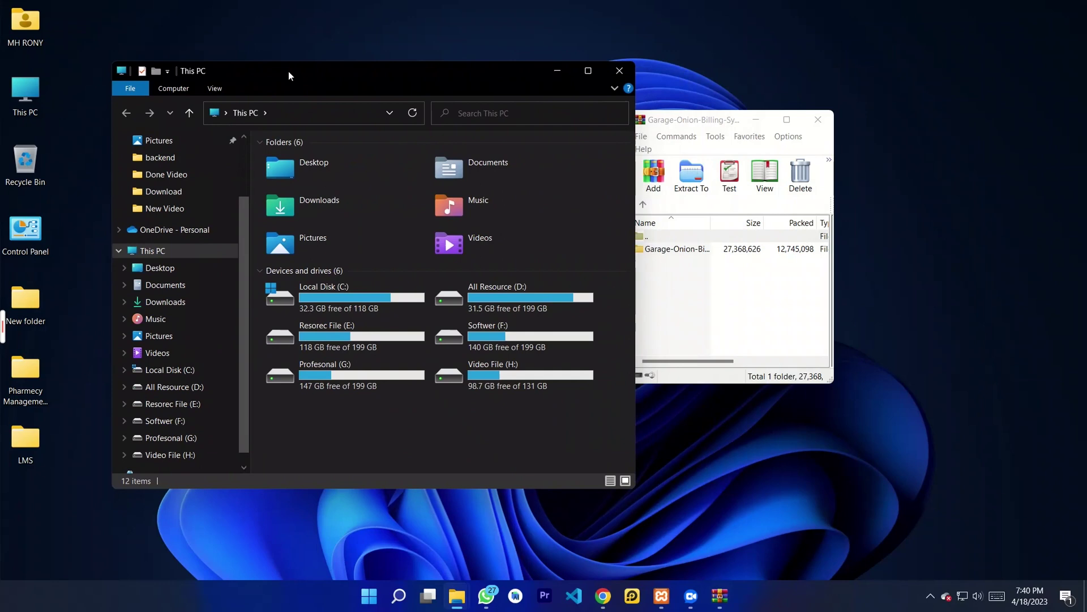
# Step: Browse This PC to the C:\xampp\htdocs folder
pyautogui.click(677, 136)
pyautogui.click(697, 131)
pyautogui.moveTo(702, 120); pyautogui.dragTo(754, 117)
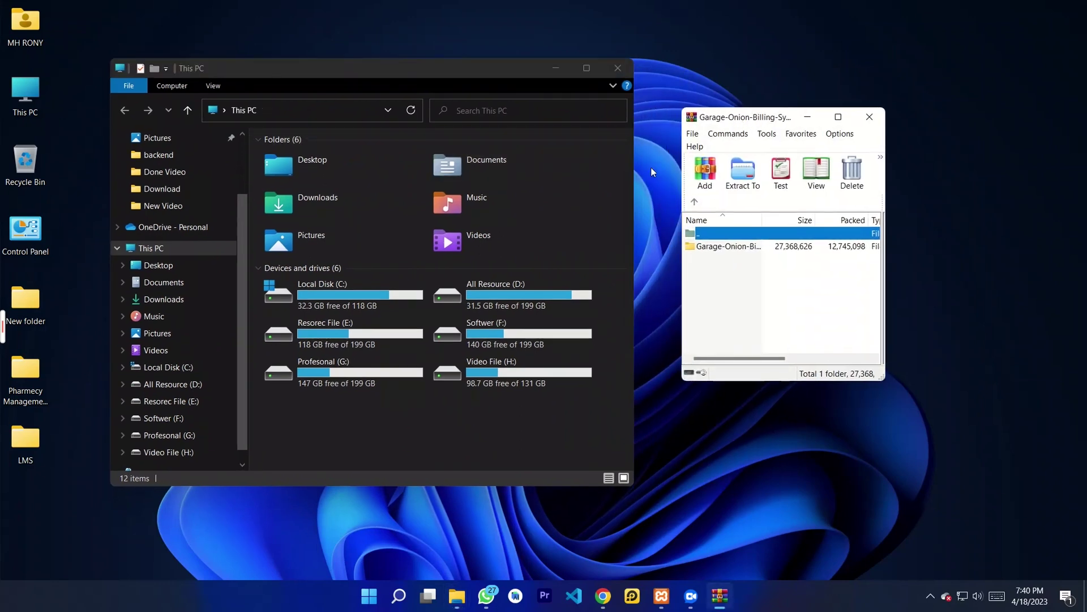
pyautogui.doubleClick(340, 304)
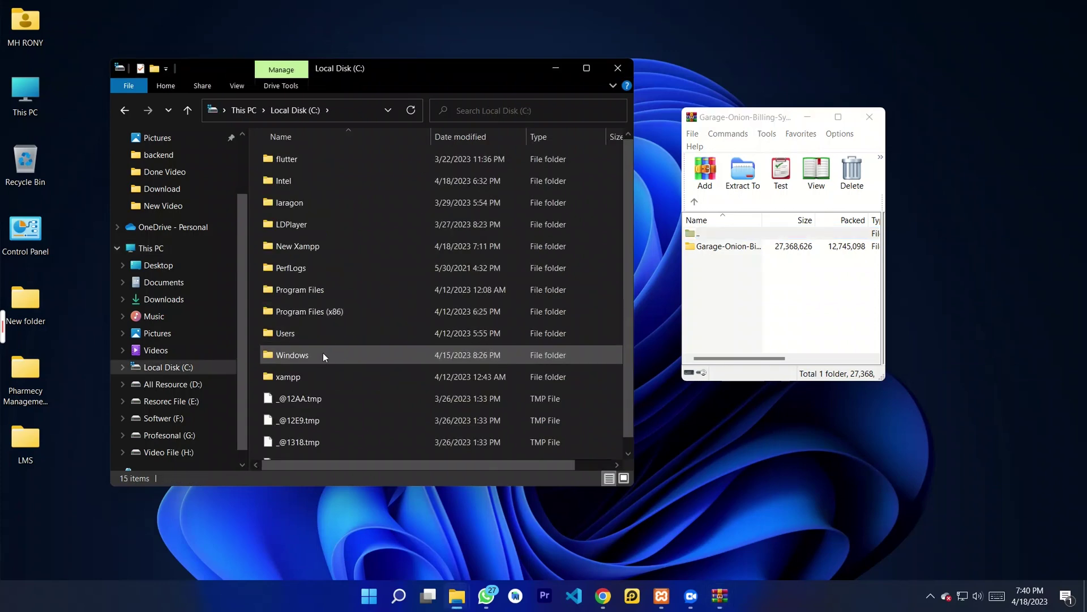
pyautogui.doubleClick(307, 379)
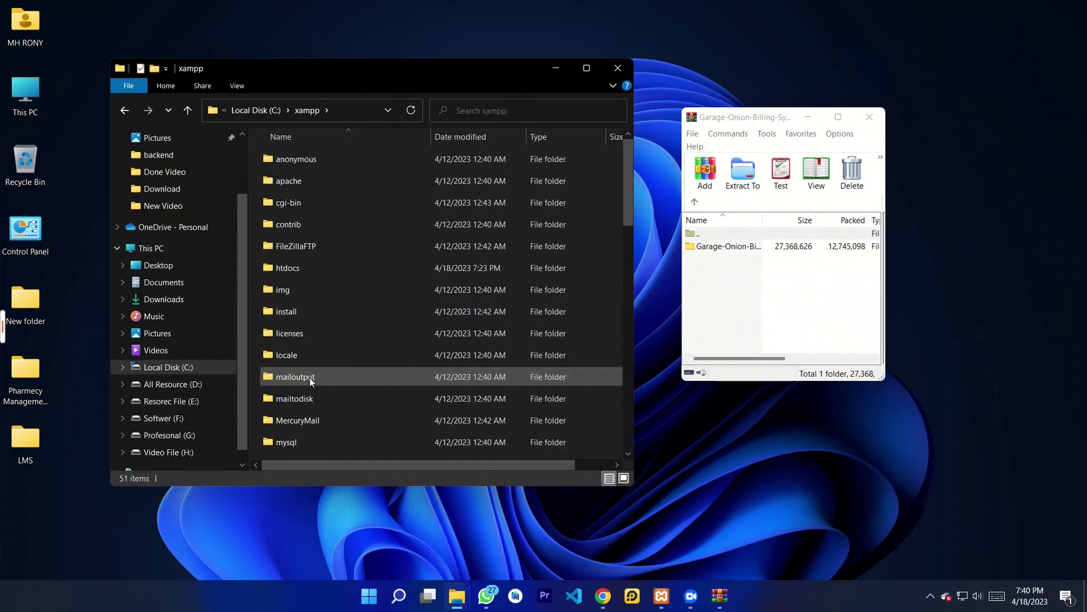
pyautogui.doubleClick(307, 270)
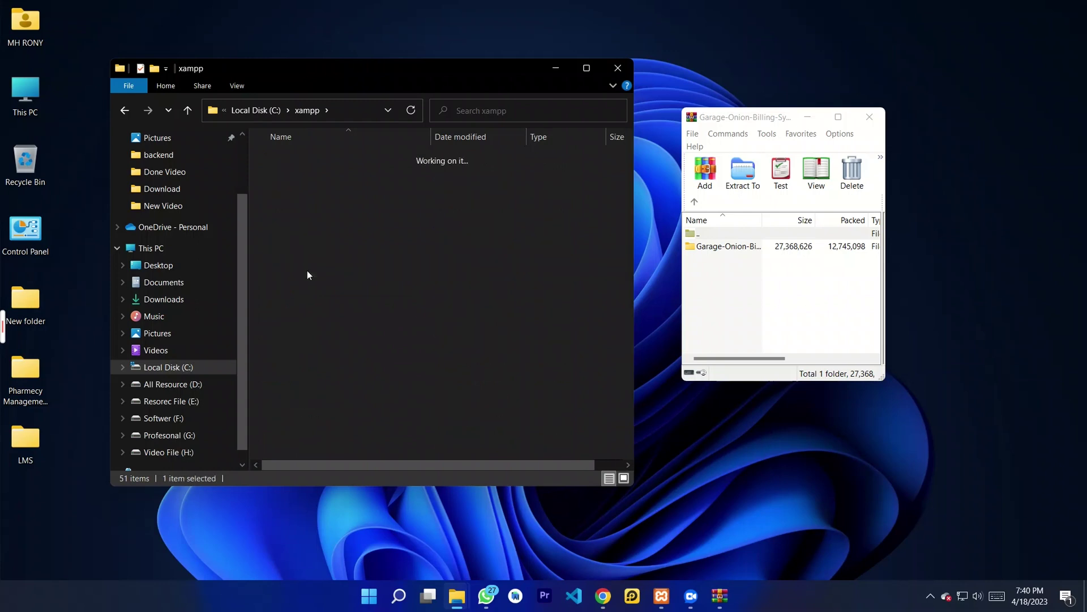
# Step: Drag the project folder from the archive into htdocs, then close WinRAR
pyautogui.click(714, 321)
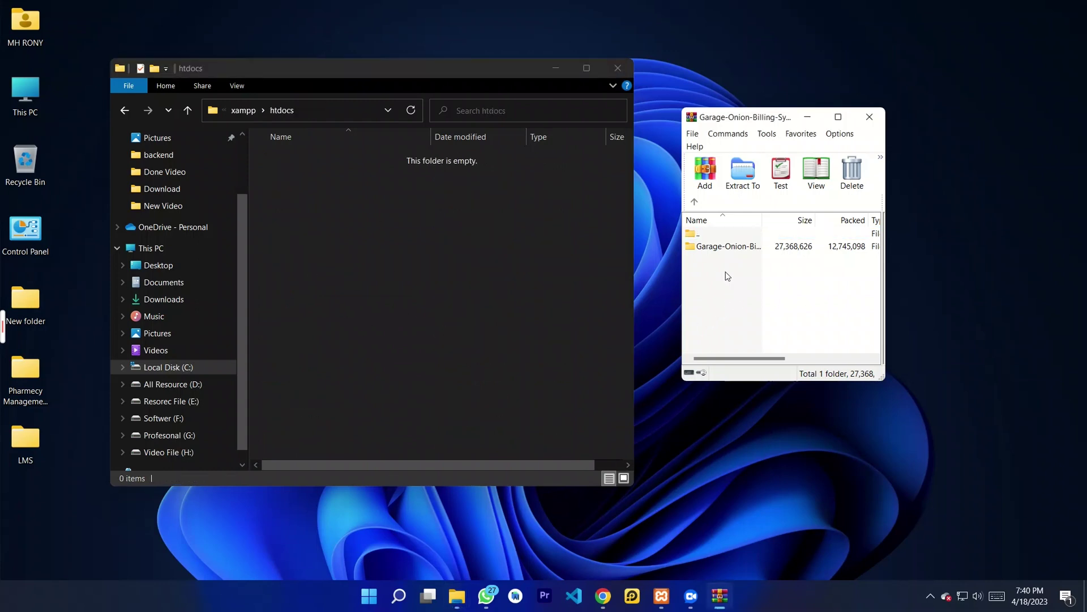
pyautogui.click(723, 249)
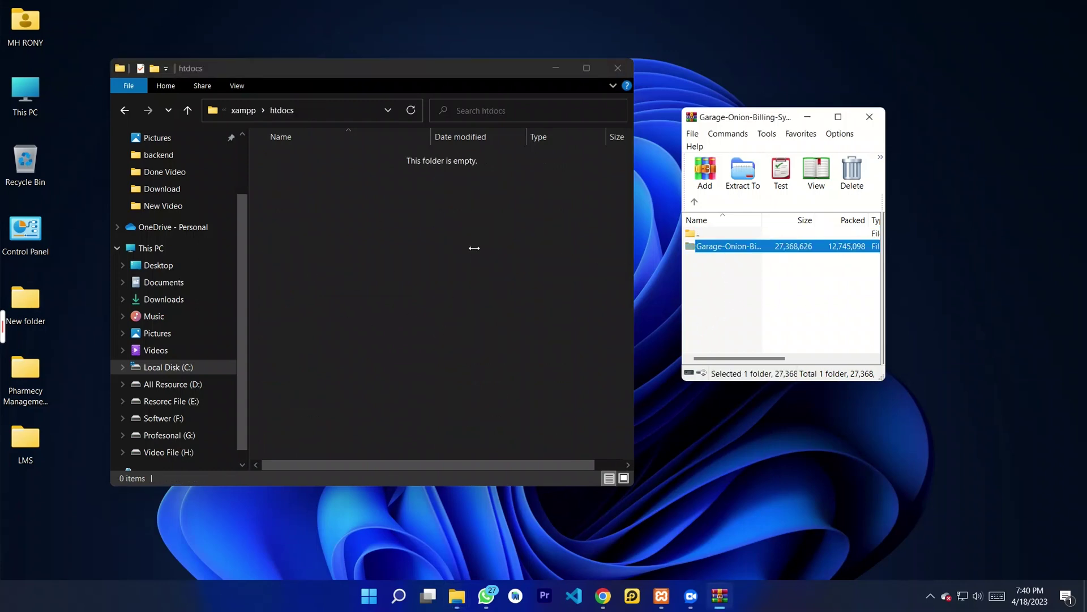
pyautogui.moveTo(474, 248); pyautogui.dragTo(474, 248)
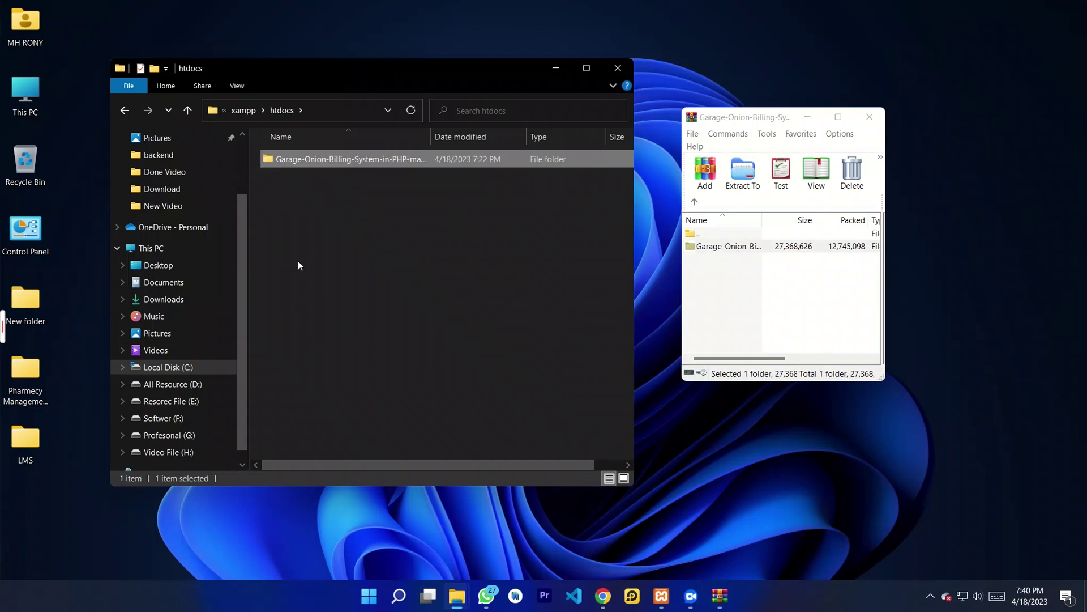
pyautogui.click(870, 119)
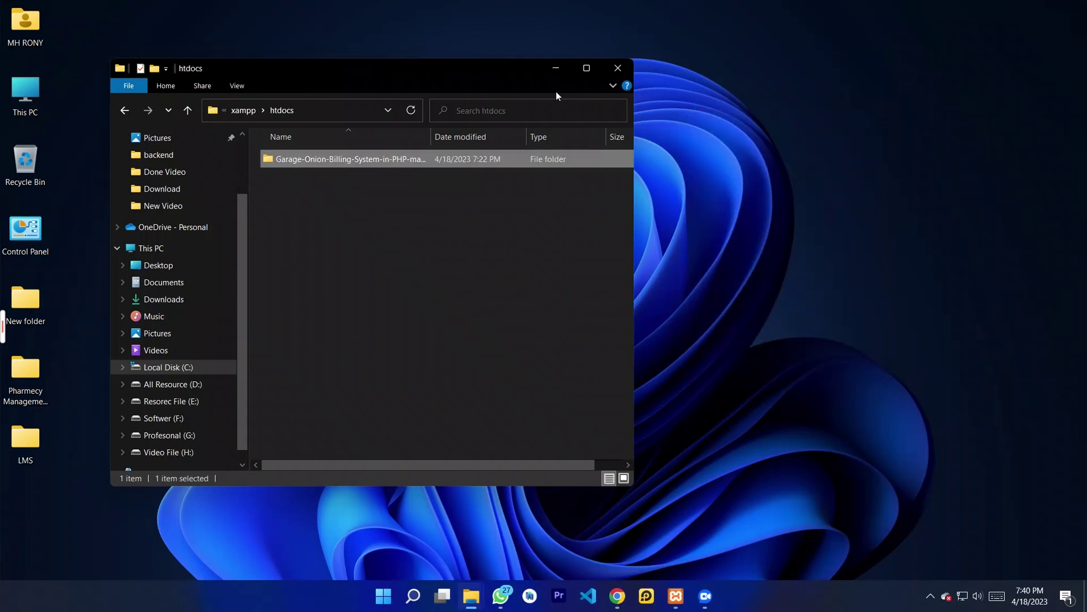
pyautogui.moveTo(478, 78); pyautogui.dragTo(639, 84)
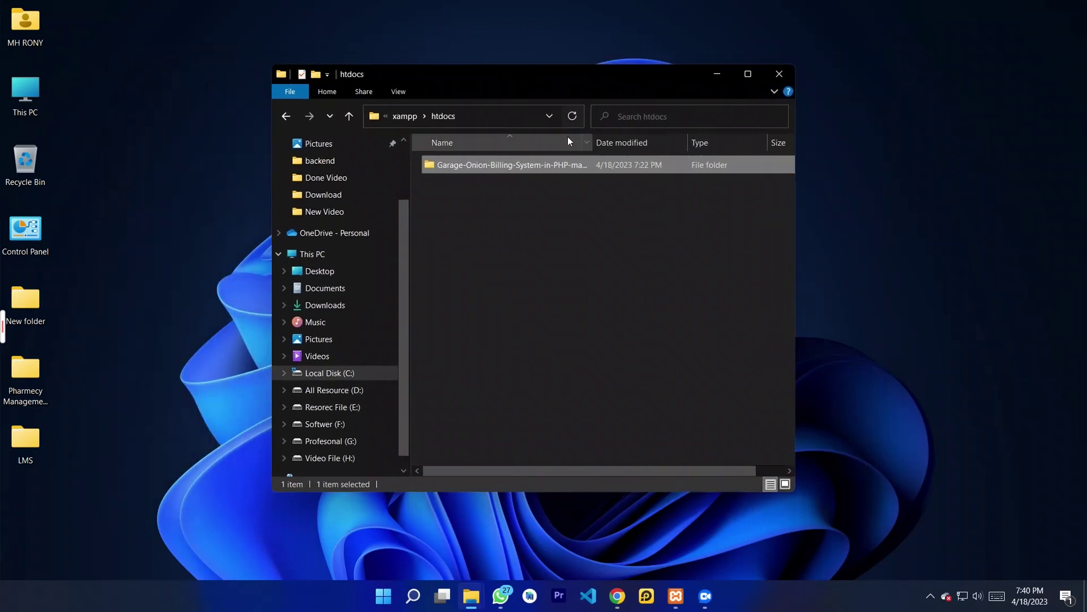
pyautogui.click(507, 198)
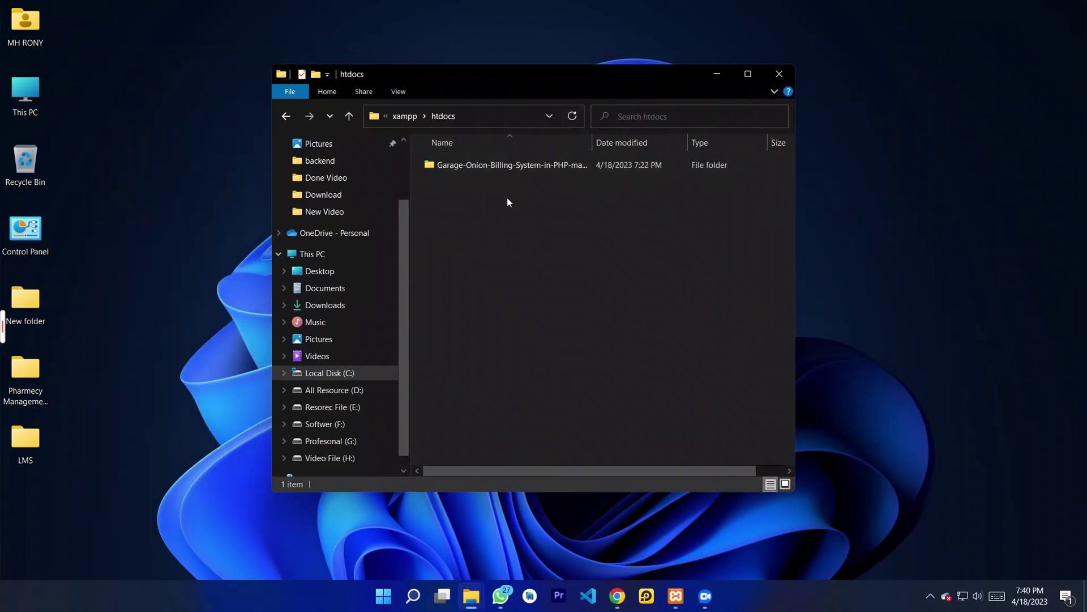
pyautogui.click(674, 600)
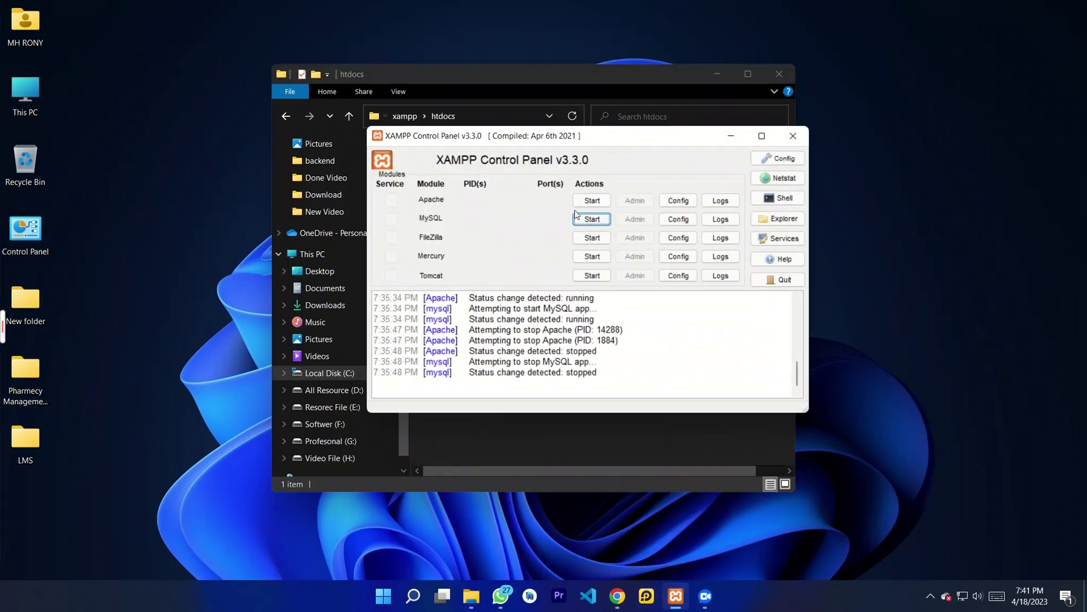
# Step: Start the Apache and MySQL servers in XAMPP Control Panel and minimize Explorer
pyautogui.click(583, 203)
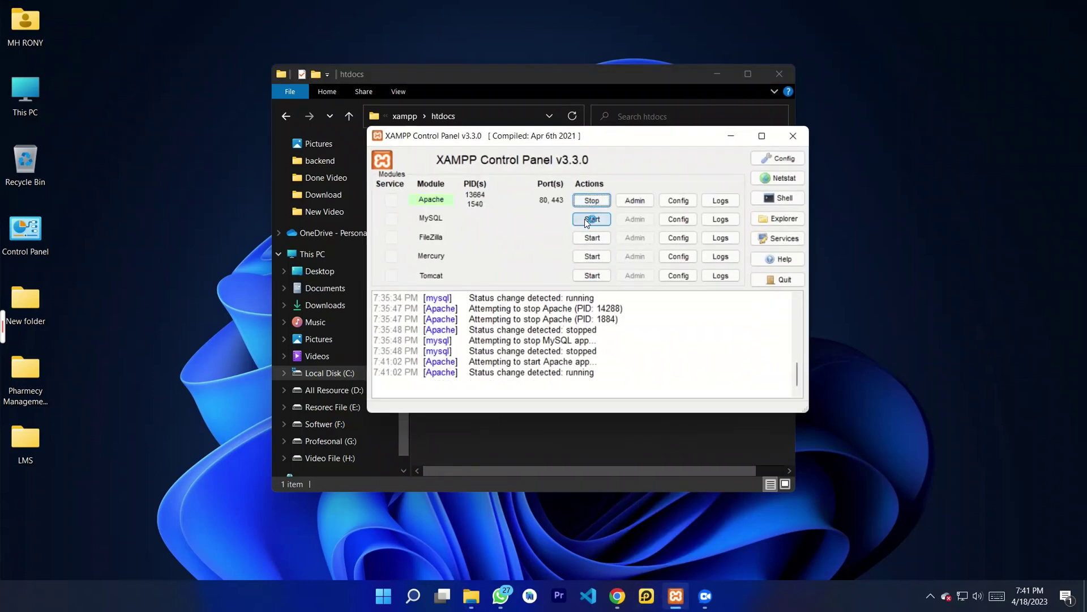
pyautogui.click(586, 220)
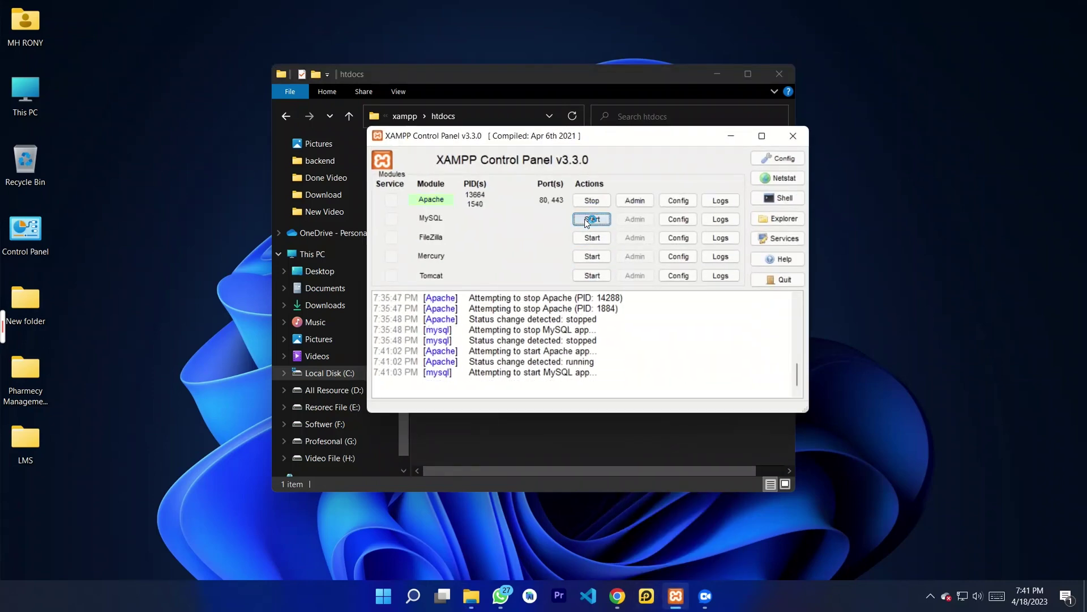
pyautogui.click(716, 75)
pyautogui.moveTo(640, 137); pyautogui.dragTo(620, 115)
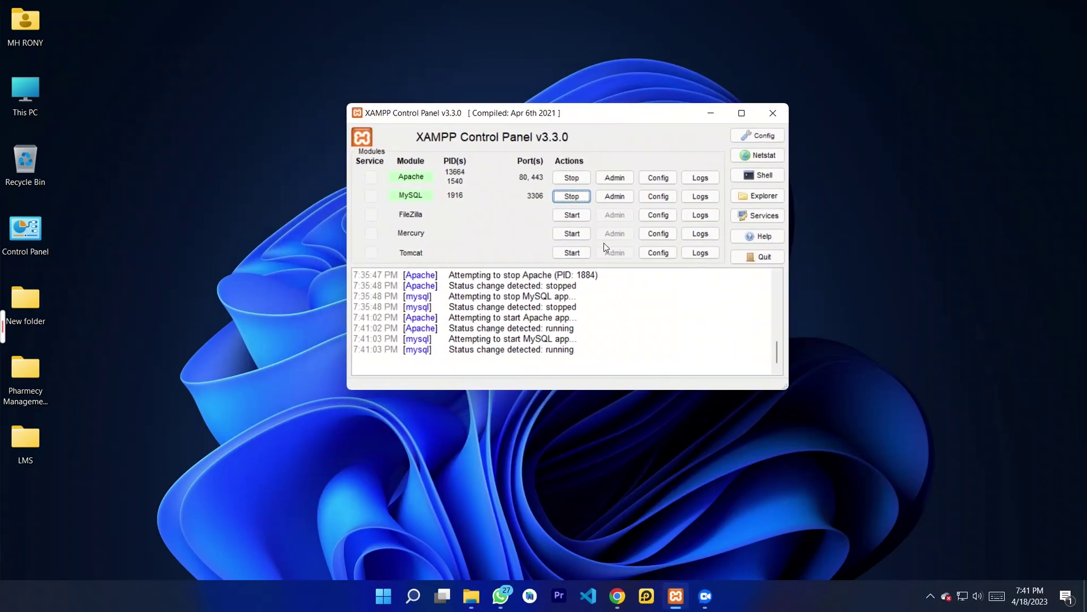
pyautogui.click(618, 596)
# Step: Load localhost/phpmyadmin in Chrome and go to the Databases page
pyautogui.click(224, 37)
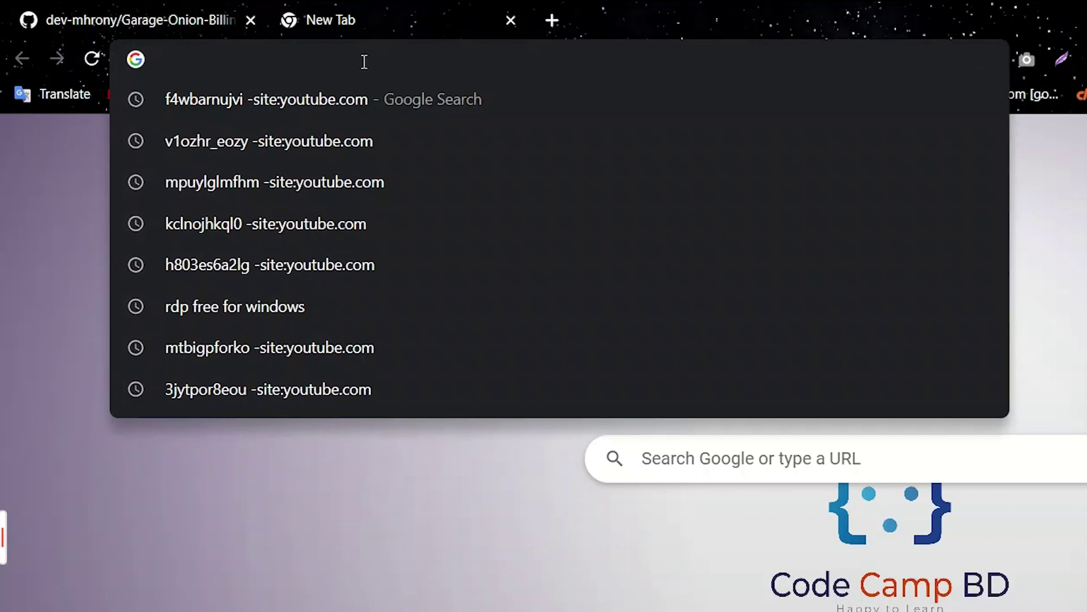
pyautogui.write('loca')
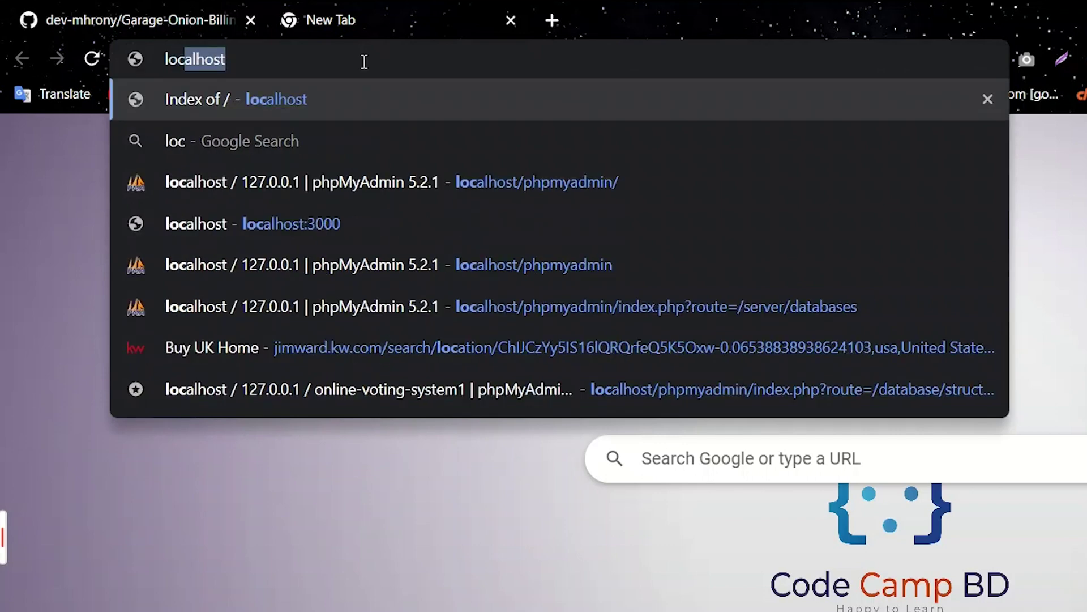
pyautogui.write('lhost/')
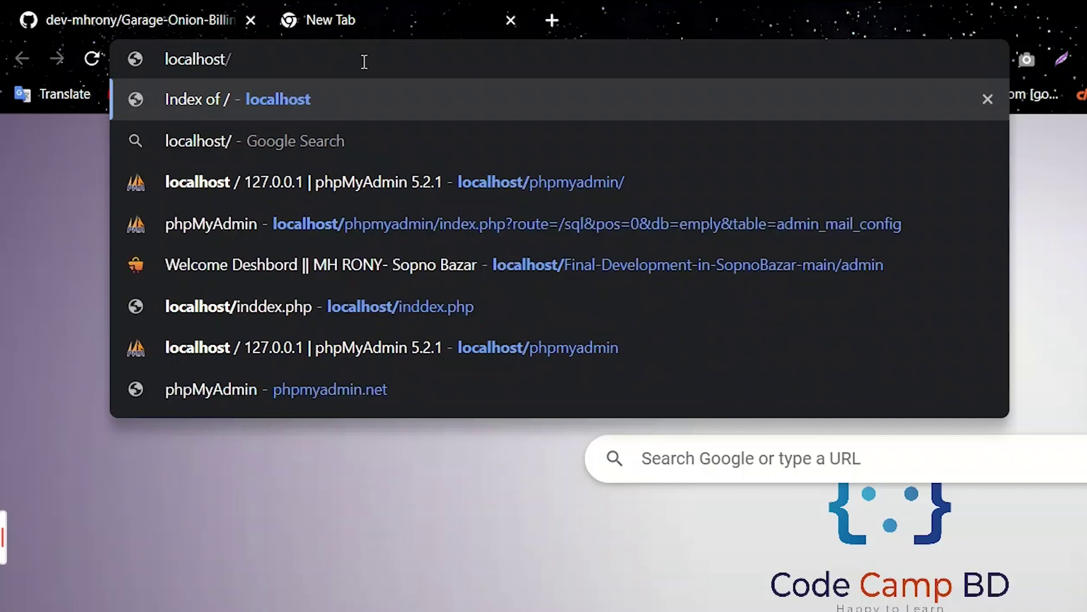
pyautogui.write('ph')
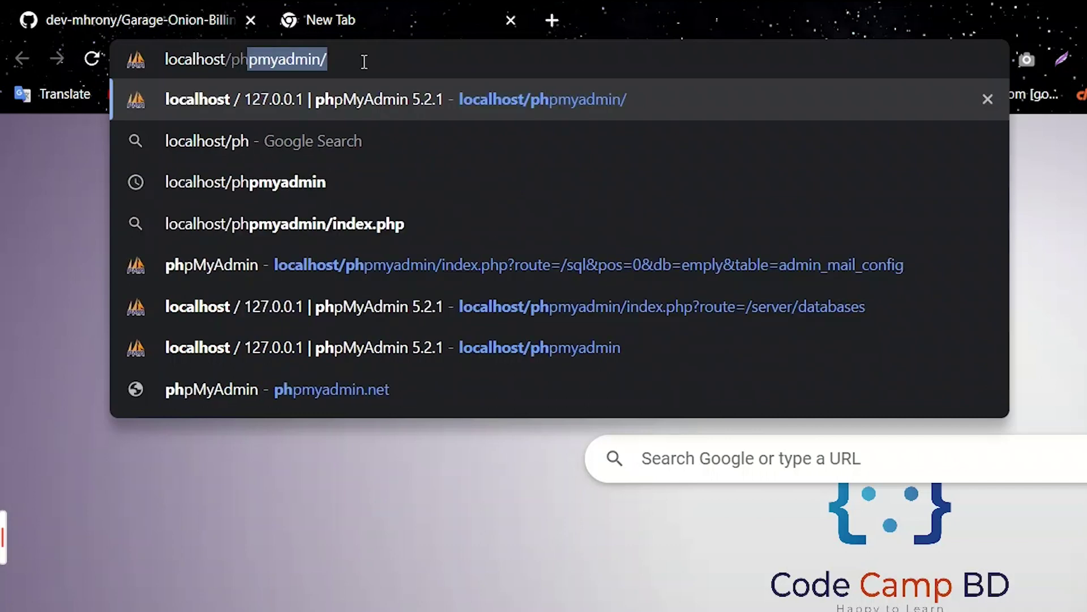
pyautogui.write('pmyadm')
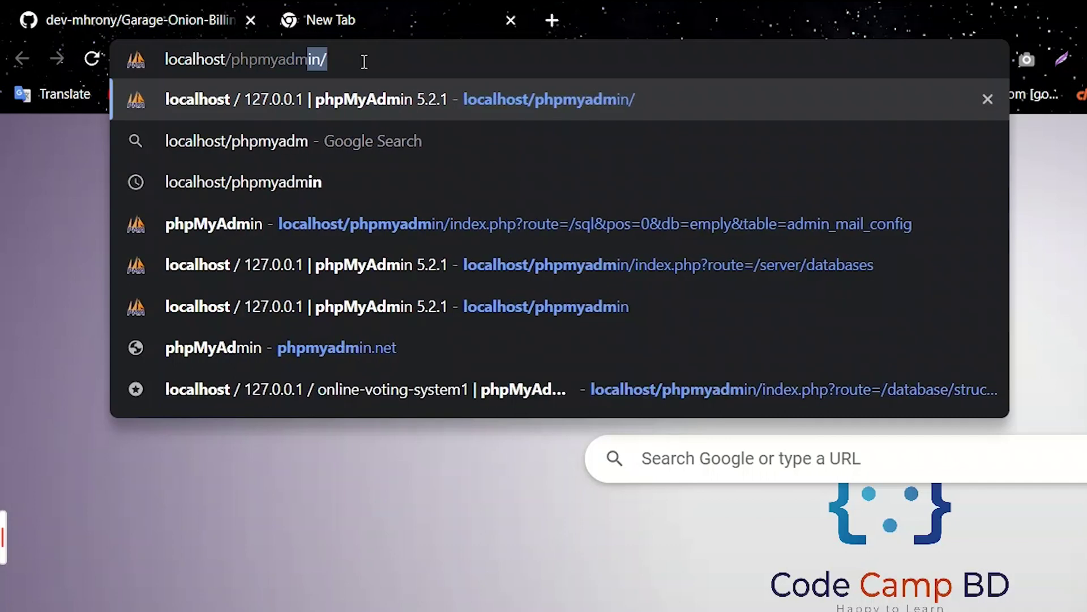
pyautogui.write('in')
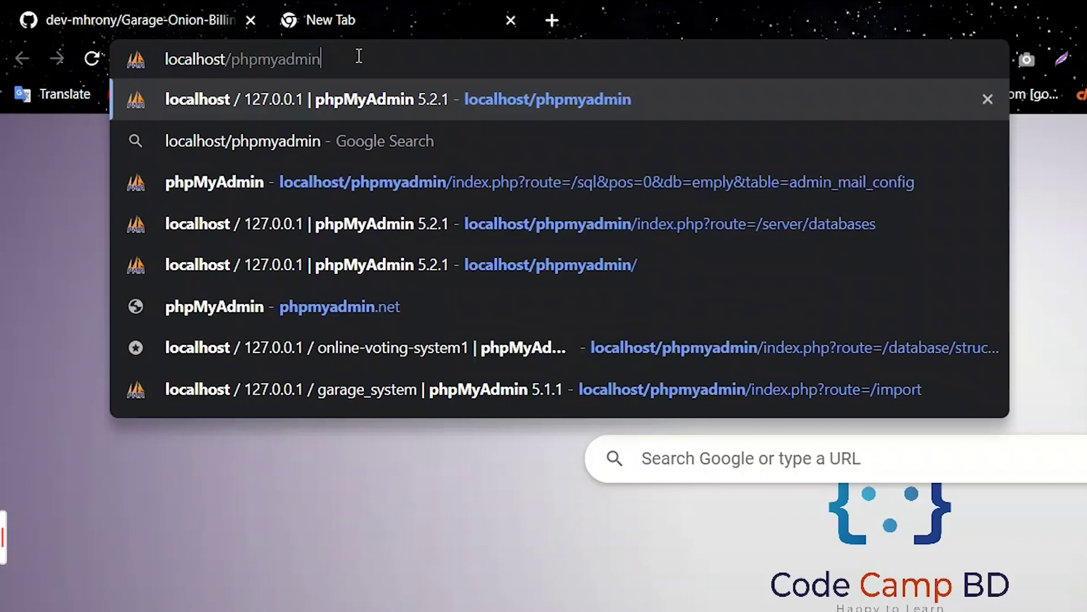
pyautogui.moveTo(359, 56); pyautogui.dragTo(183, 50)
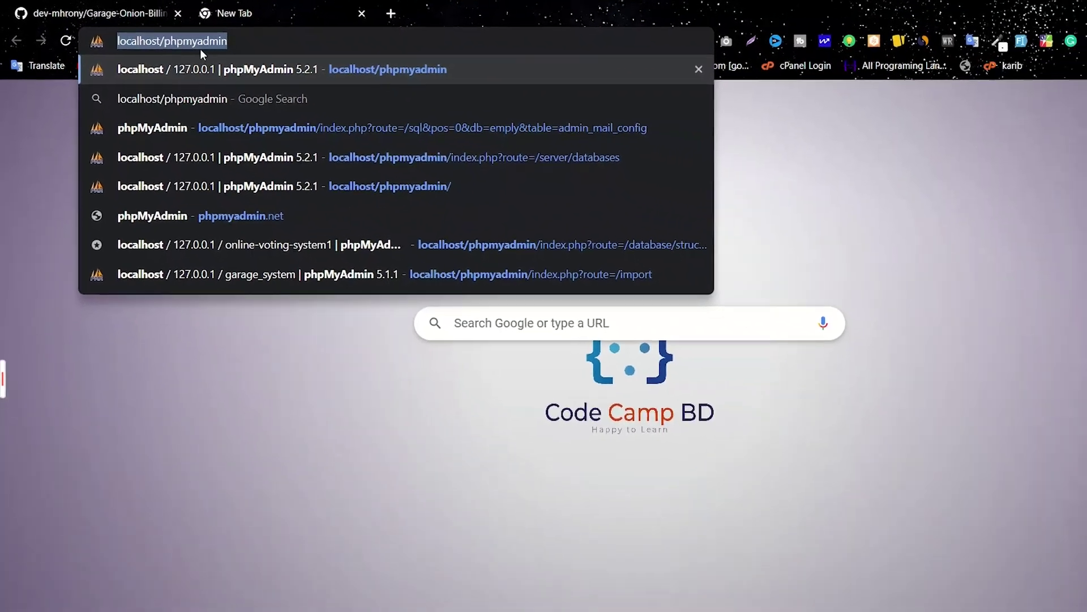
pyautogui.click(345, 52)
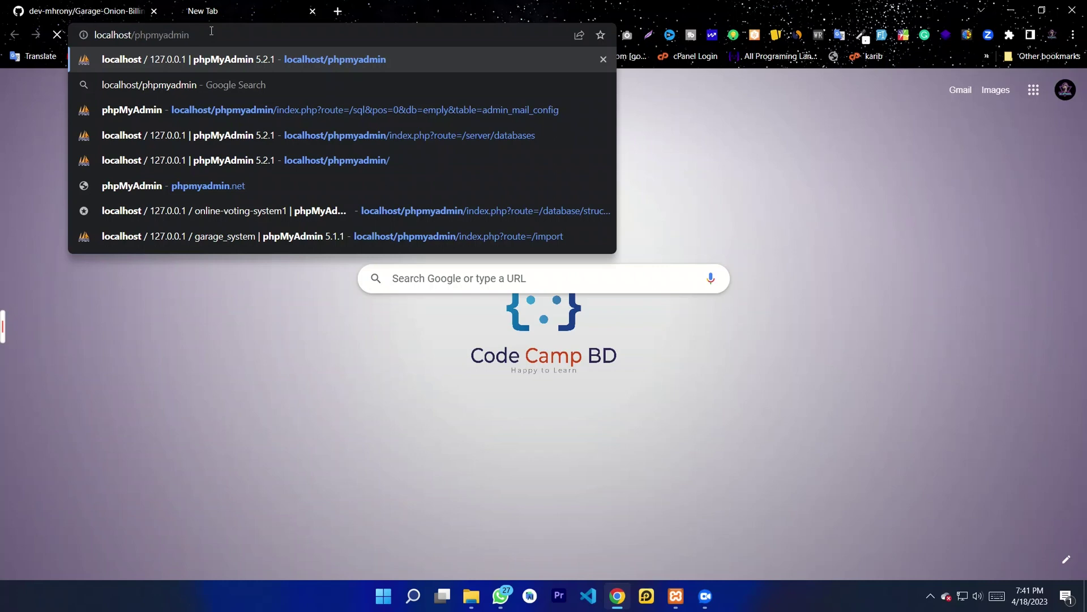
pyautogui.press('Return')
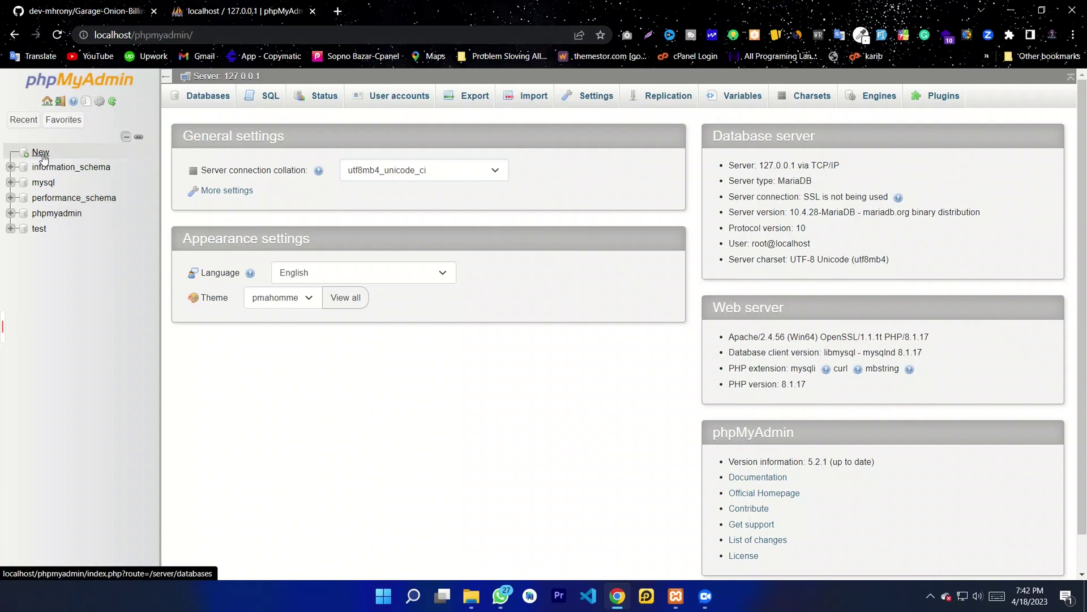
pyautogui.click(213, 98)
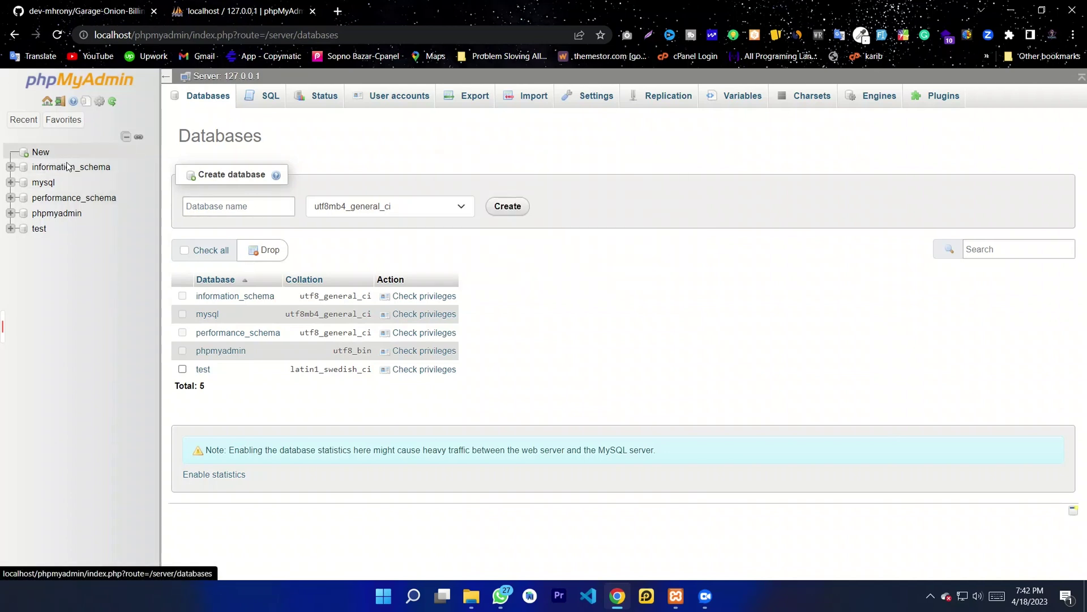
pyautogui.click(232, 206)
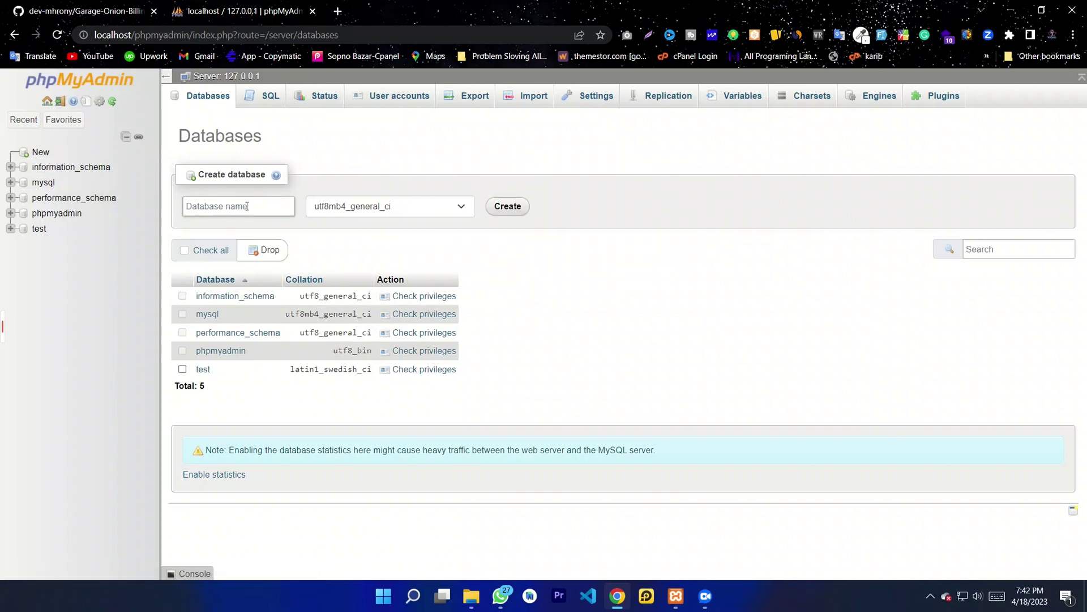
# Step: Copy the database name garage_system from the GitHub README, then return to phpMyAdmin
pyautogui.click(96, 16)
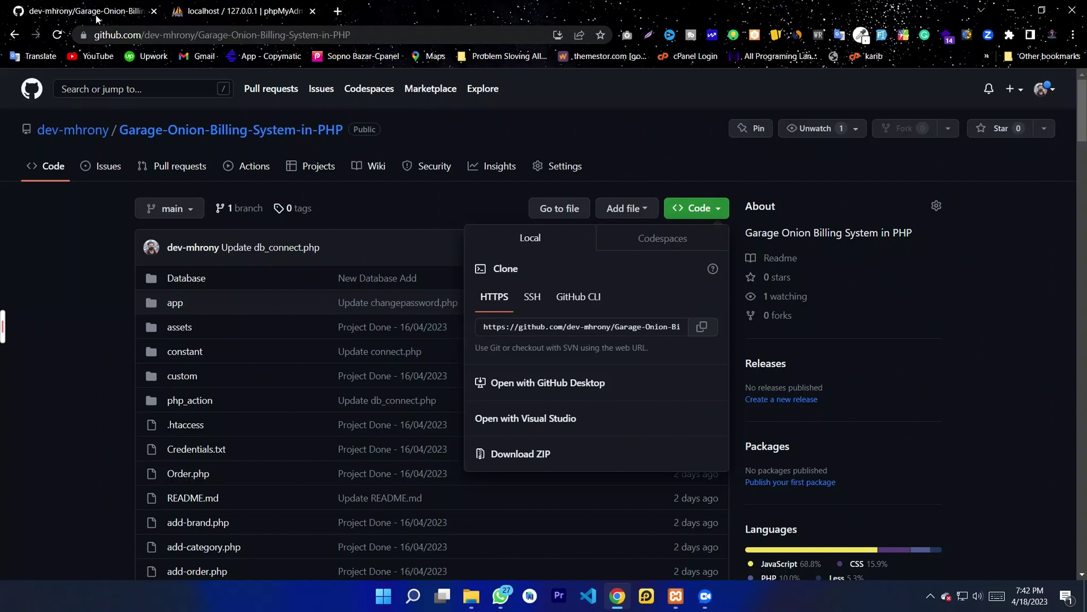
pyautogui.scroll(-2, 1083, 144)
pyautogui.moveTo(1083, 144); pyautogui.dragTo(1084, 279)
pyautogui.scroll(-1, 437, 357)
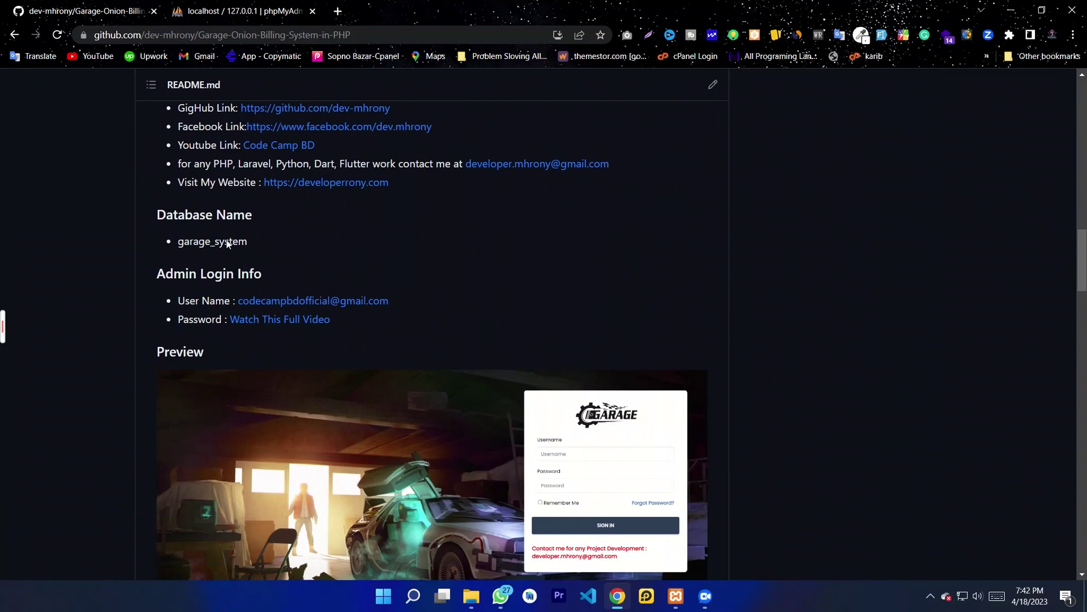
pyautogui.moveTo(247, 241); pyautogui.dragTo(179, 242)
pyautogui.rightClick(200, 244)
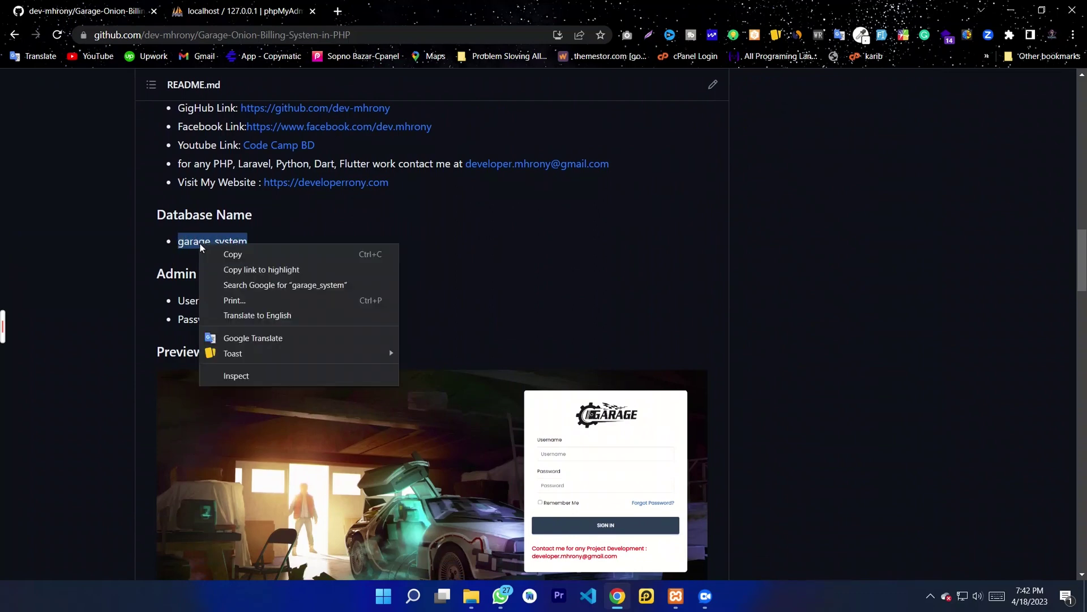
pyautogui.click(243, 253)
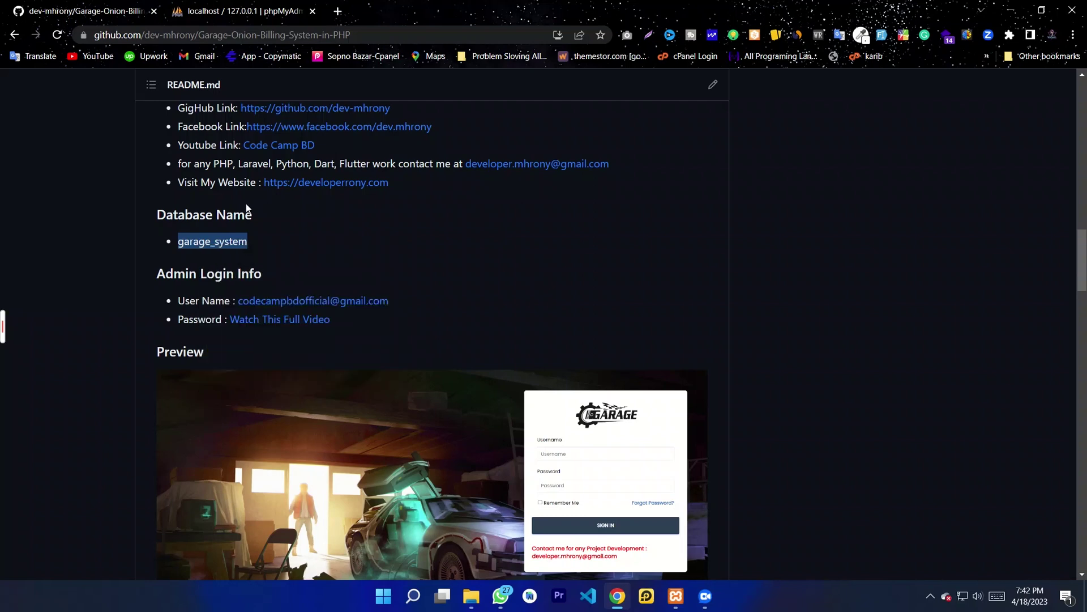
pyautogui.click(221, 12)
# Step: Paste garage_system as the new database name and create it
pyautogui.click(213, 206)
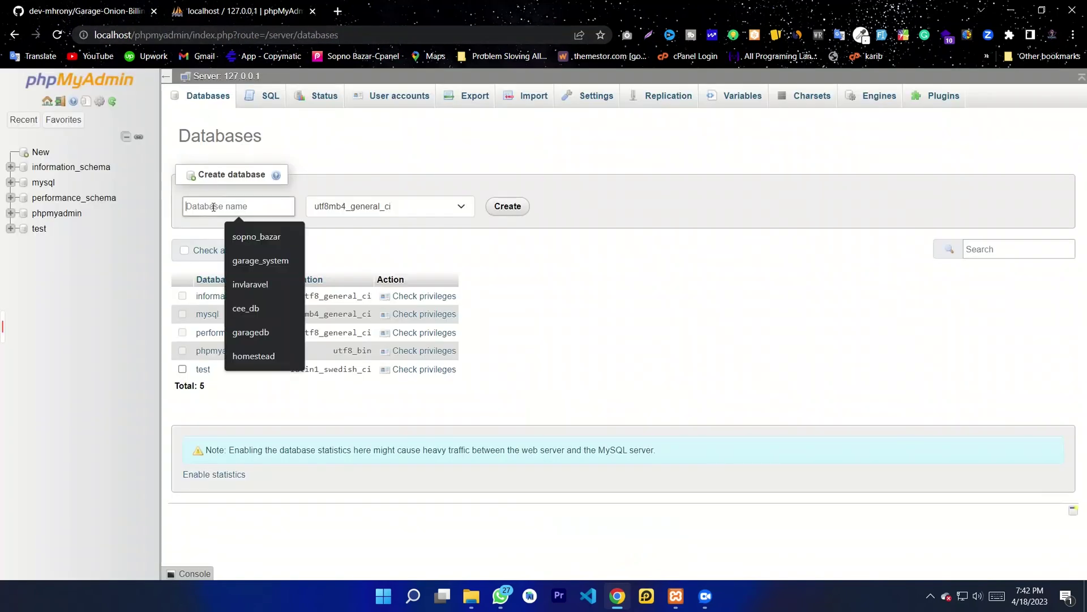
pyautogui.hotkey('ctrl', 'v')
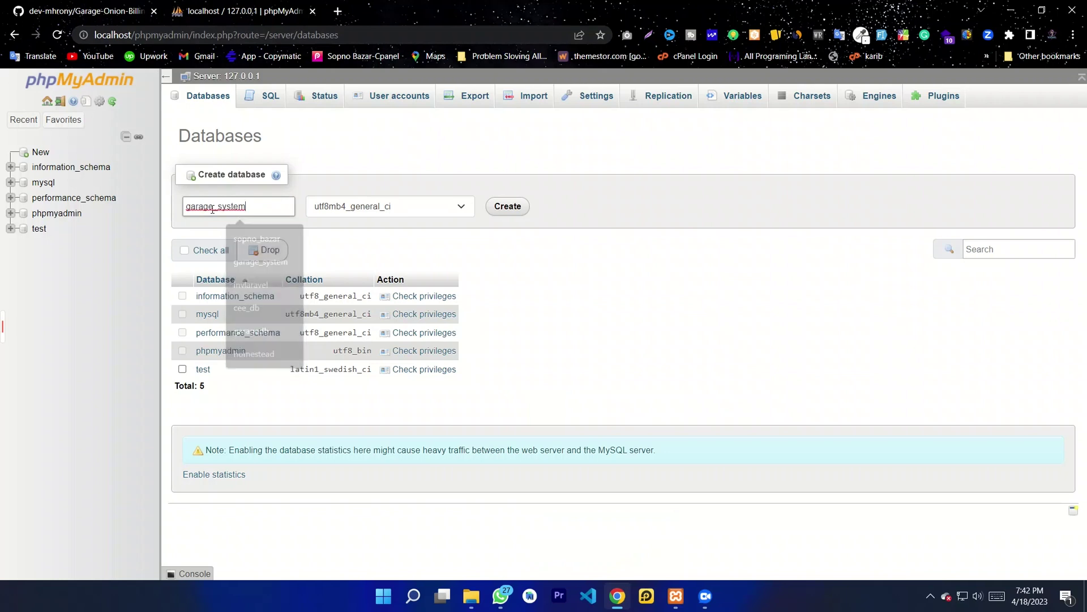
pyautogui.moveTo(249, 209); pyautogui.dragTo(185, 209)
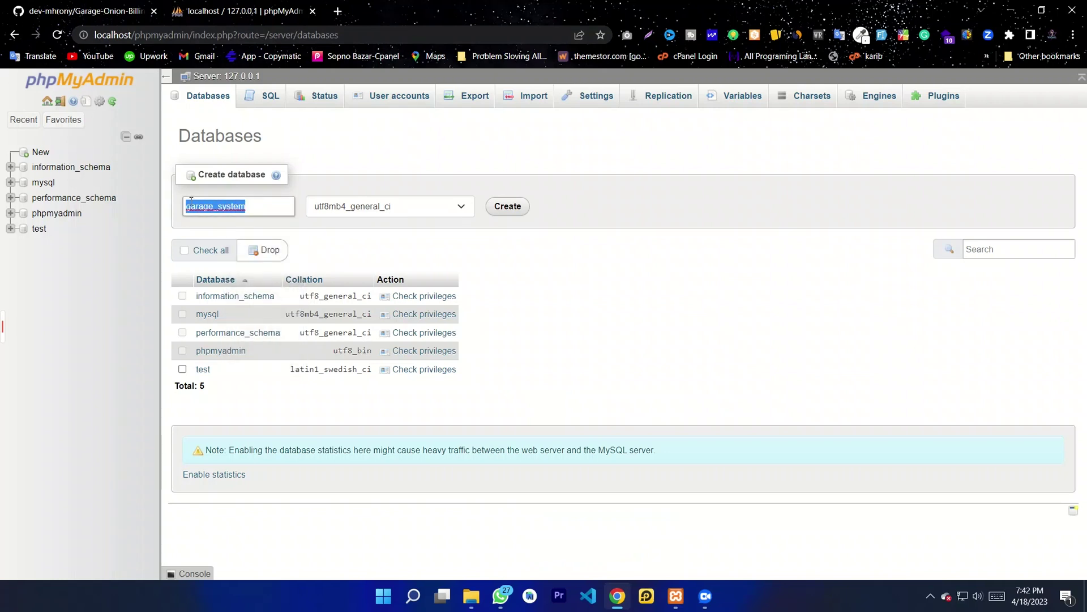
pyautogui.click(266, 211)
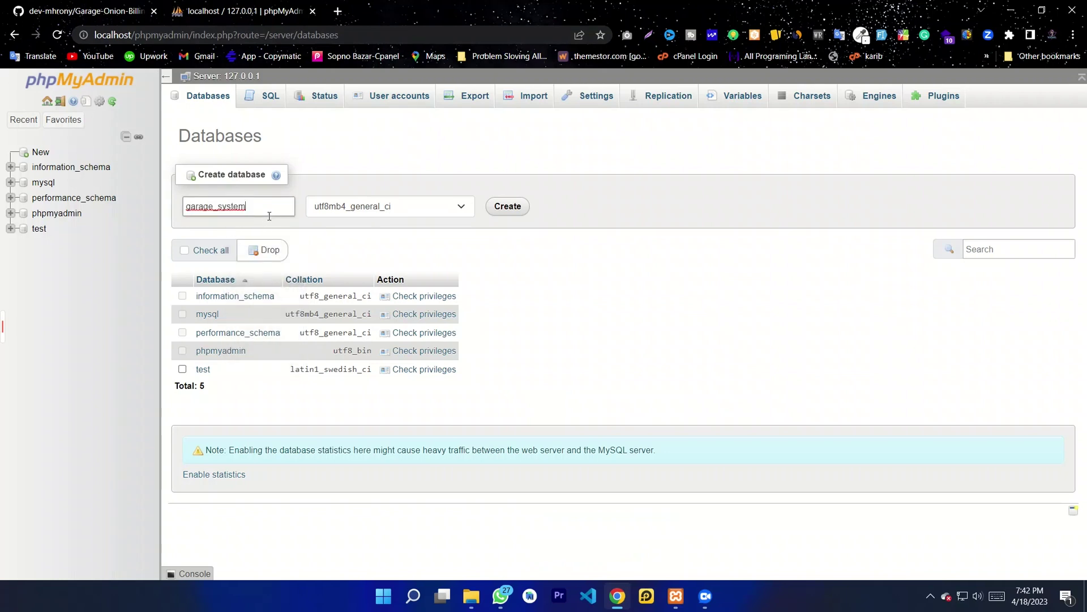
pyautogui.click(504, 209)
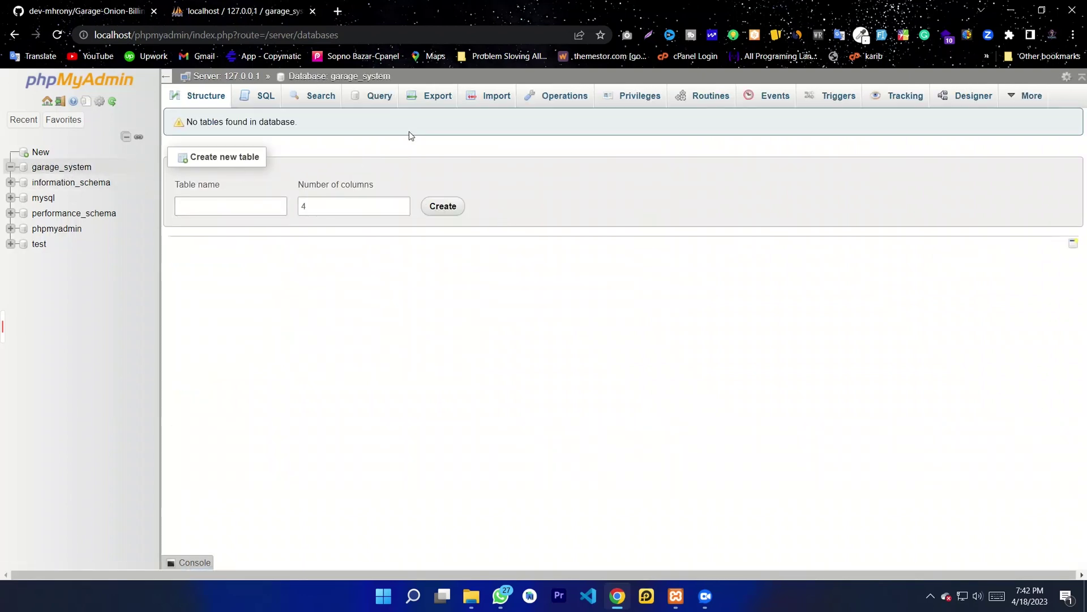
# Step: Choose garage_system.sql from C:\xampp\htdocs\project\Database as the import file
pyautogui.click(487, 103)
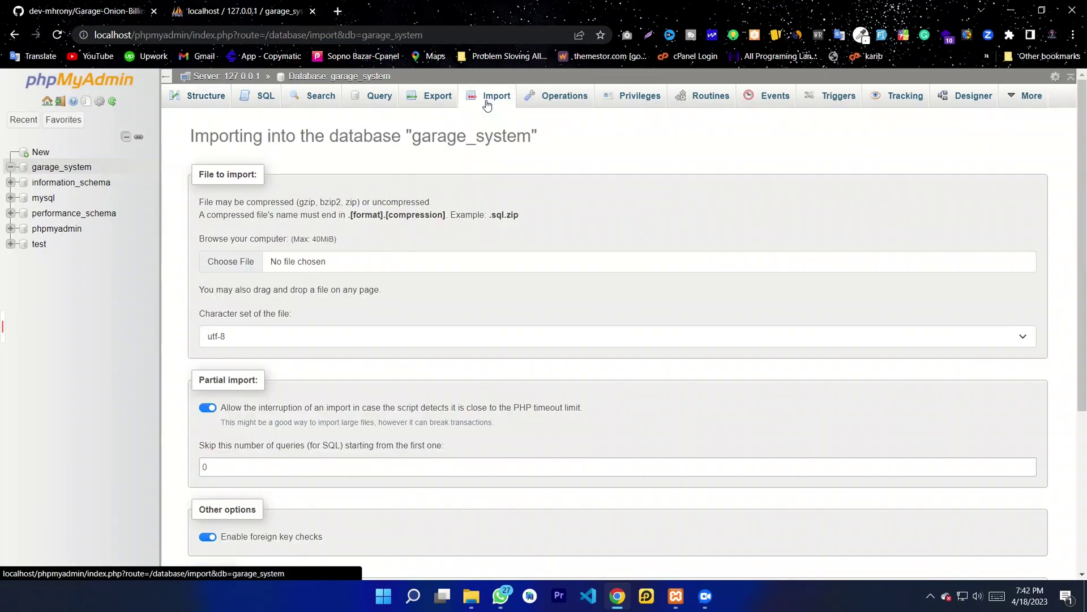
pyautogui.click(241, 267)
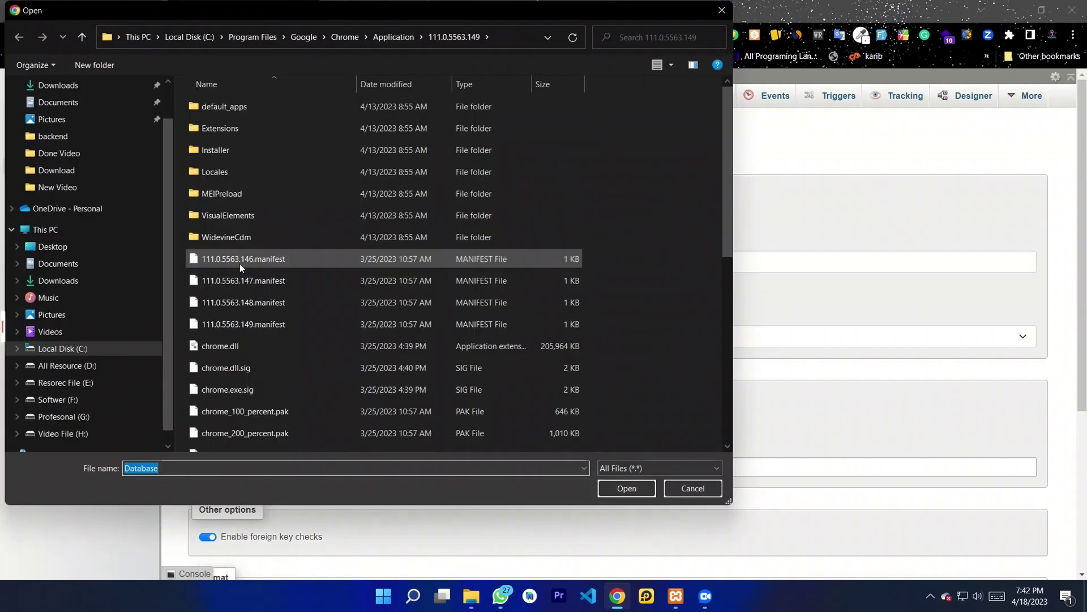
pyautogui.click(59, 353)
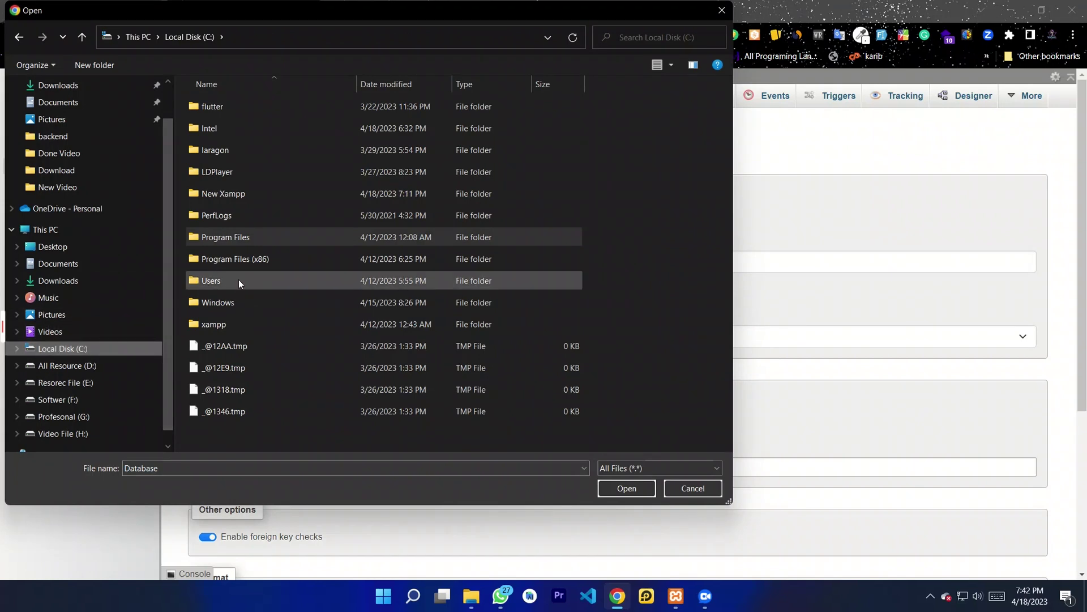
pyautogui.doubleClick(221, 324)
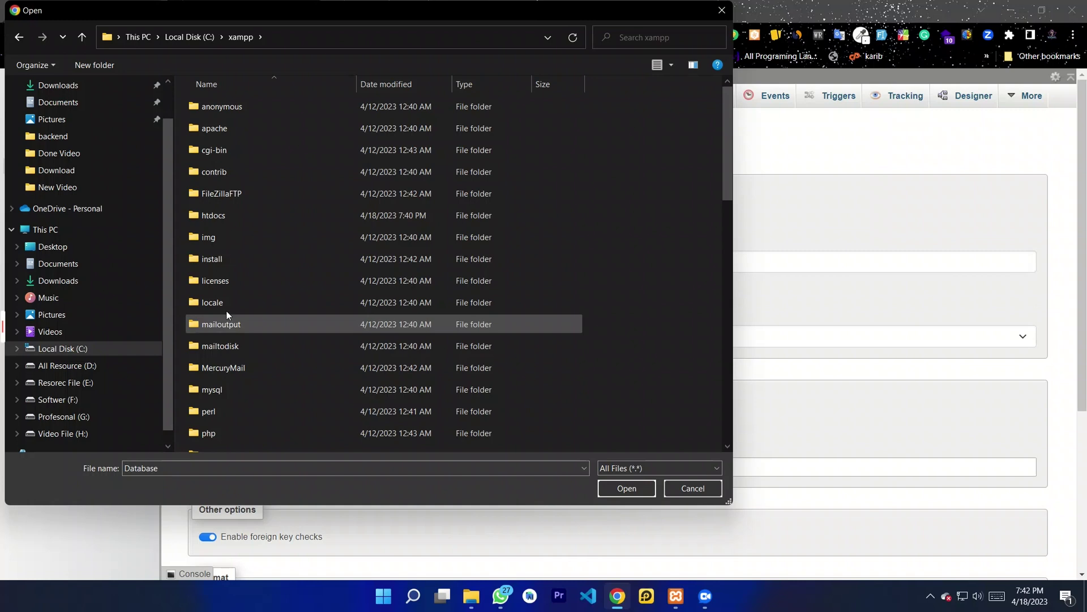
pyautogui.doubleClick(225, 216)
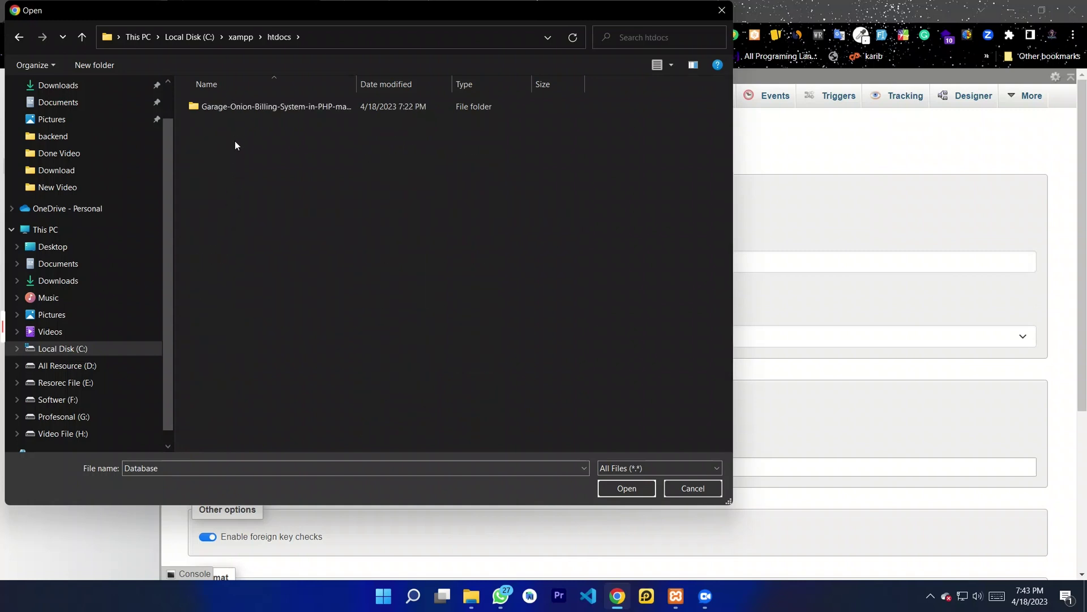
pyautogui.doubleClick(233, 106)
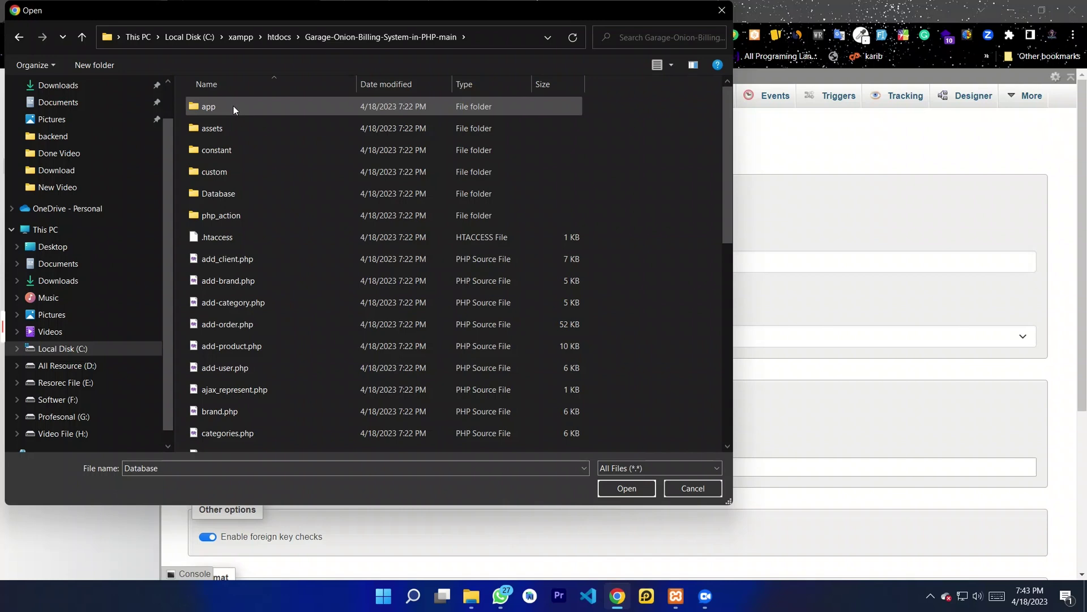
pyautogui.doubleClick(217, 195)
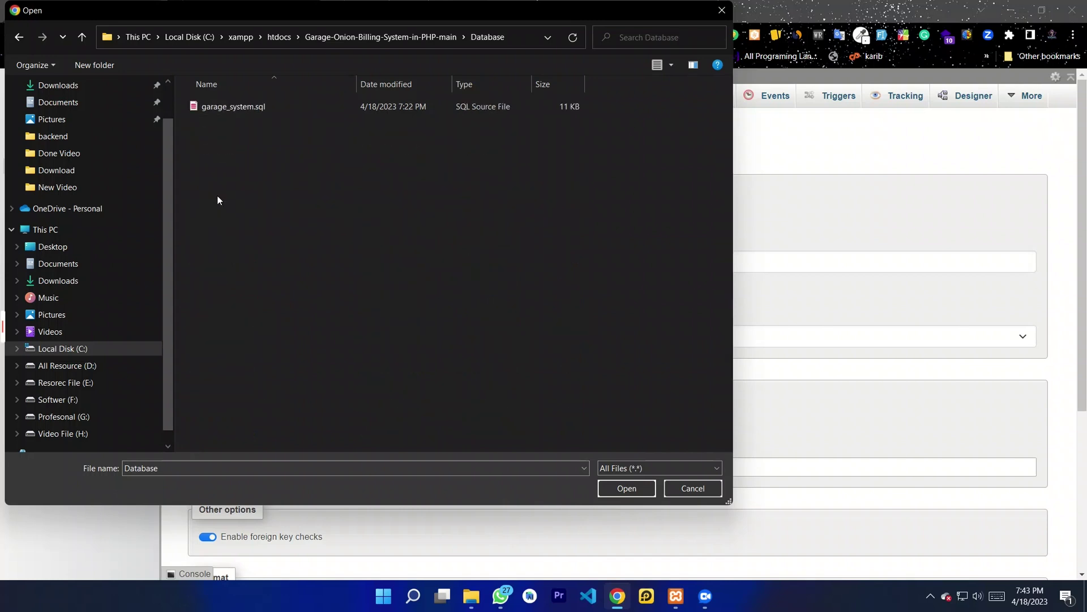
pyautogui.click(236, 110)
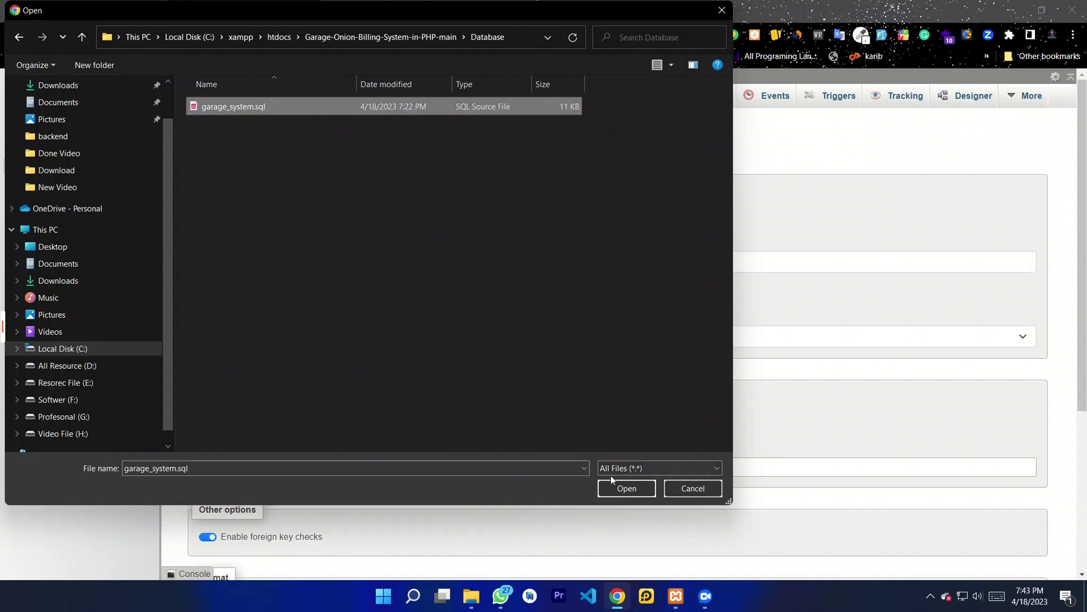
pyautogui.click(613, 491)
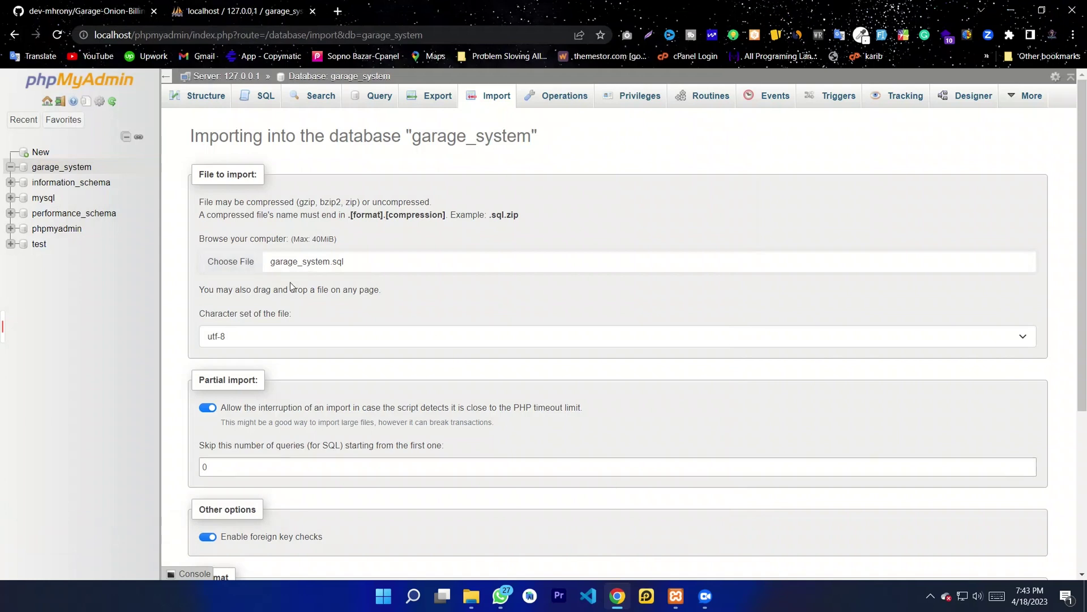
# Step: Run the import, executing 46 queries that create tables like brands, orders, product, users
pyautogui.scroll(-1, 308, 319)
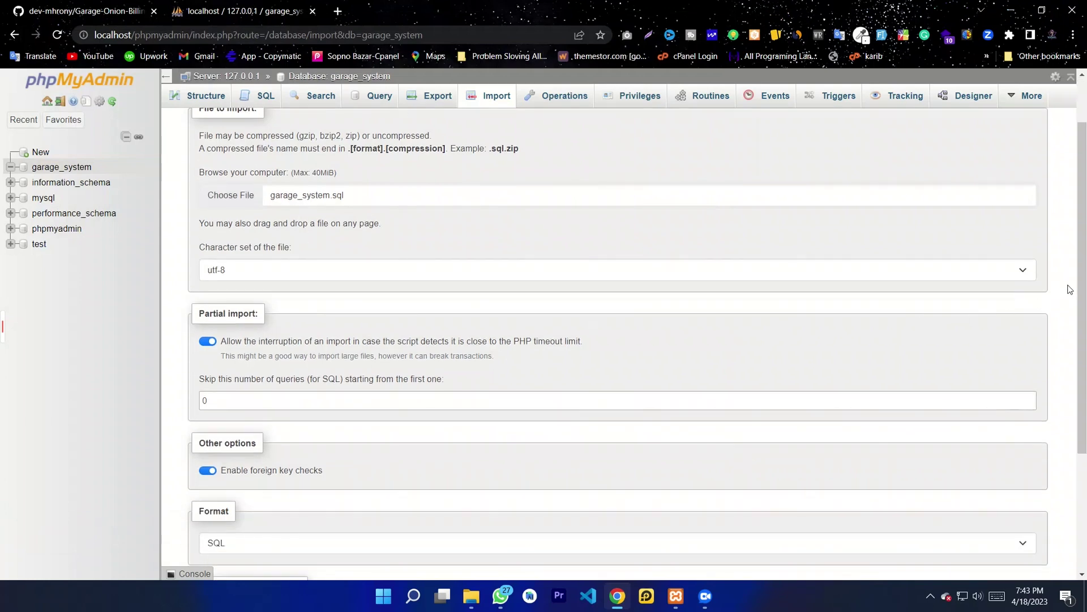
pyautogui.scroll(-1, 1084, 315)
pyautogui.scroll(-3, 1085, 316)
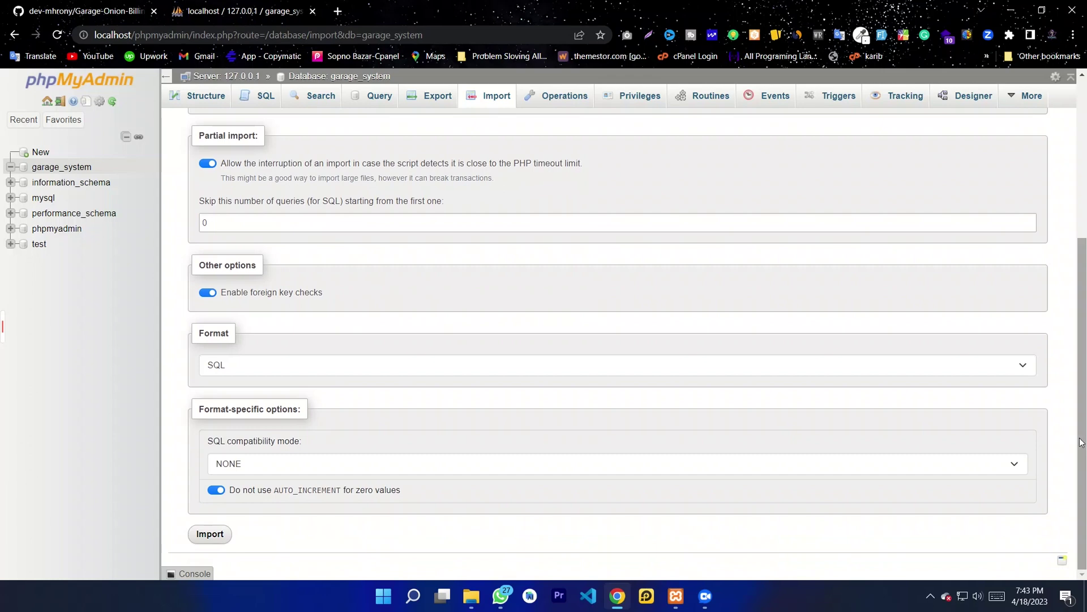
pyautogui.click(205, 539)
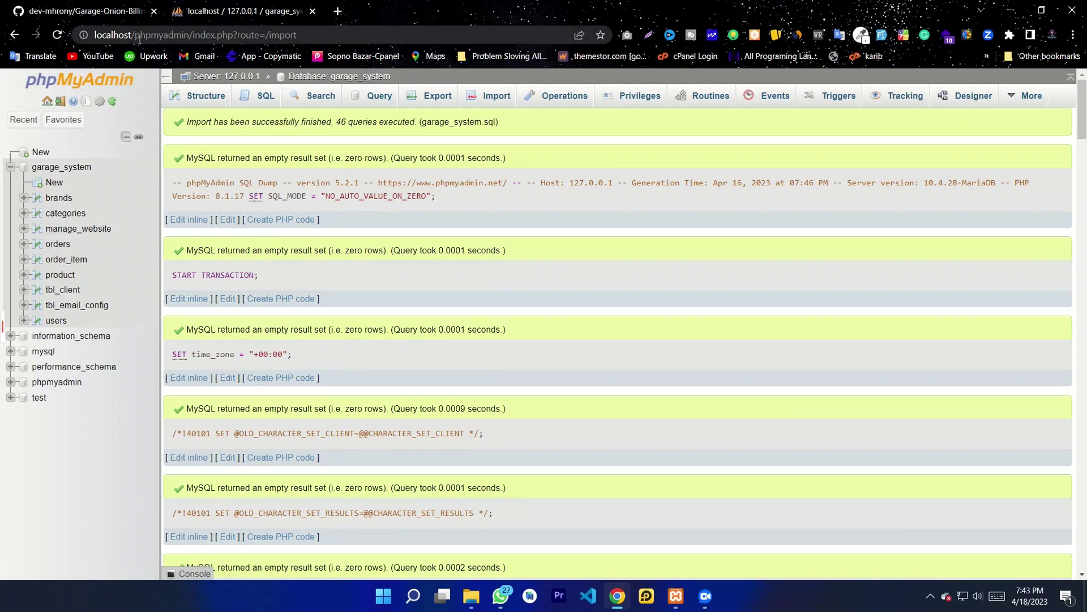
# Step: Close the GitHub tab and load localhost in a new tab
pyautogui.click(153, 12)
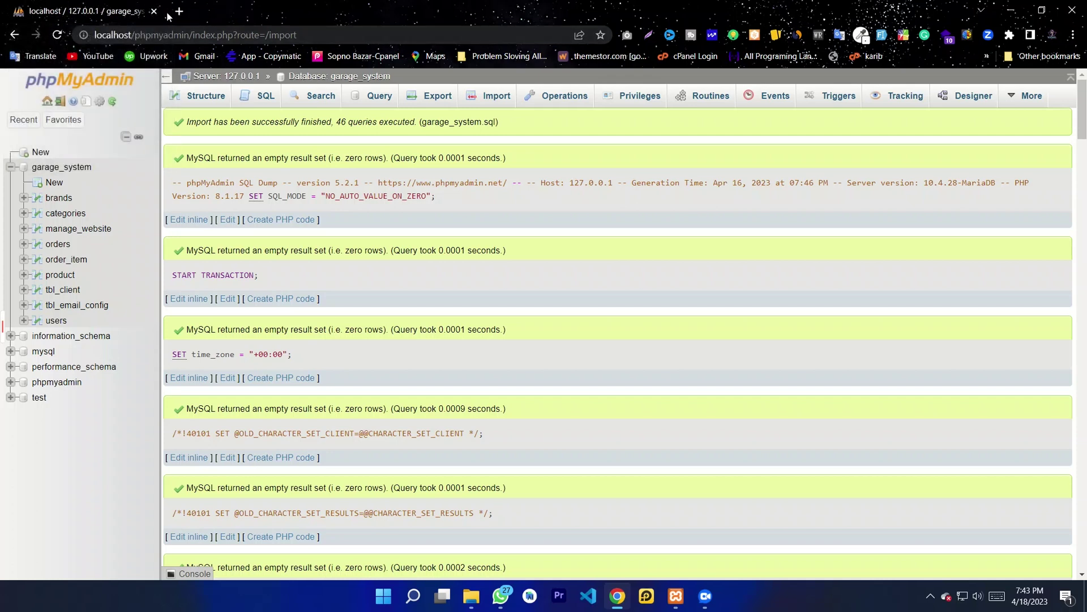
pyautogui.click(180, 12)
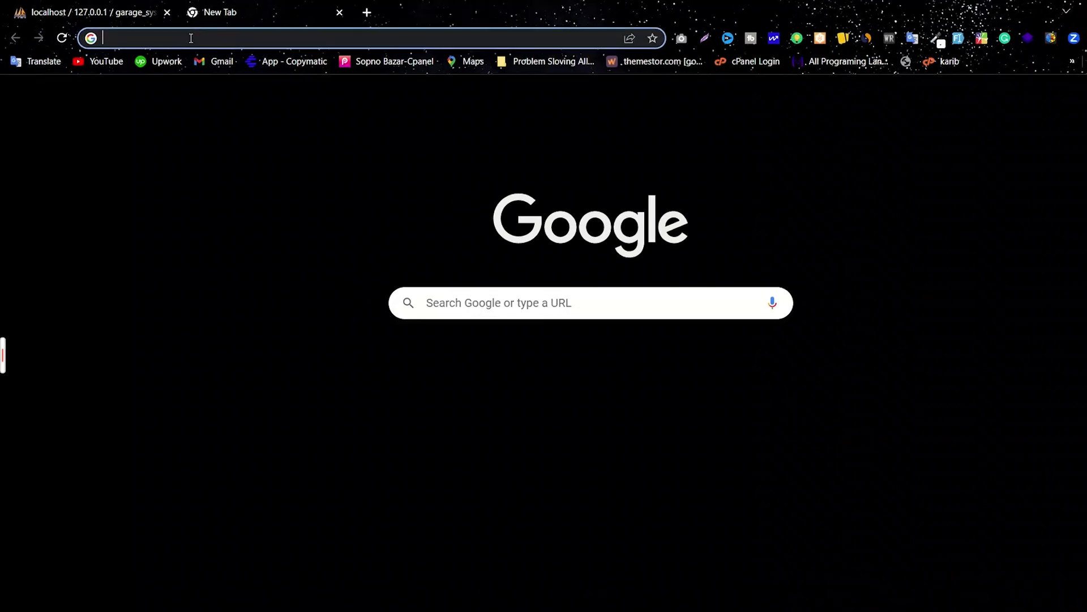
pyautogui.click(176, 34)
pyautogui.write('l')
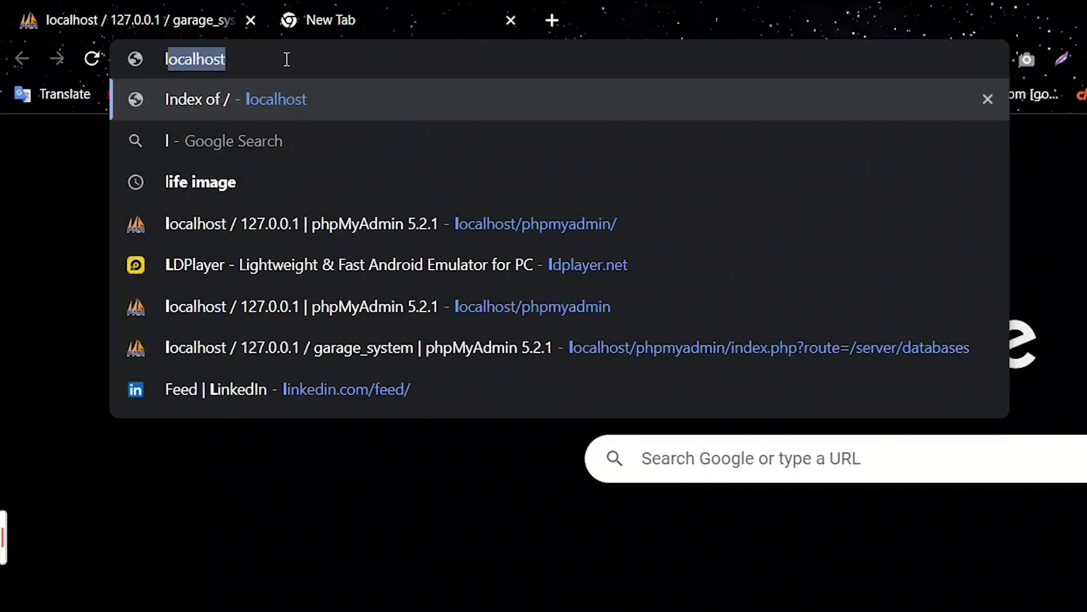
pyautogui.write('o')
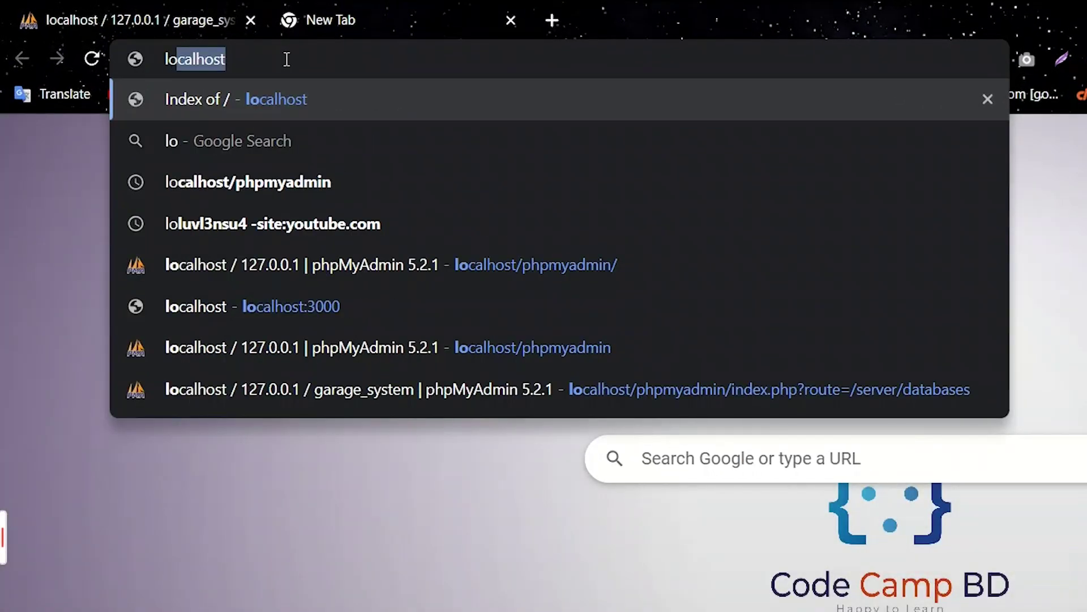
pyautogui.write('calhost')
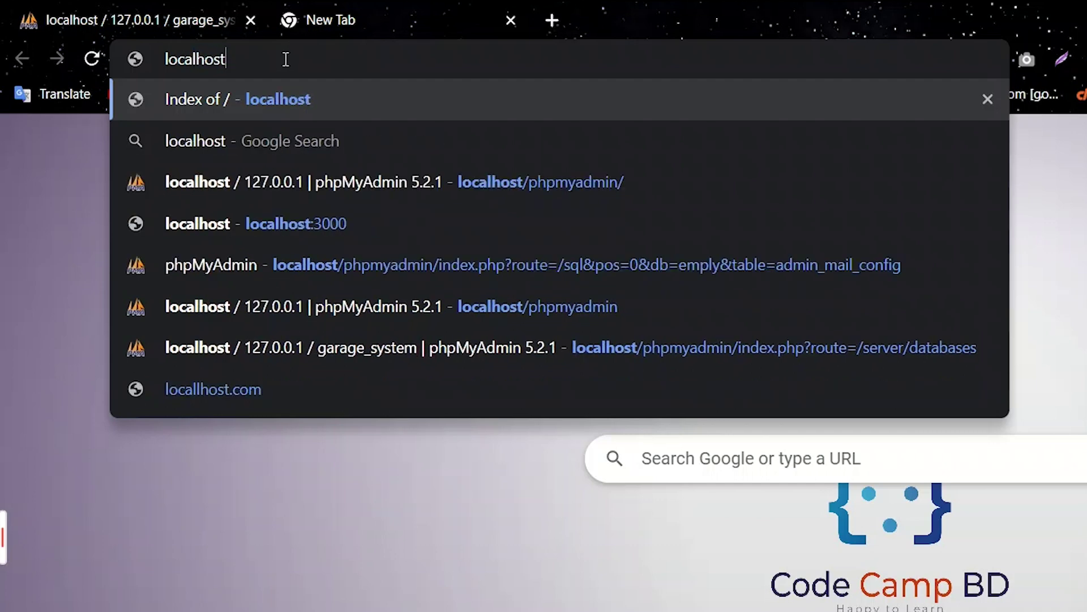
pyautogui.moveTo(286, 59); pyautogui.dragTo(133, 56)
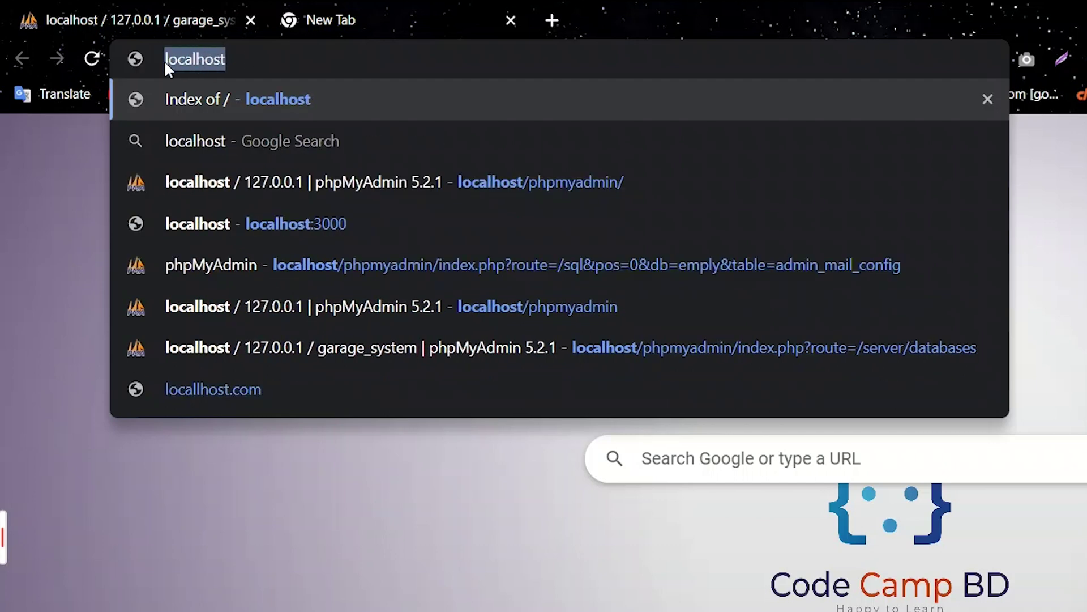
pyautogui.click(235, 57)
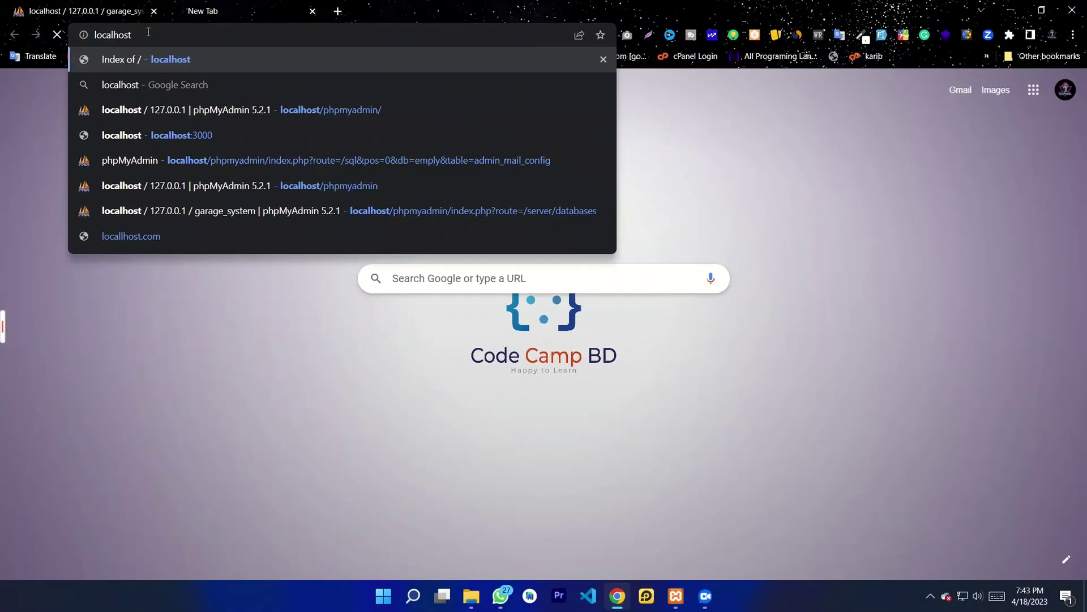
pyautogui.press('Return')
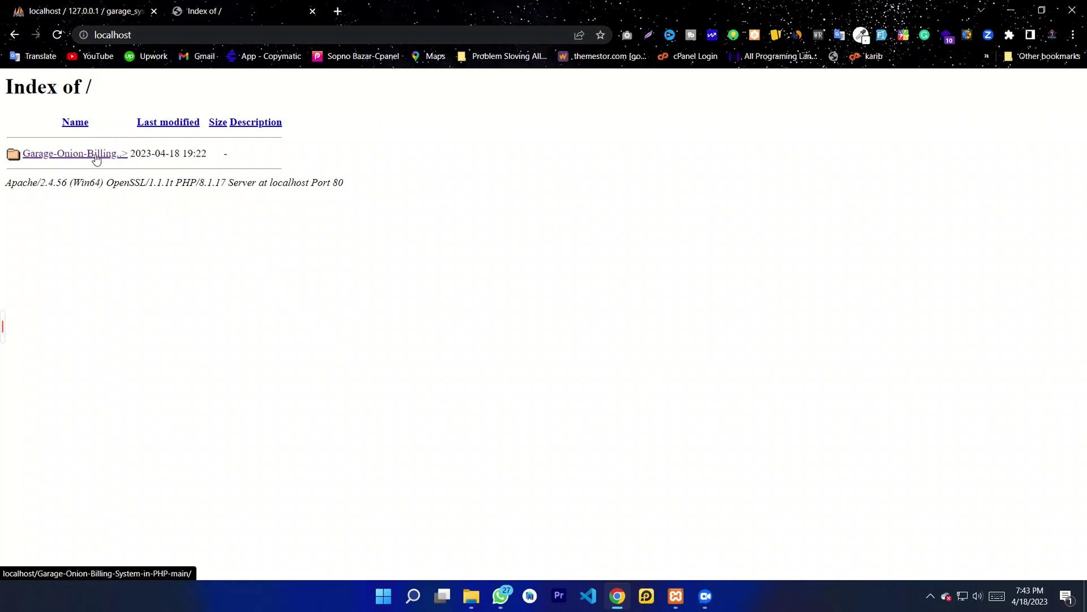
# Step: Open the Garage Onion Billing project and replace the username with the admin e-mail address
pyautogui.click(57, 154)
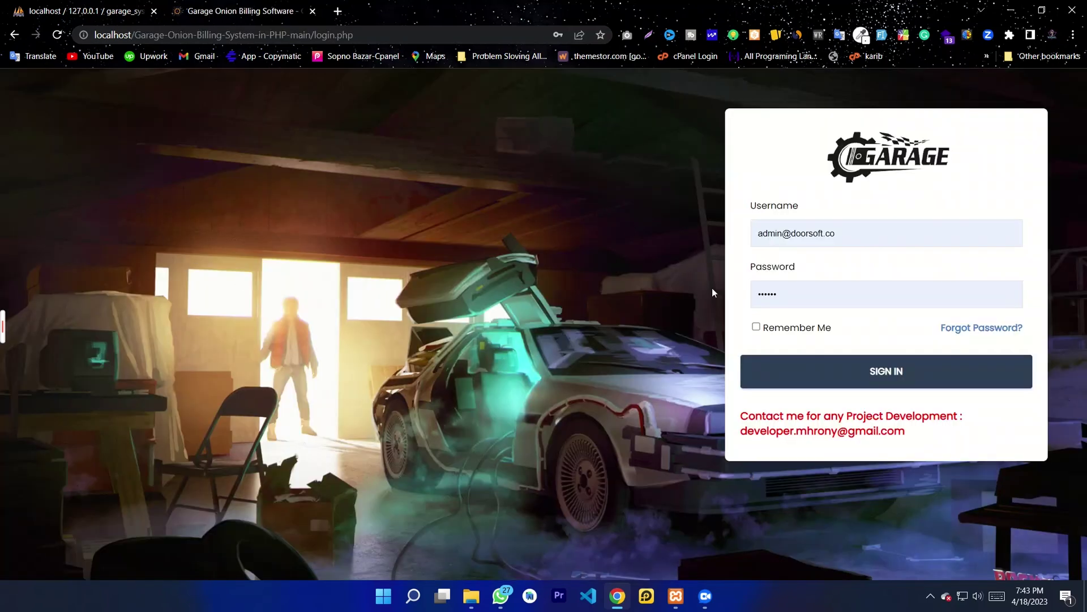
pyautogui.click(897, 234)
pyautogui.press('BackSpace')
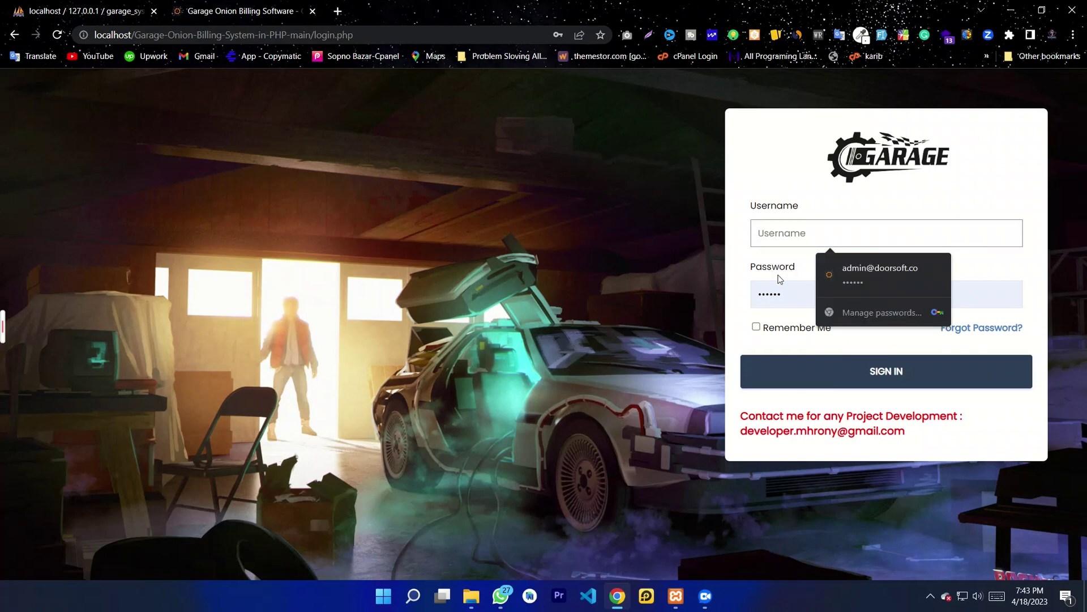
pyautogui.click(789, 292)
pyautogui.click(791, 232)
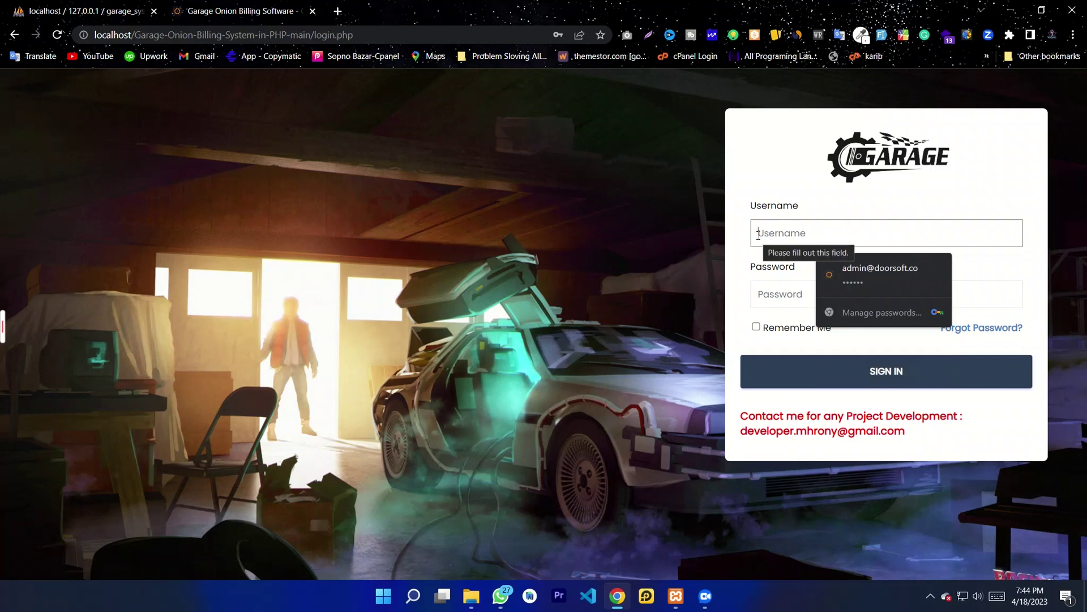
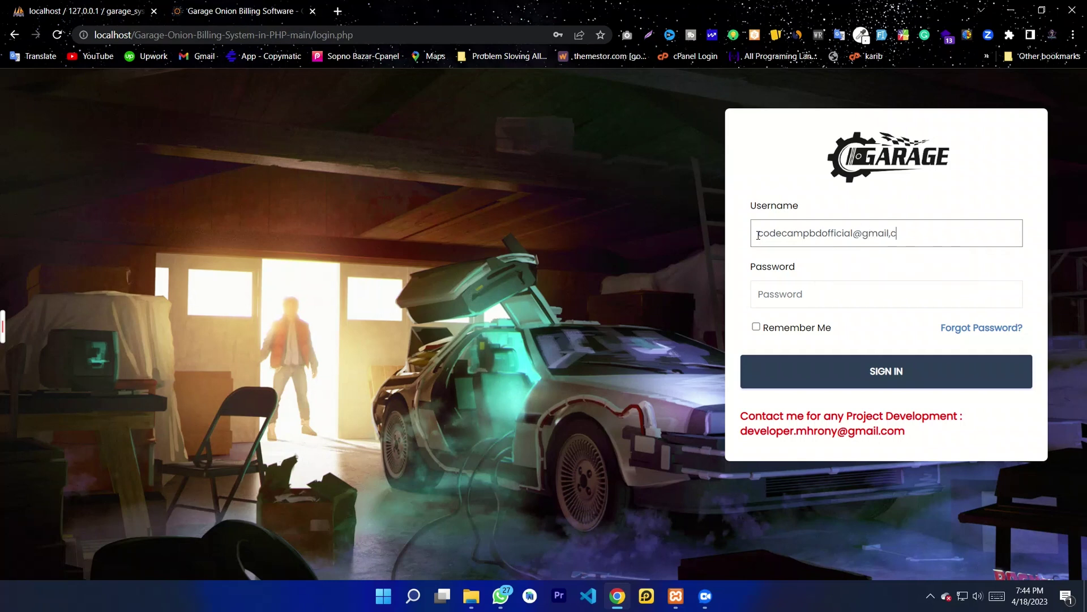
pyautogui.moveTo(922, 239); pyautogui.dragTo(787, 242)
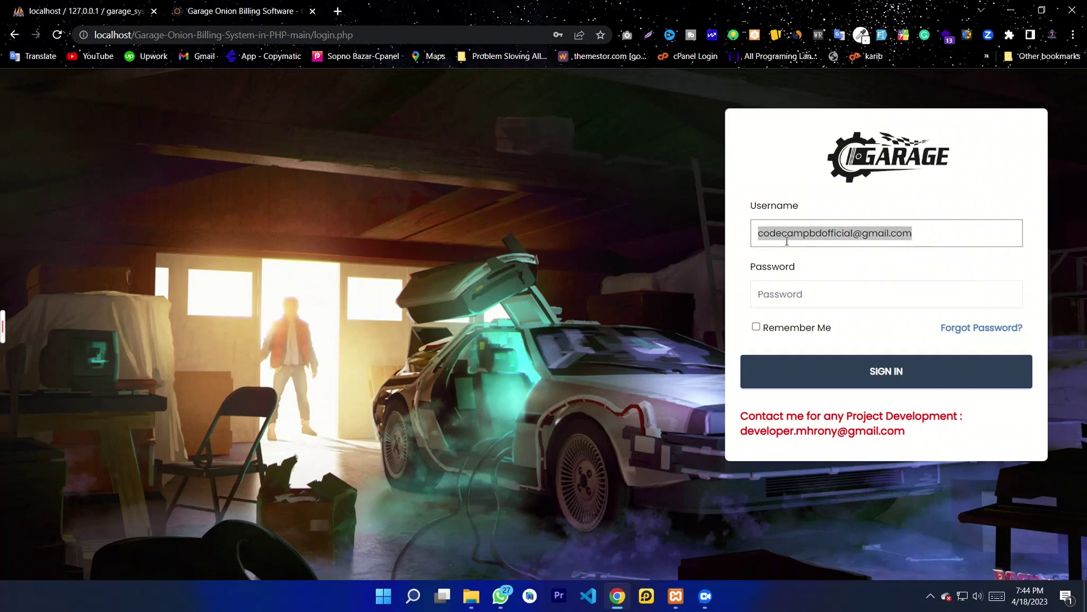
# Step: Enter the account password, tick Remember Me and sign in
pyautogui.click(832, 295)
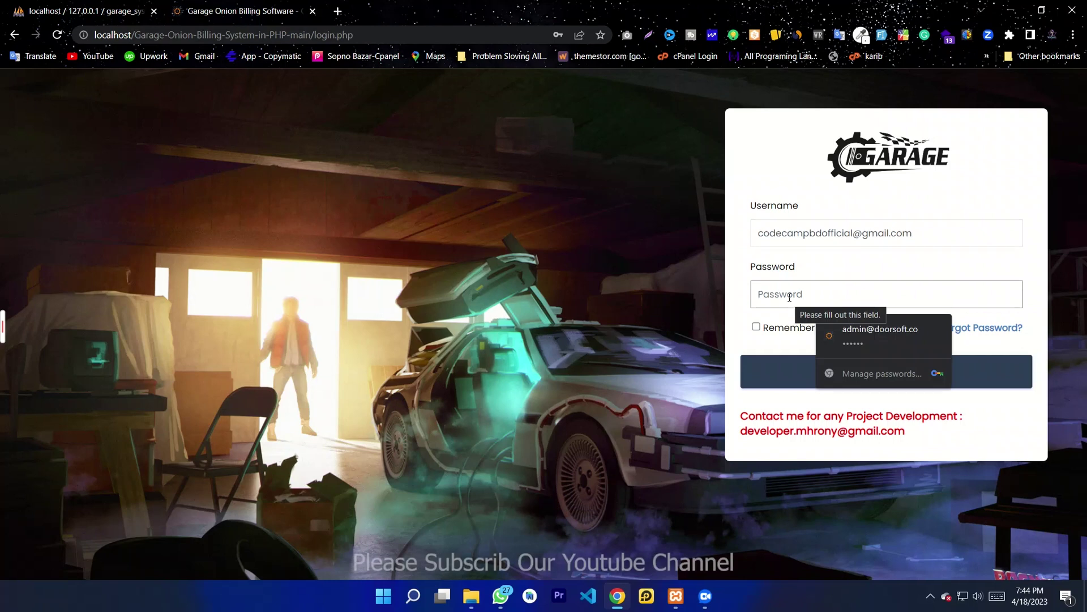
pyautogui.write('1')
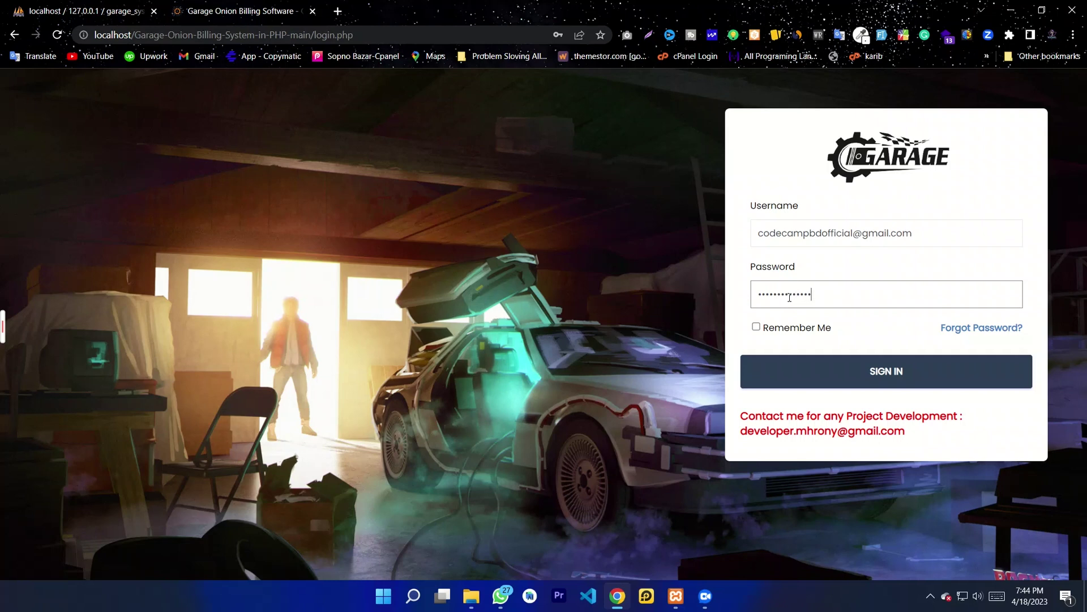
pyautogui.click(797, 329)
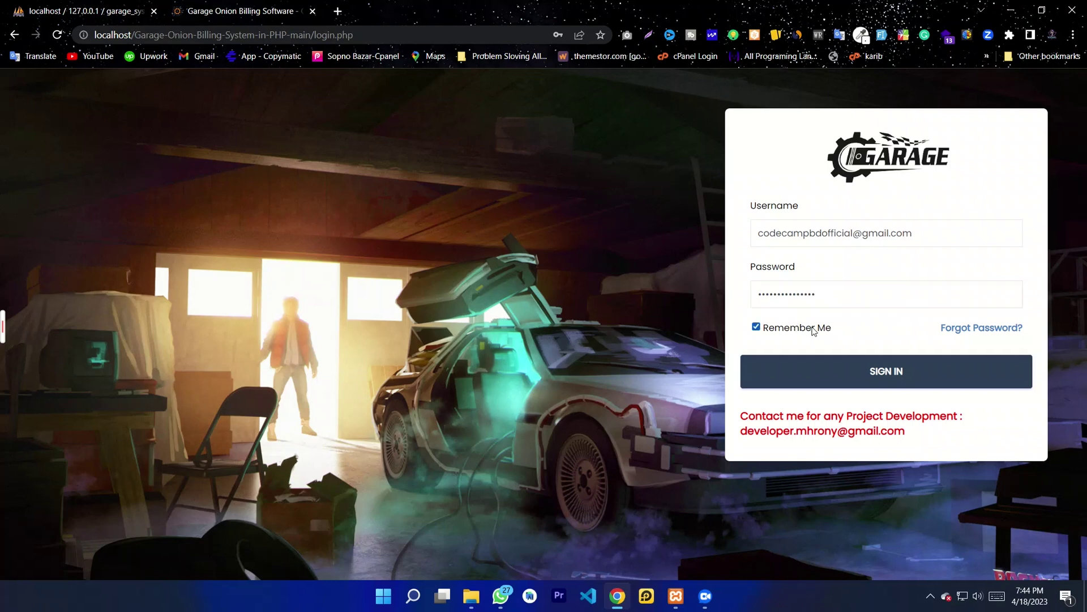
pyautogui.click(852, 384)
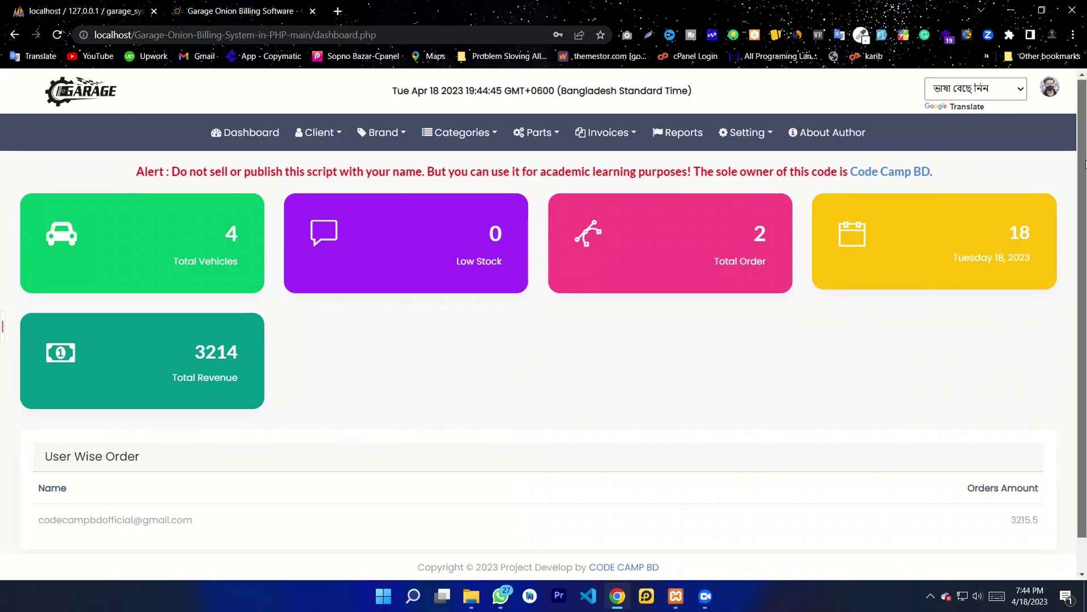
pyautogui.scroll(-1, 1070, 255)
pyautogui.scroll(1, 1063, 119)
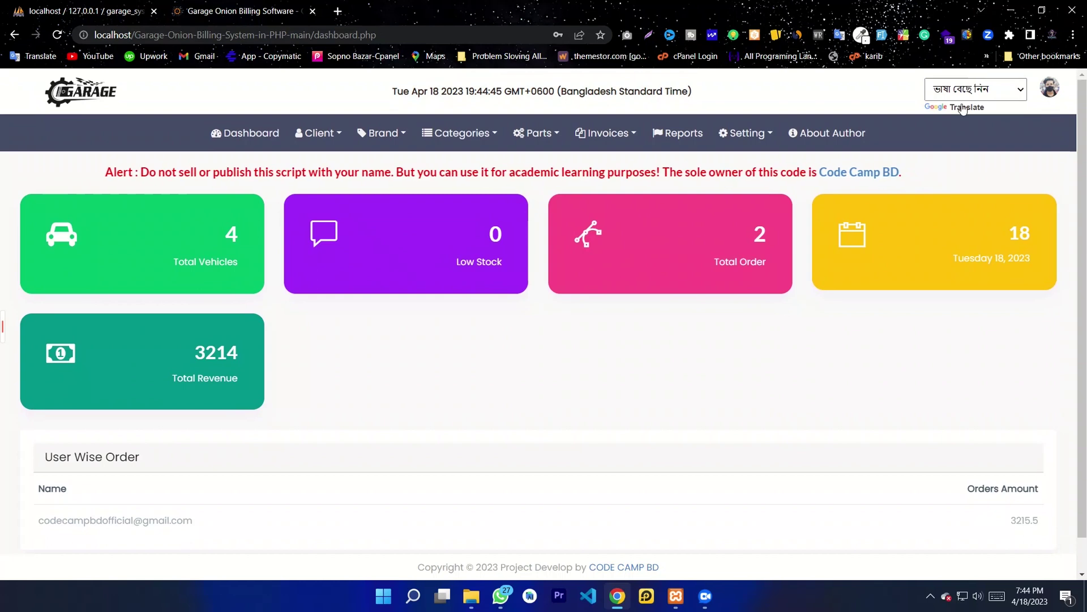
pyautogui.moveTo(401, 94); pyautogui.dragTo(692, 94)
pyautogui.click(631, 103)
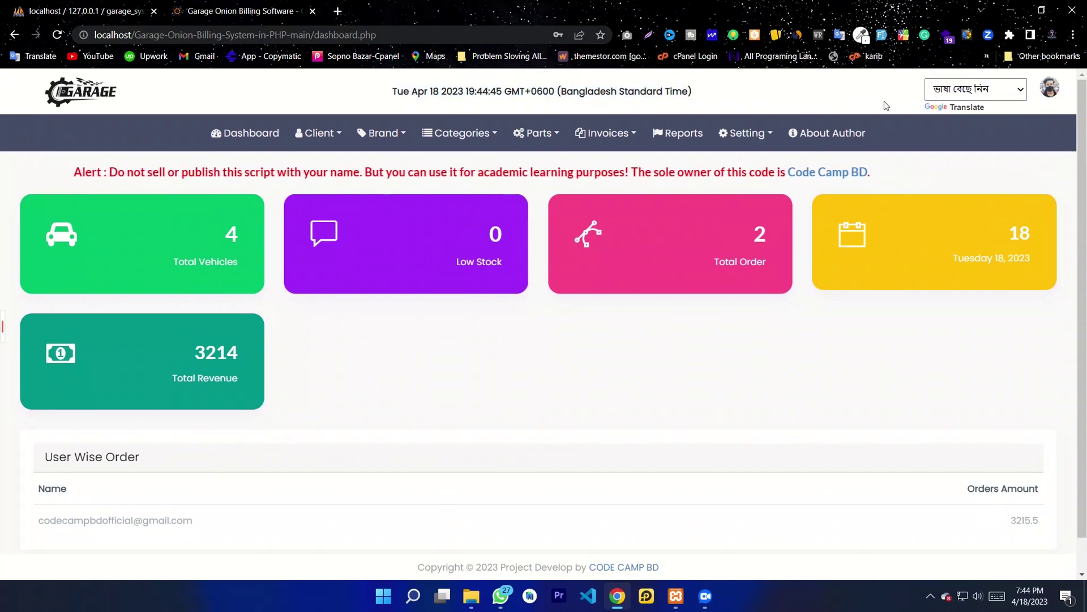
pyautogui.click(965, 98)
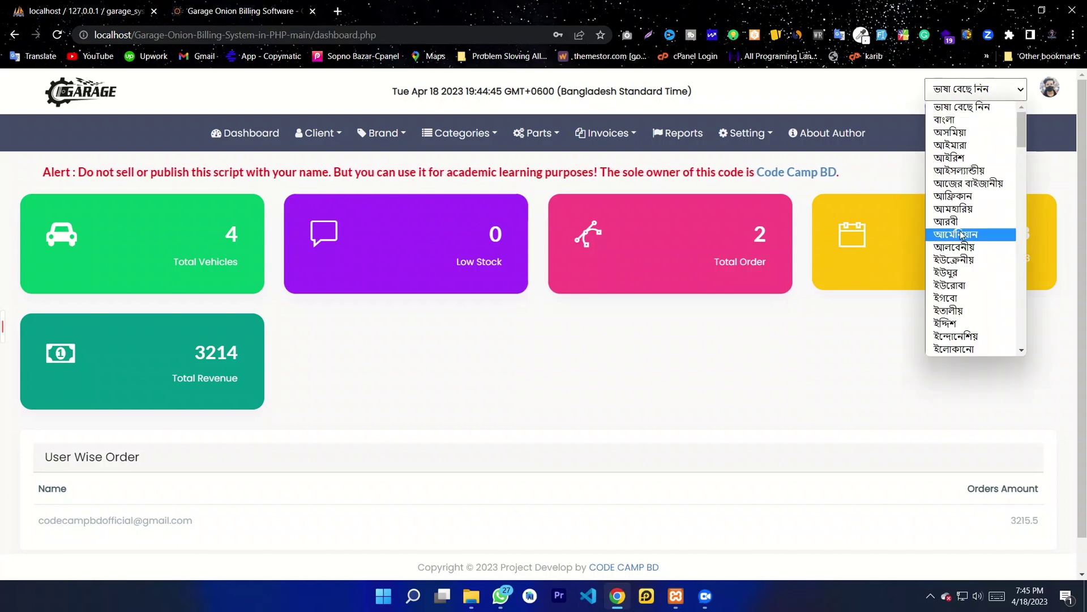
pyautogui.scroll(-12, 992, 305)
pyautogui.scroll(-5, 969, 266)
pyautogui.scroll(10, 965, 259)
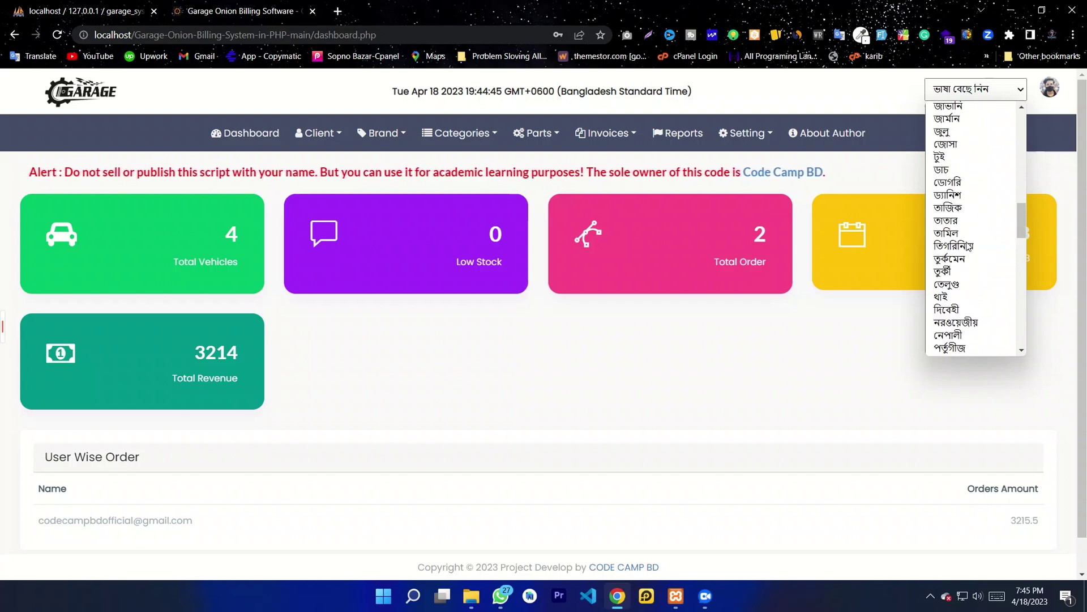
pyautogui.scroll(3, 967, 220)
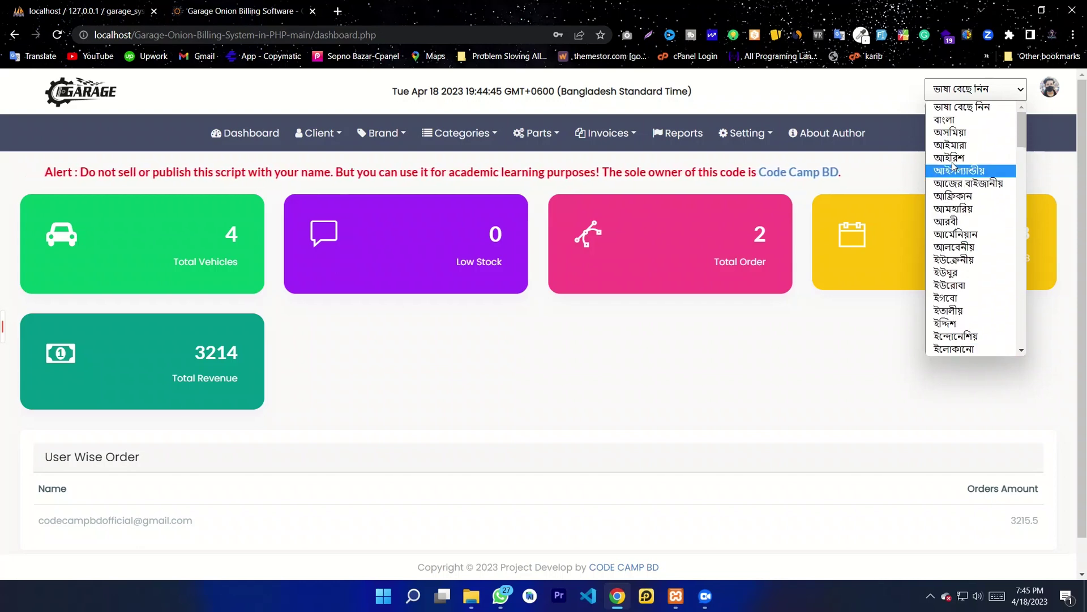
pyautogui.scroll(-4, 996, 255)
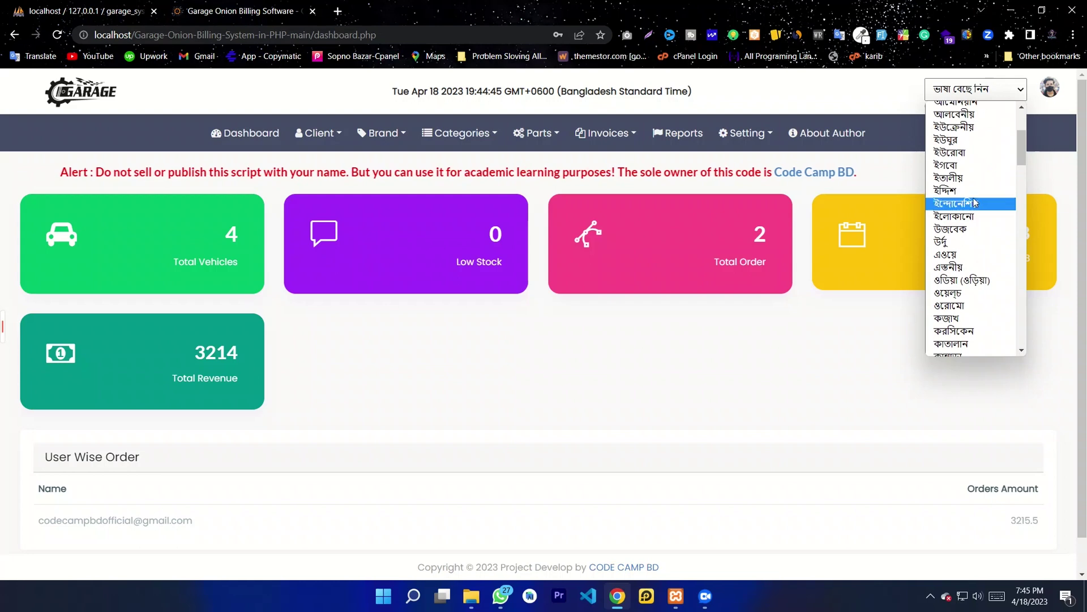
pyautogui.scroll(3, 986, 180)
pyautogui.scroll(-10, 997, 209)
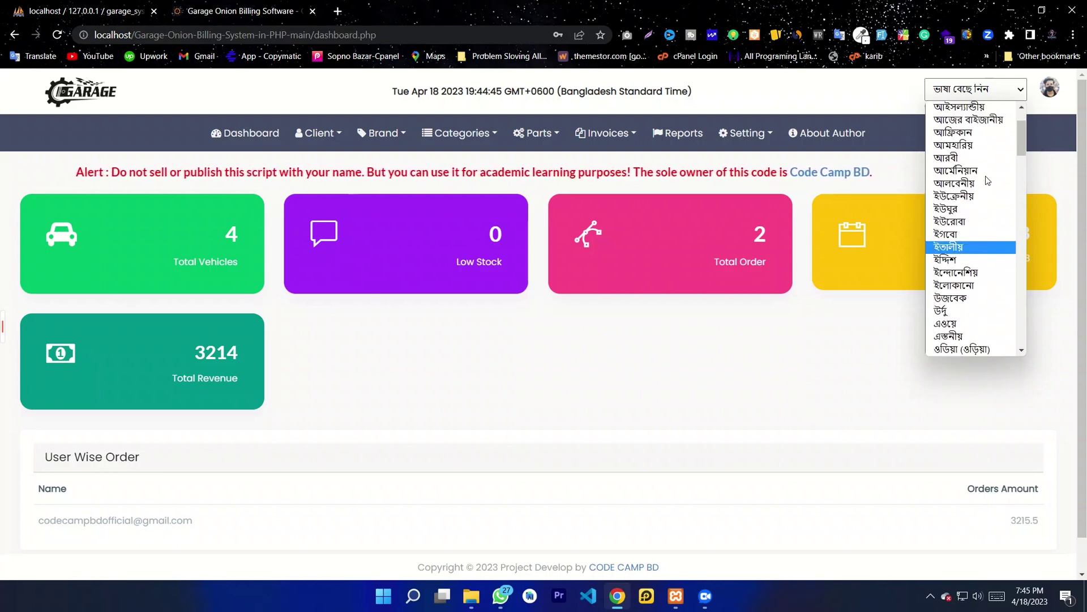
pyautogui.scroll(-10, 1002, 221)
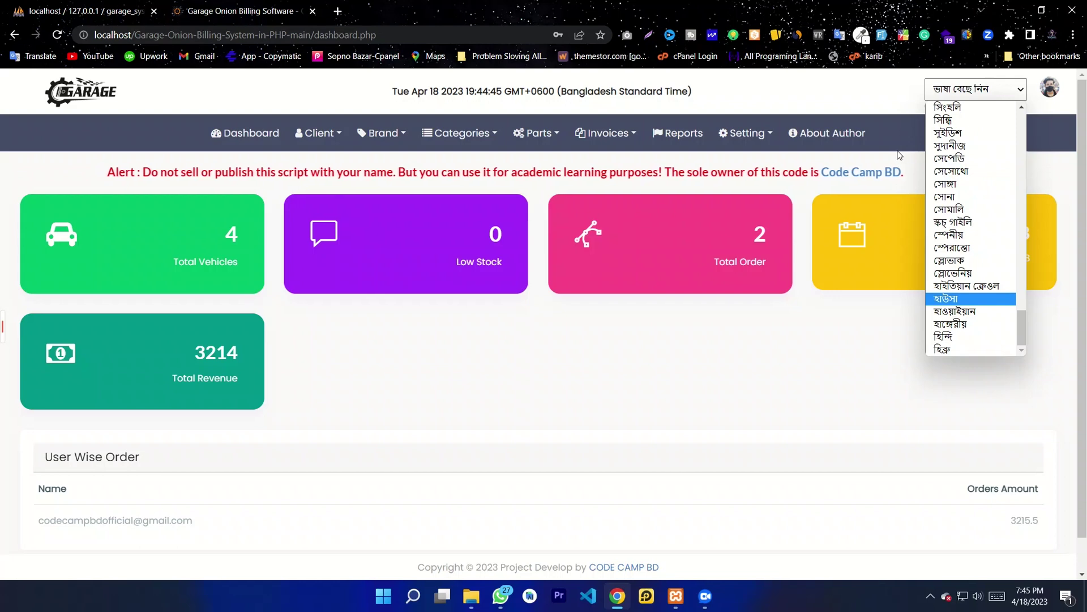
pyautogui.click(872, 113)
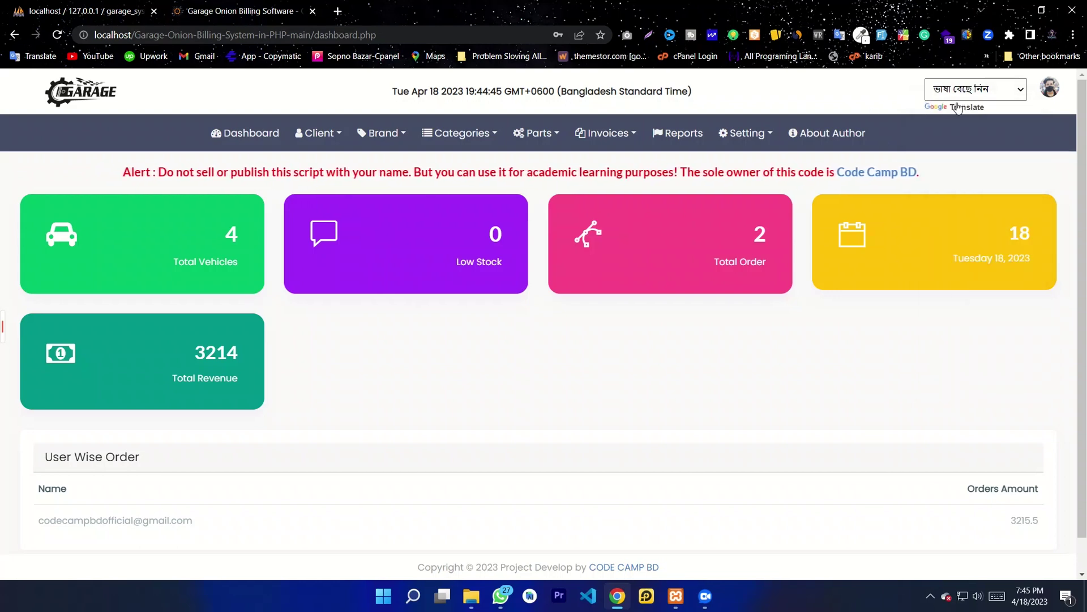
pyautogui.click(1051, 92)
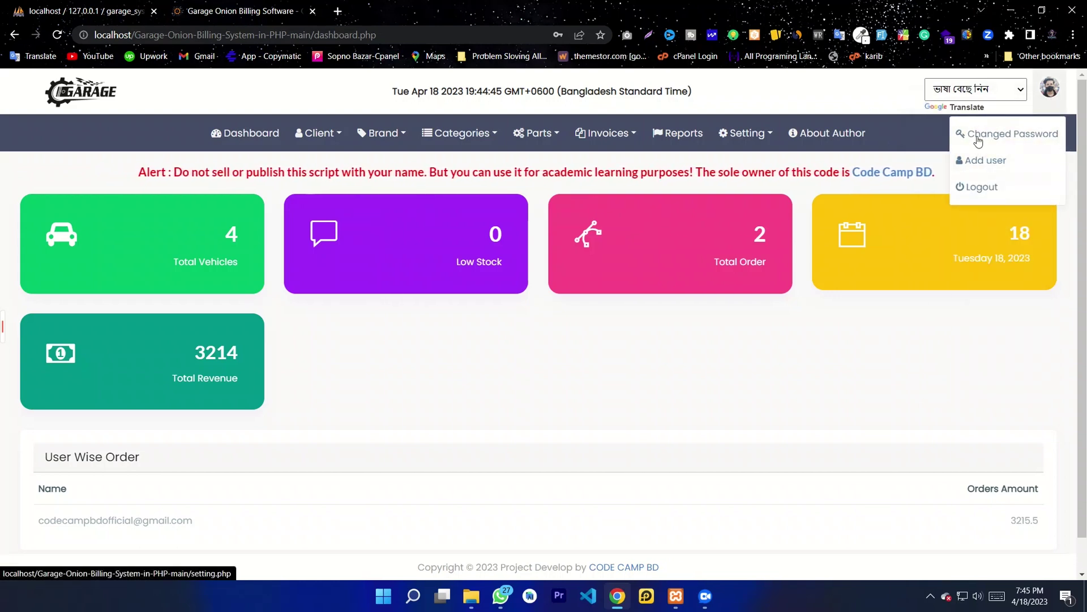
pyautogui.click(416, 153)
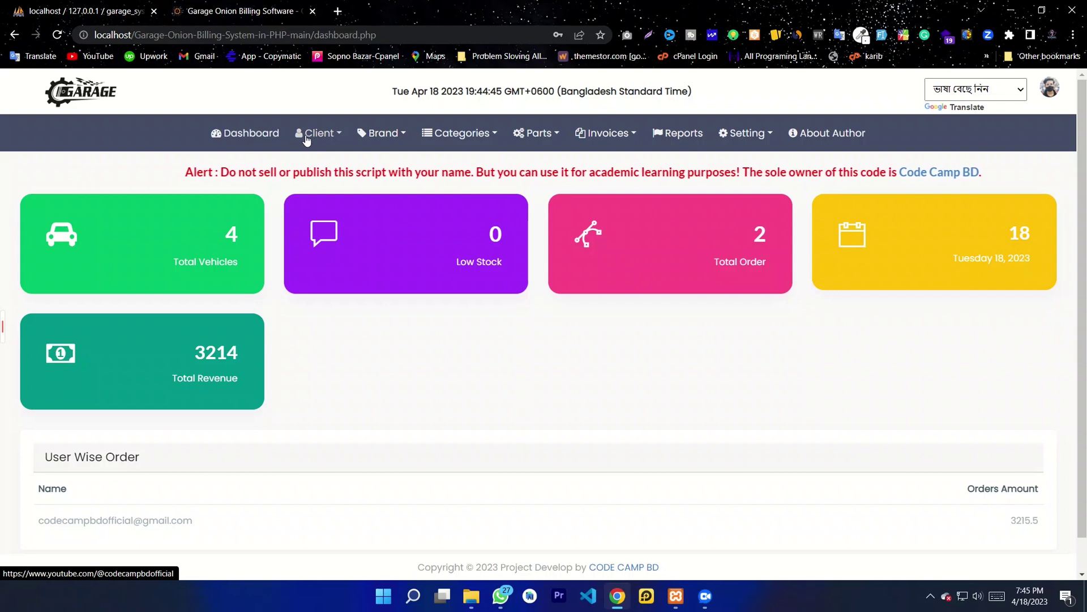
pyautogui.click(232, 134)
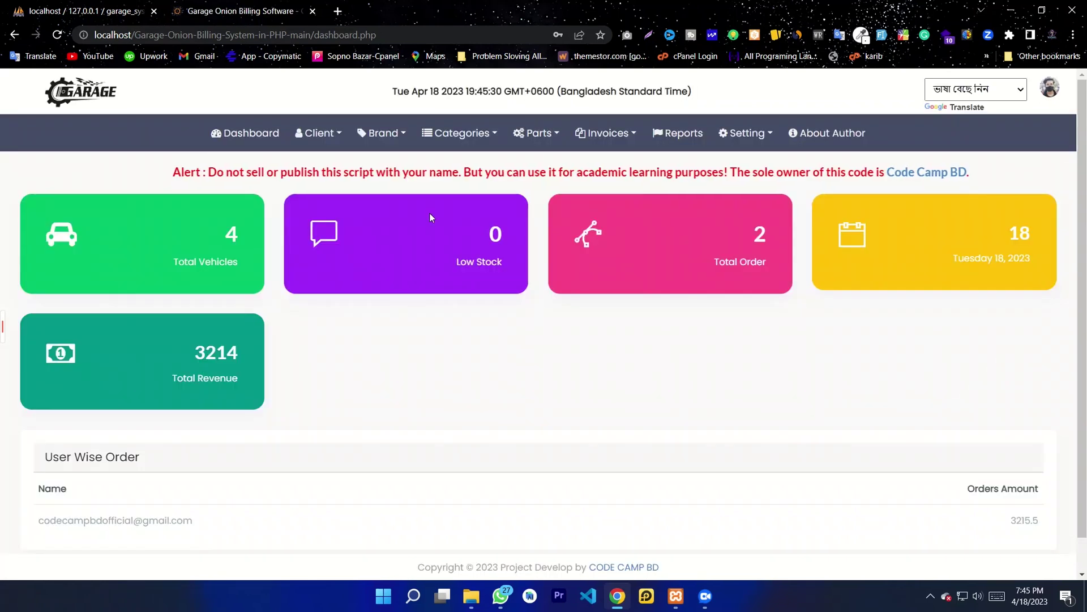
pyautogui.scroll(-1, 262, 274)
pyautogui.moveTo(249, 235); pyautogui.dragTo(182, 201)
pyautogui.click(388, 303)
pyautogui.moveTo(503, 226); pyautogui.dragTo(469, 221)
pyautogui.moveTo(771, 227); pyautogui.dragTo(903, 205)
pyautogui.click(767, 306)
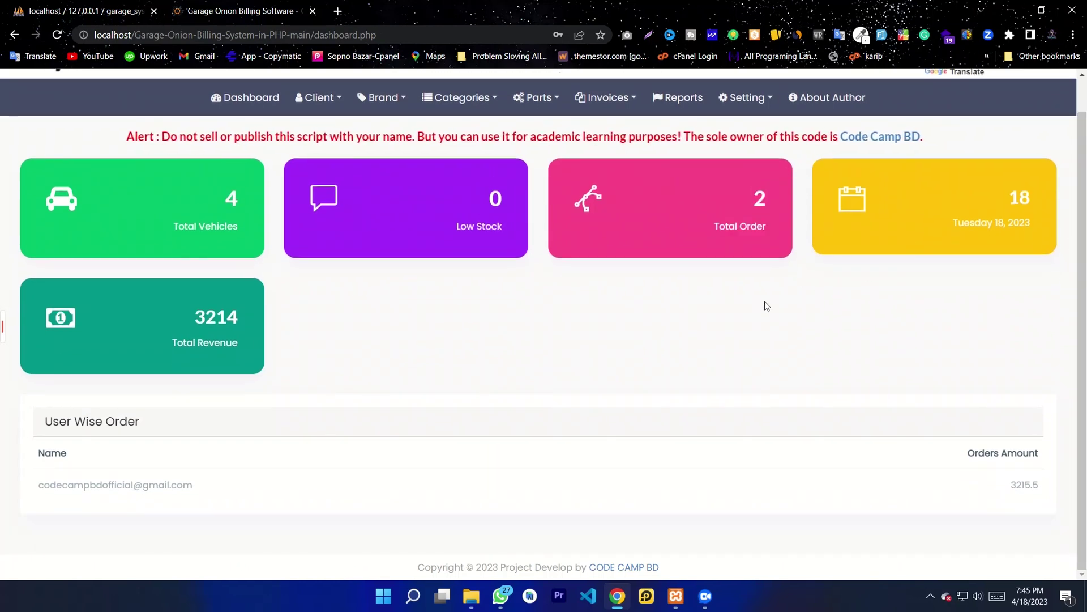
pyautogui.scroll(1, 238, 151)
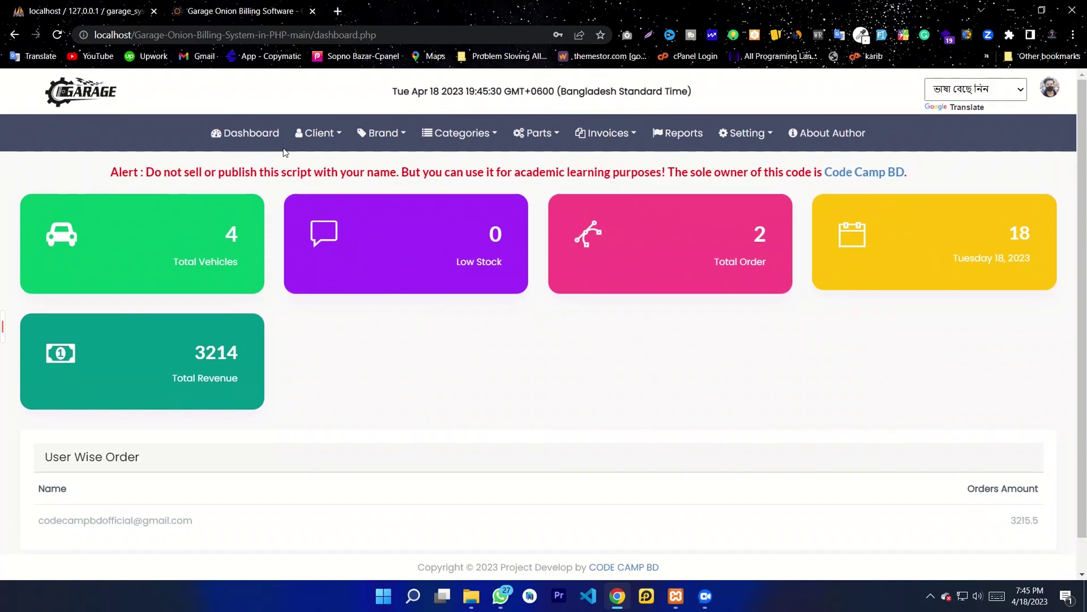
# Step: Begin a new client named Code Camp BD with Male gender and a mobile number
pyautogui.click(320, 134)
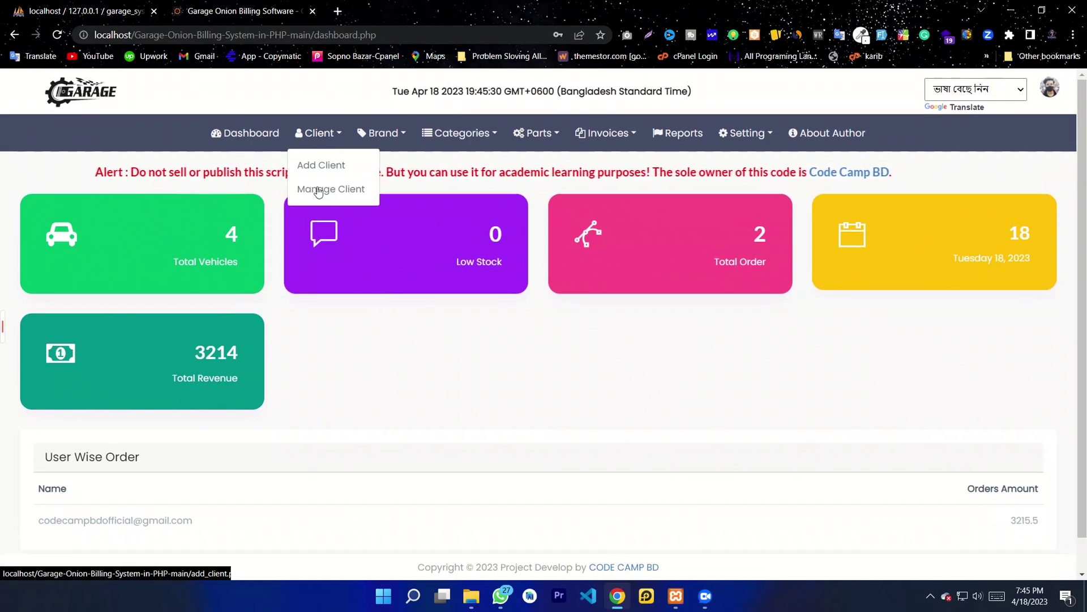
pyautogui.click(329, 171)
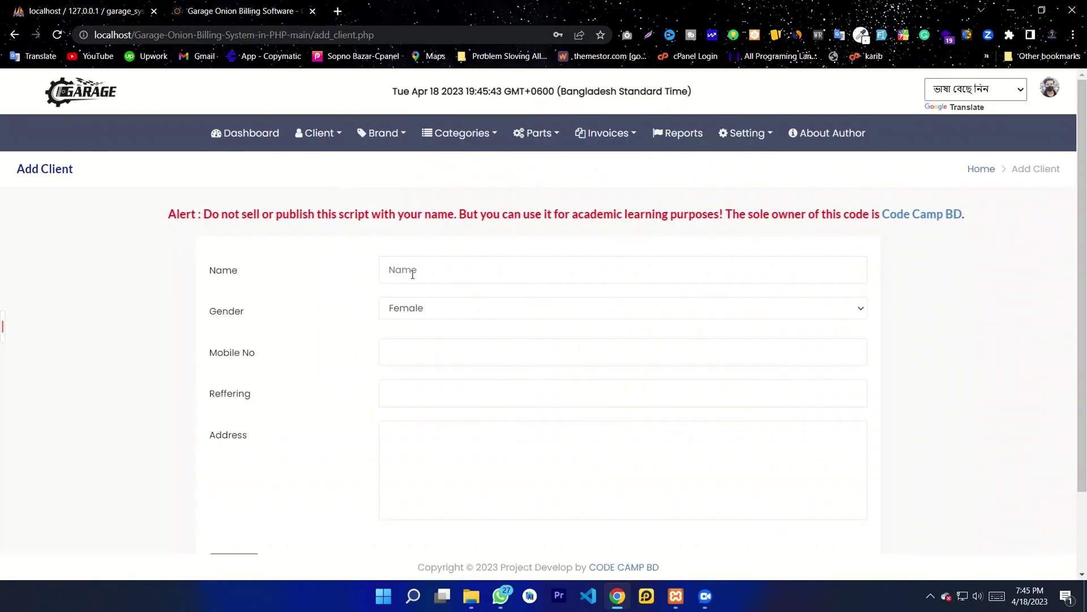
pyautogui.click(412, 270)
pyautogui.write('C')
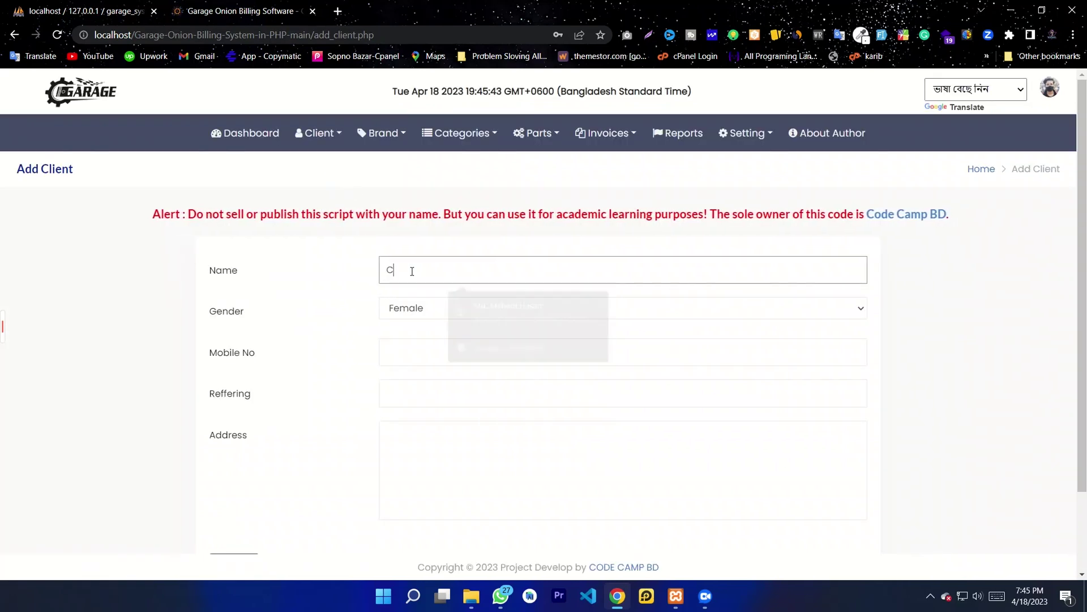
pyautogui.write('ode')
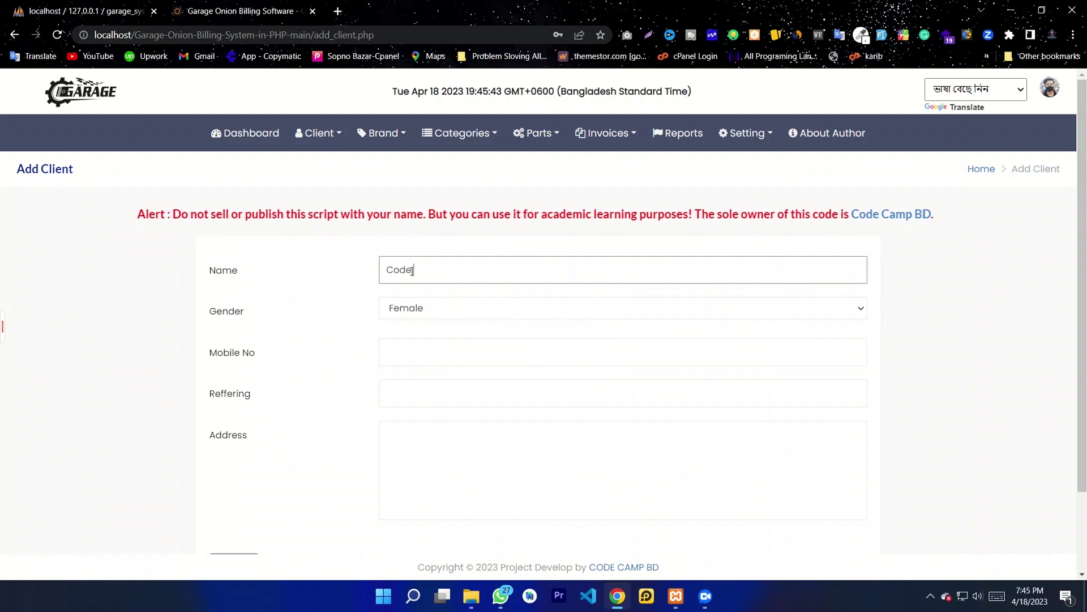
pyautogui.write('Camp BD')
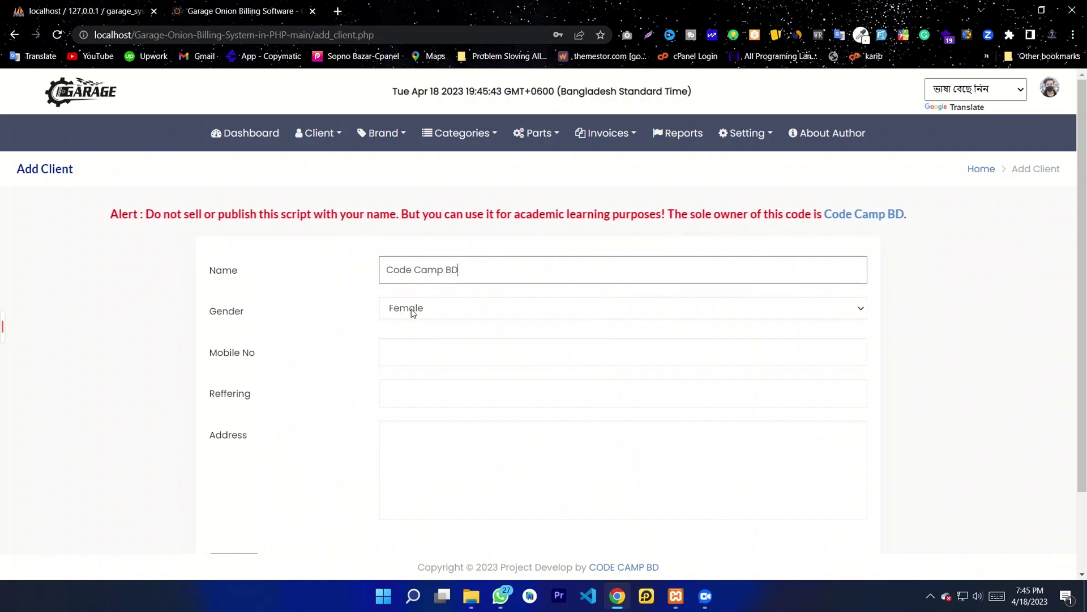
pyautogui.click(413, 312)
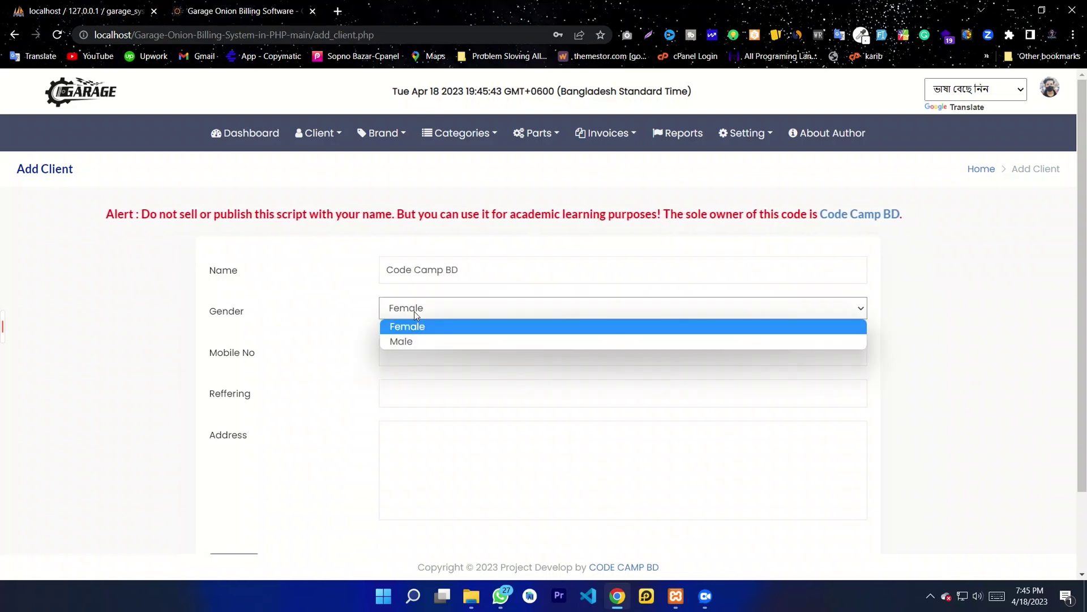
pyautogui.click(407, 342)
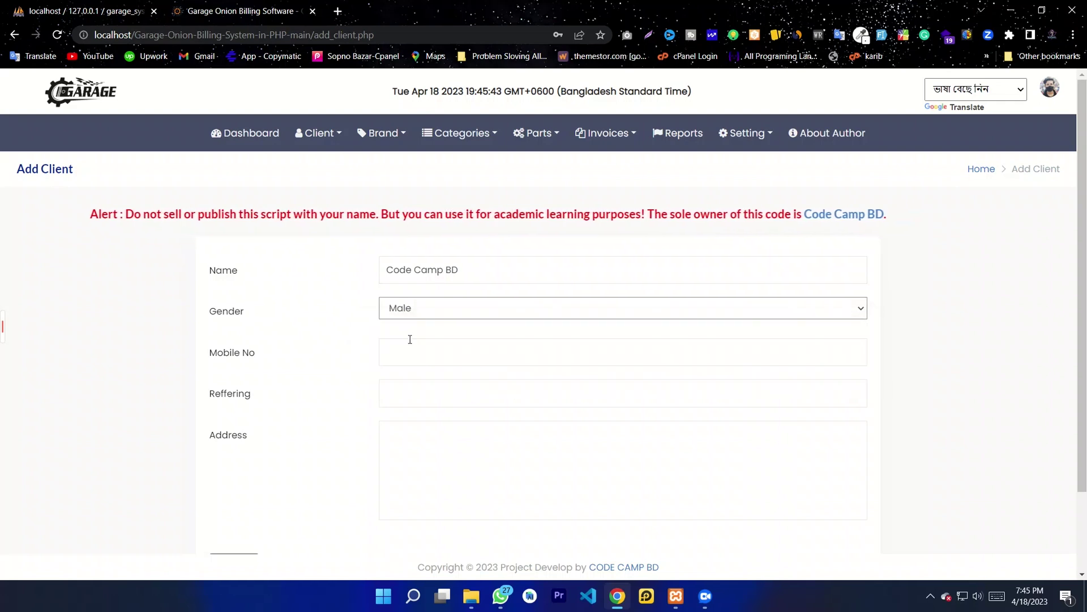
pyautogui.click(407, 349)
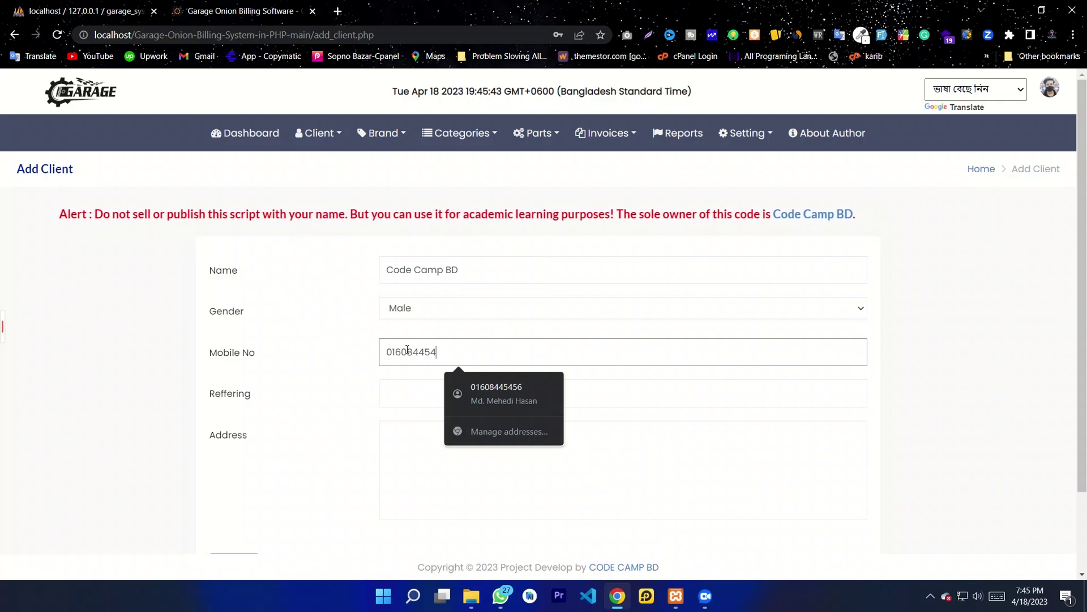
pyautogui.click(409, 392)
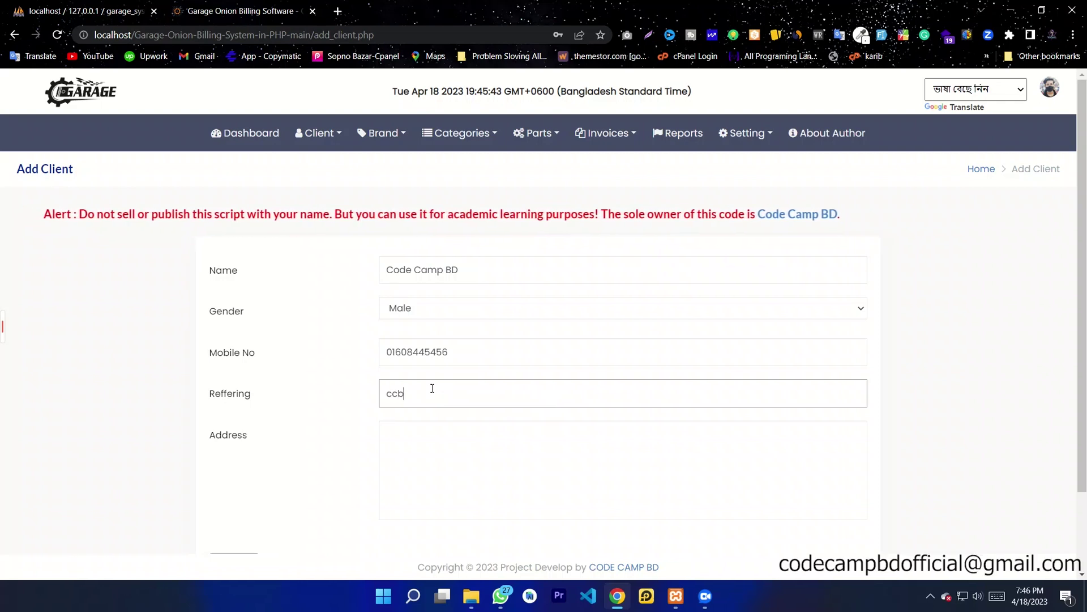
# Step: Fill in referrer ccbd and the address 'Bogura, Bangladesh.', then submit the client
pyautogui.click(440, 432)
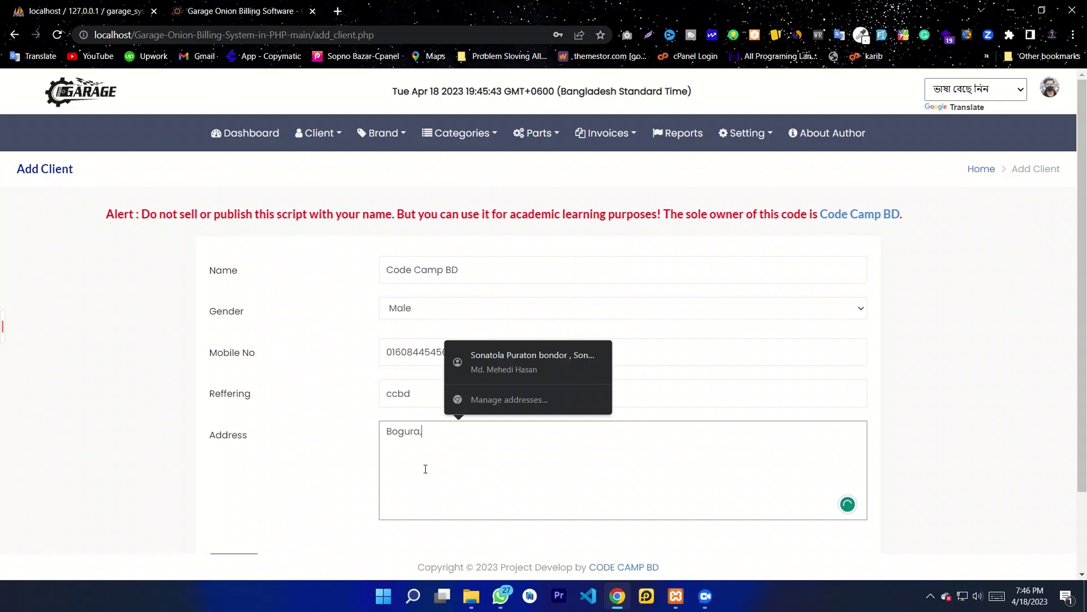
pyautogui.click(455, 442)
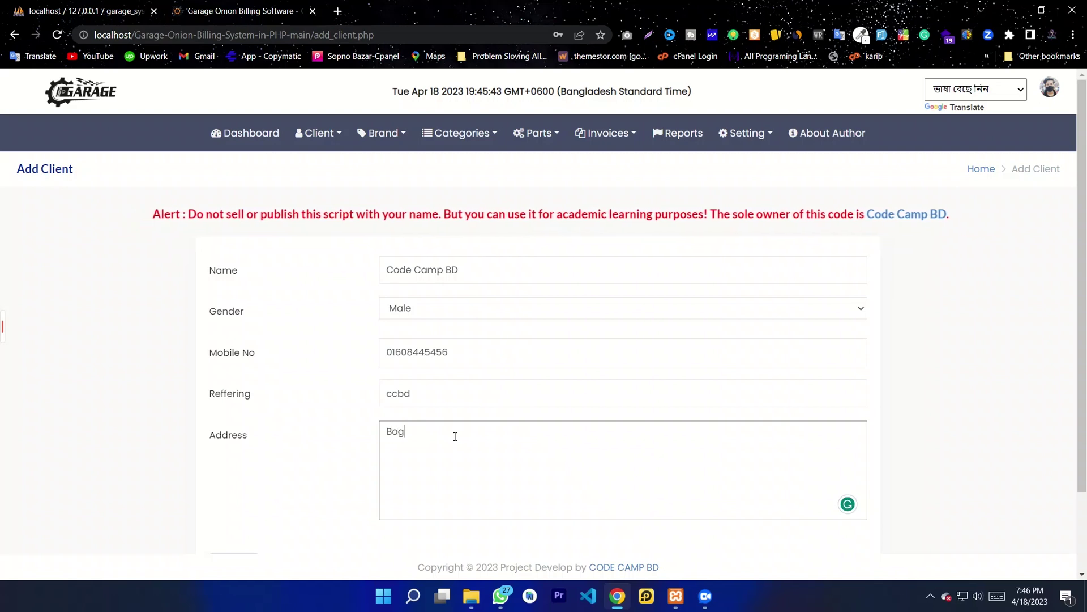
pyautogui.write('Bangladesh.')
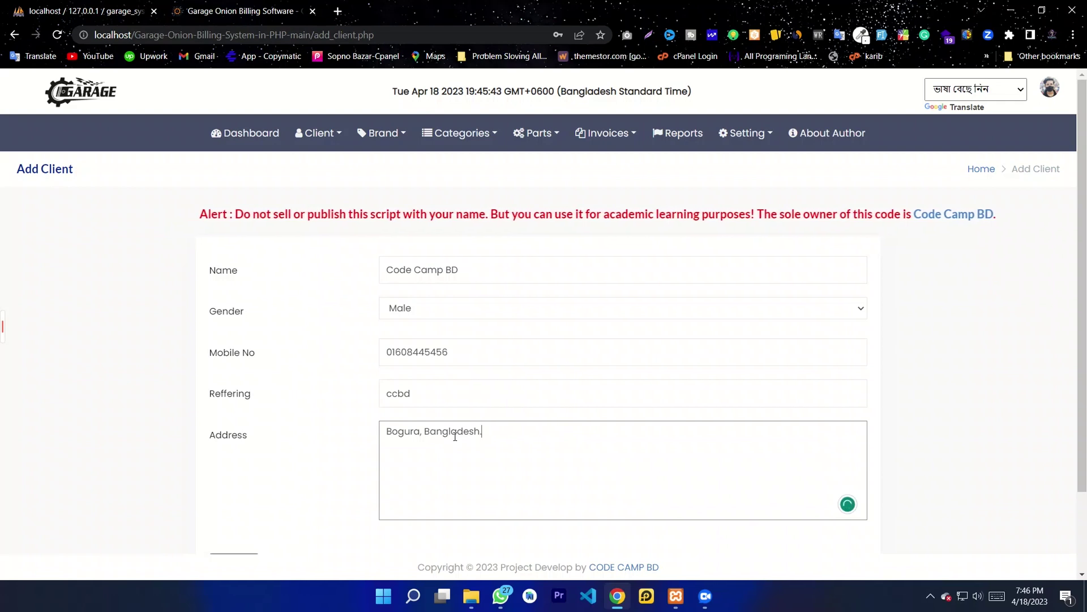
pyautogui.hotkey('ctrl', 'a')
pyautogui.click(474, 422)
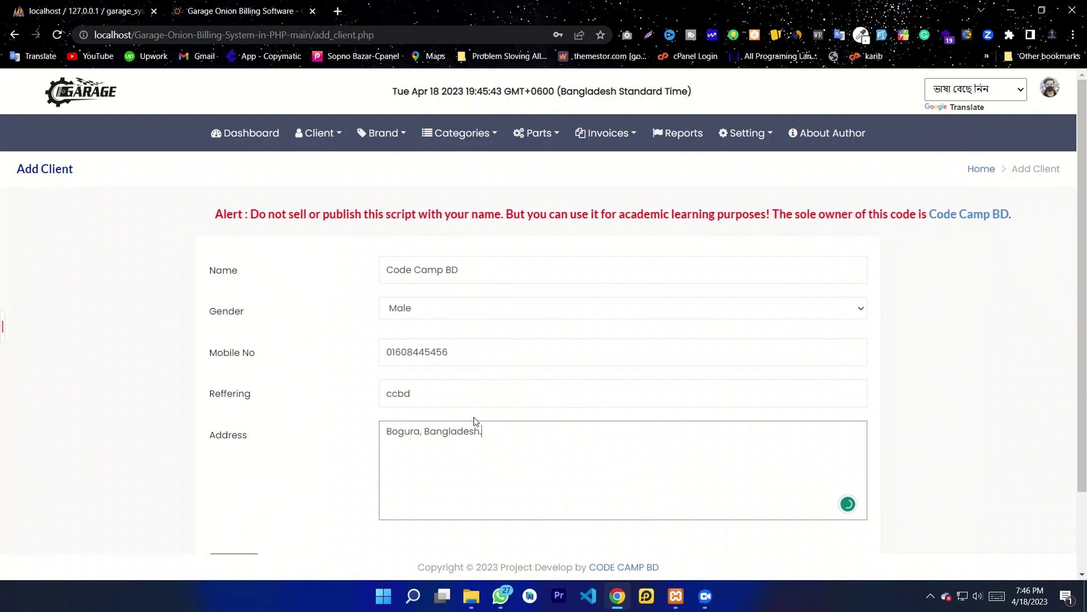
pyautogui.scroll(-2, 585, 454)
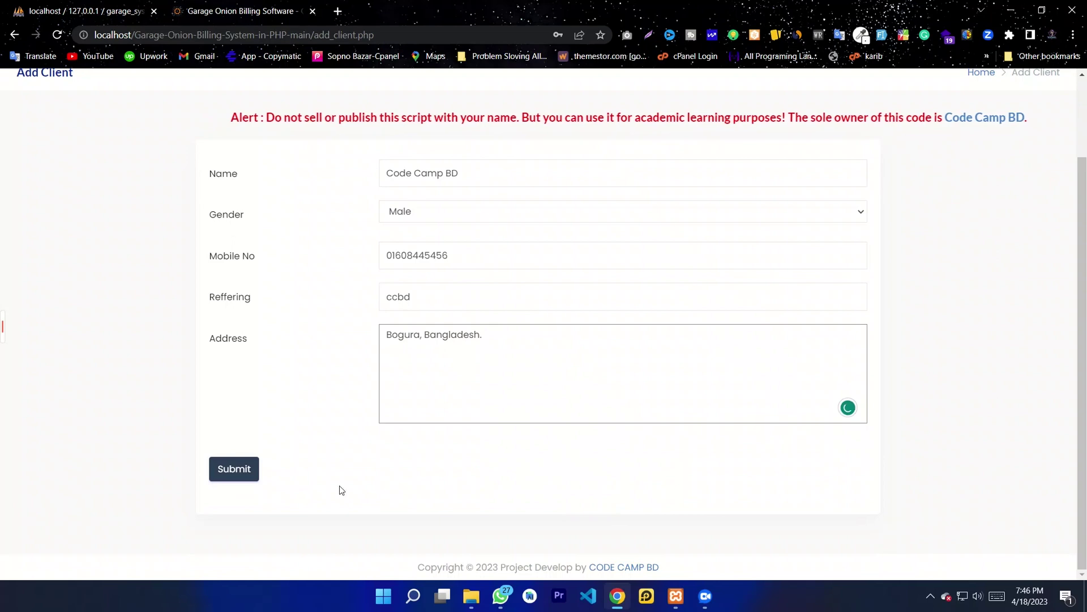
pyautogui.click(238, 471)
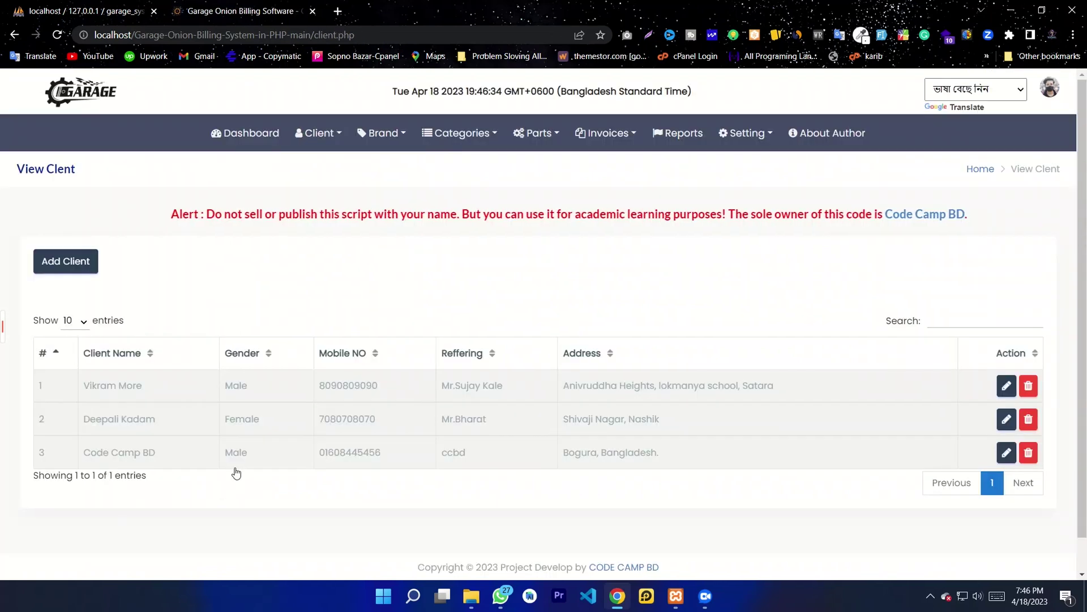
pyautogui.moveTo(162, 457); pyautogui.dragTo(85, 452)
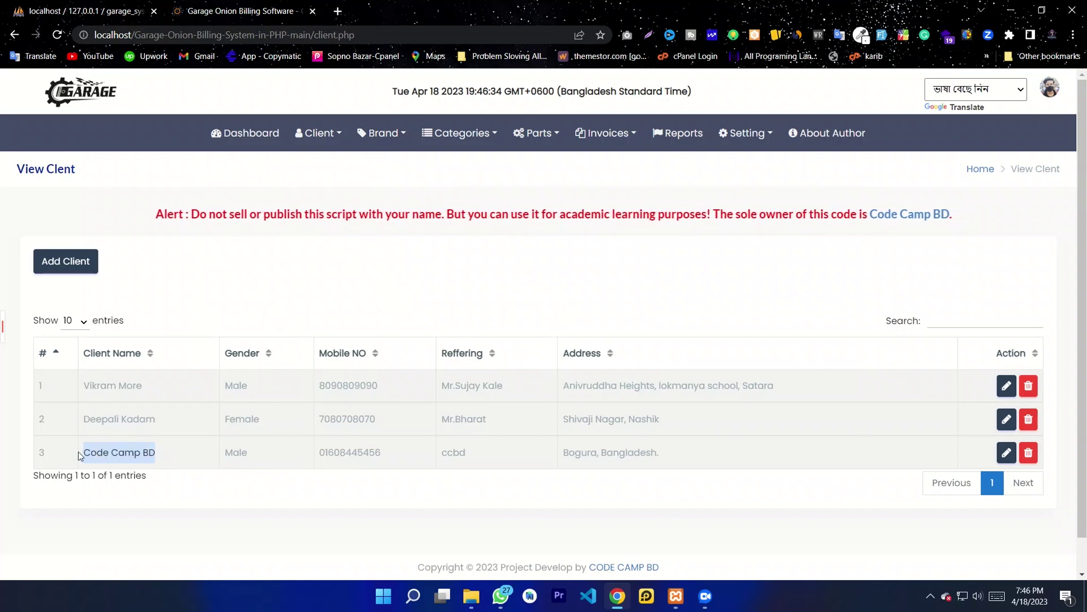
pyautogui.click(178, 451)
pyautogui.doubleClick(236, 452)
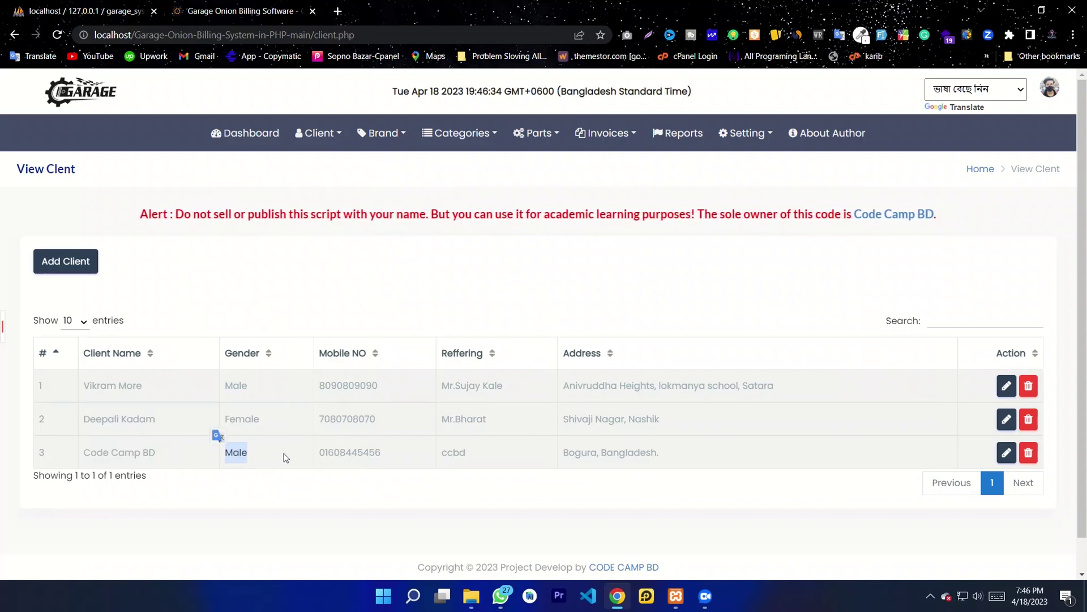
pyautogui.doubleClick(363, 451)
pyautogui.doubleClick(453, 452)
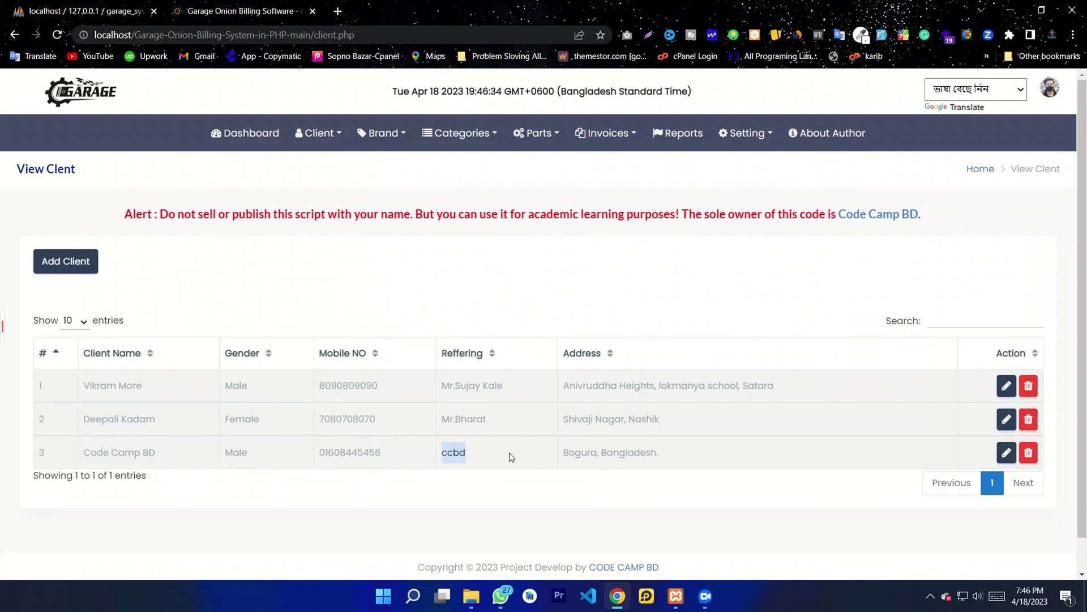
pyautogui.moveTo(701, 451); pyautogui.dragTo(562, 453)
pyautogui.click(587, 474)
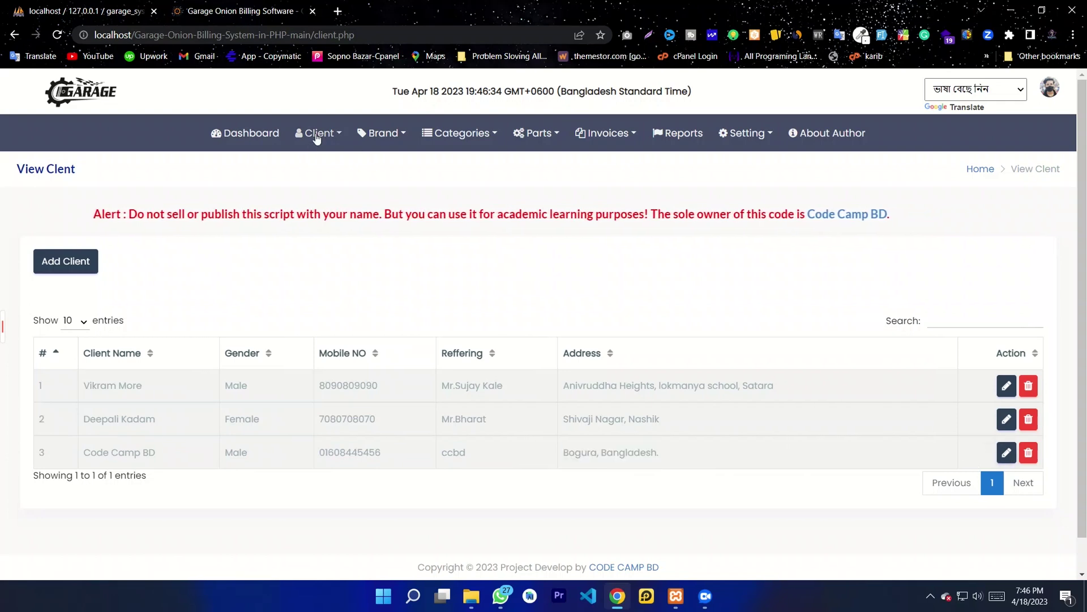
pyautogui.click(246, 136)
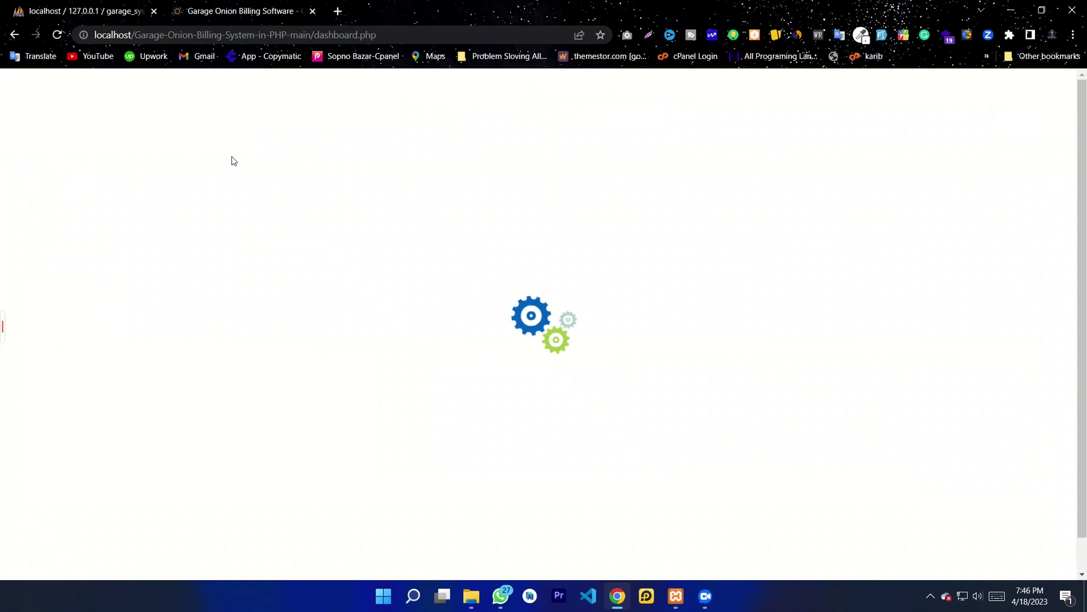
pyautogui.click(313, 136)
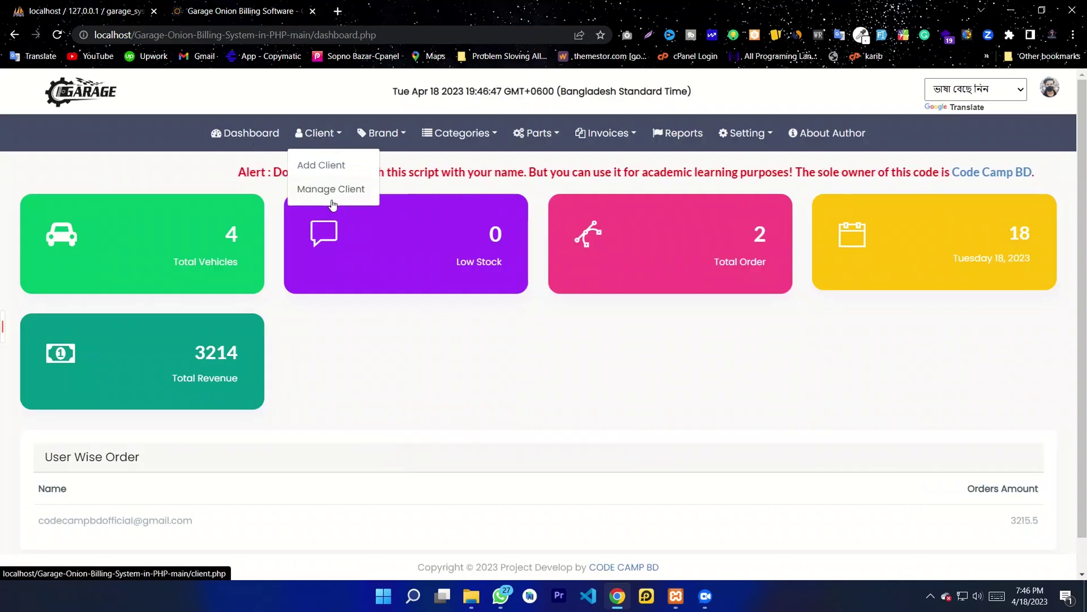
pyautogui.click(315, 191)
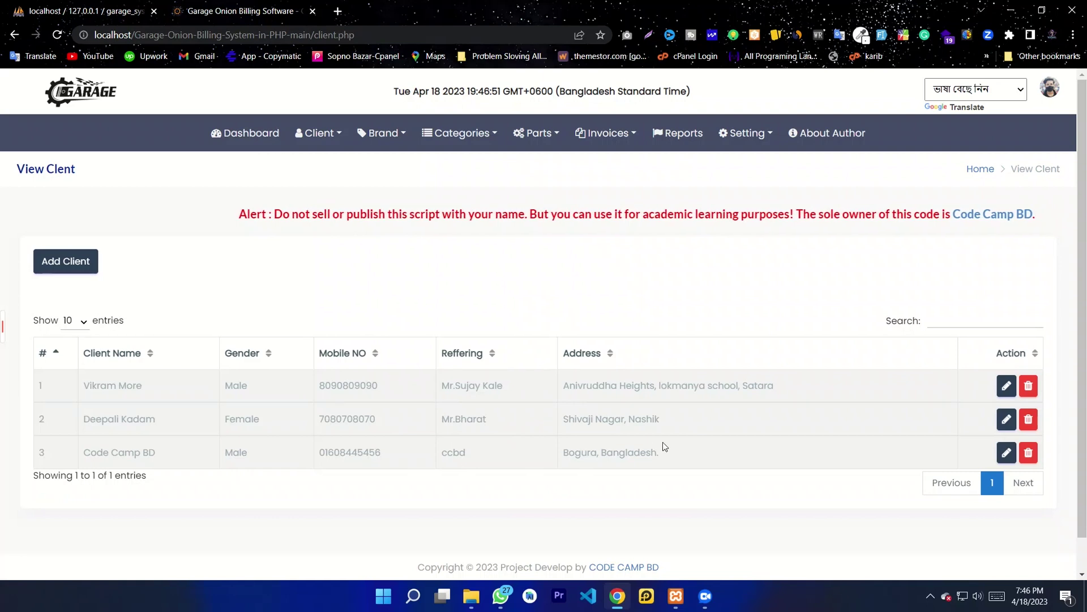
# Step: Append 'ssss' to Code Camp BD's address and update the client record
pyautogui.click(1007, 453)
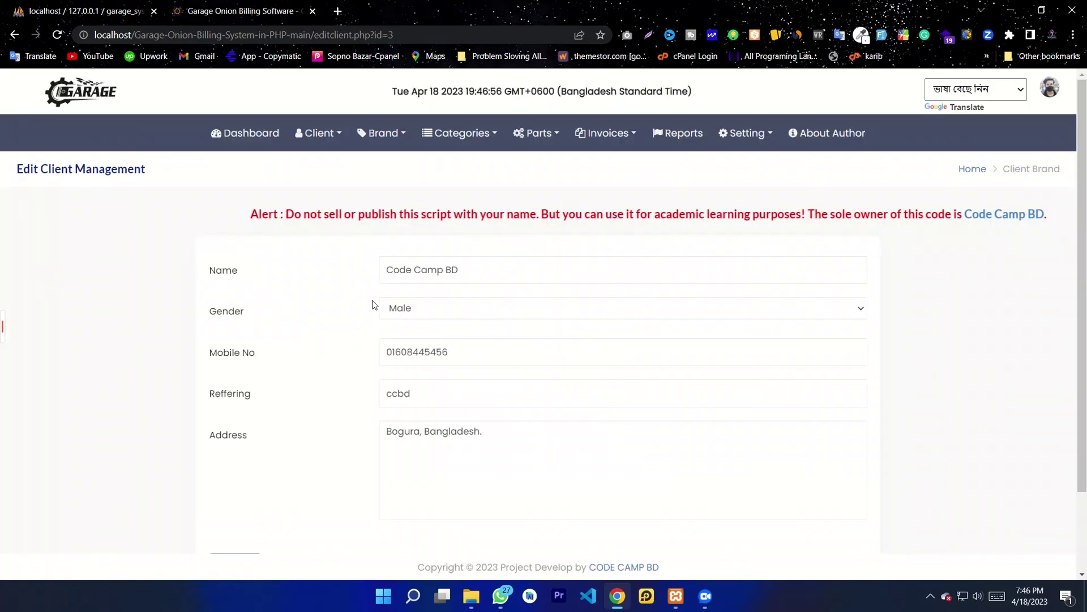
pyautogui.scroll(-2, 468, 340)
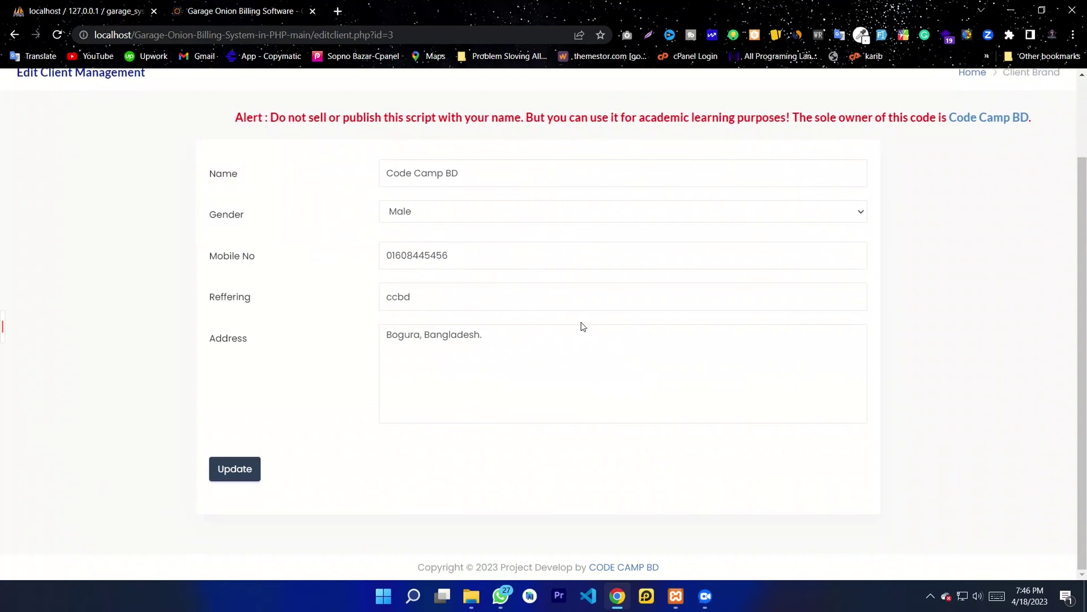
pyautogui.click(526, 341)
pyautogui.write('ssss')
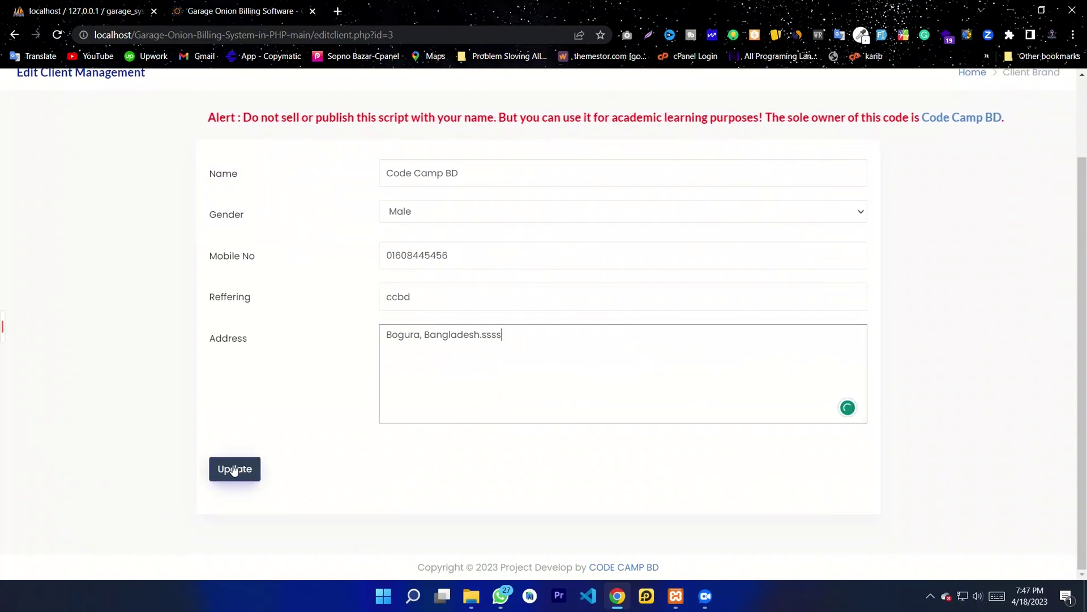
pyautogui.click(231, 469)
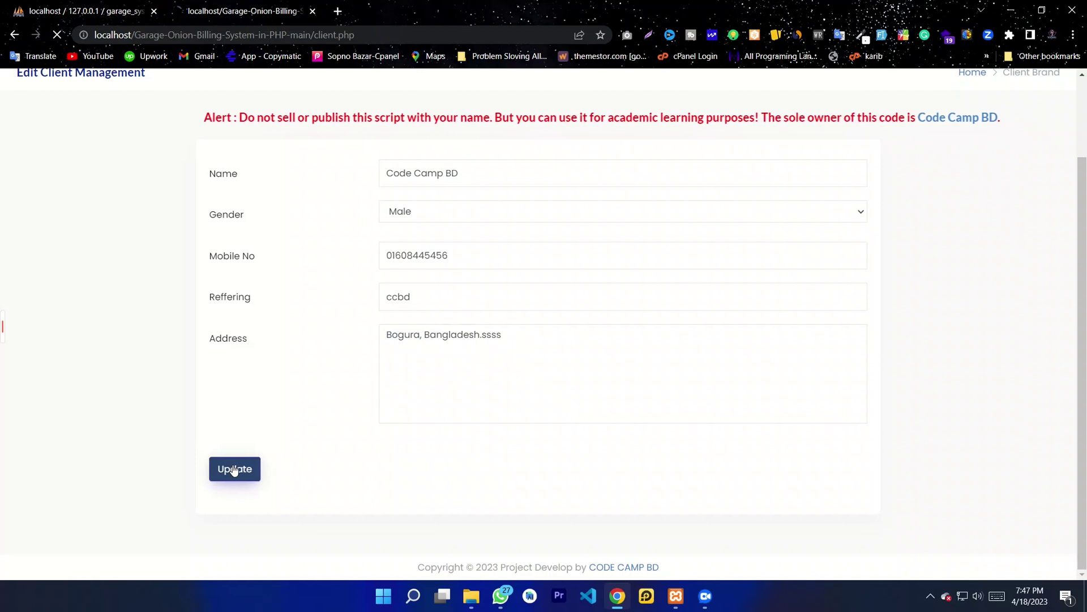
# Step: Delete the two original clients, confirming each, so only Code Camp BD remains
pyautogui.moveTo(679, 453); pyautogui.dragTo(658, 452)
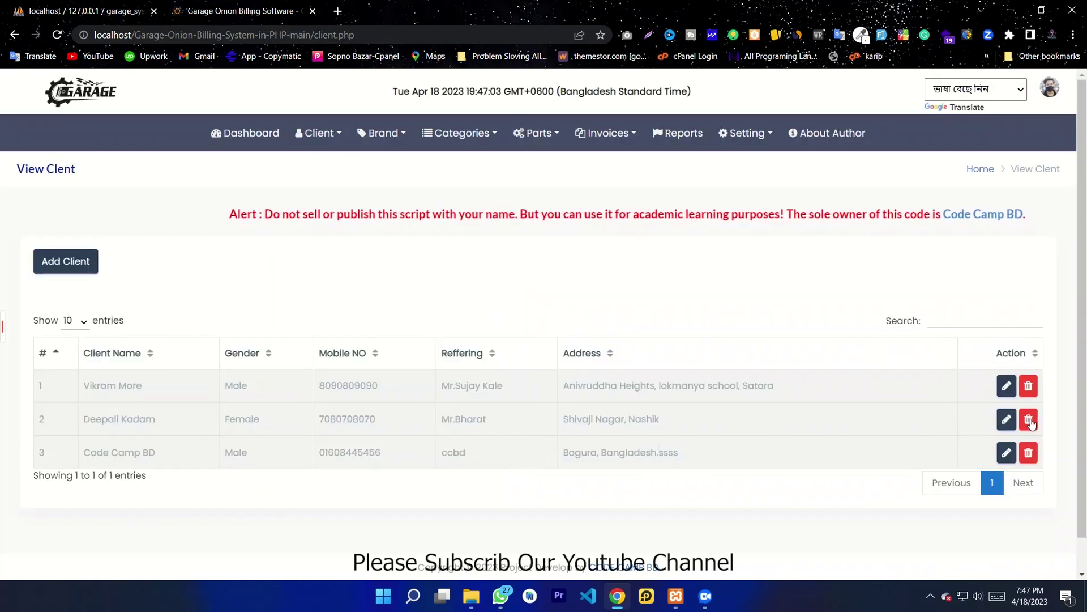
pyautogui.click(1028, 388)
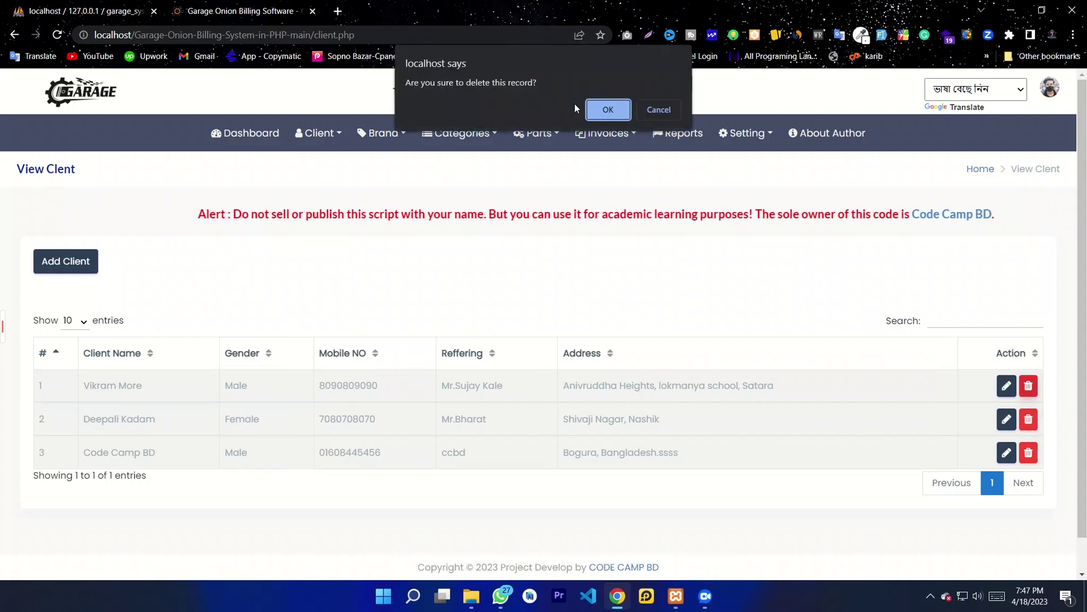
pyautogui.click(609, 110)
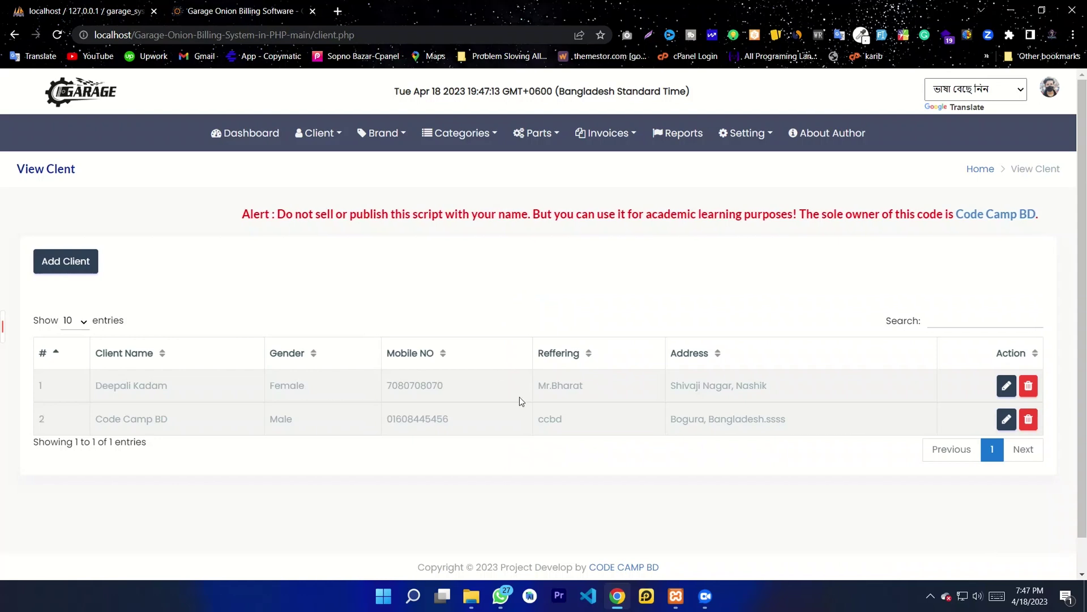
pyautogui.click(1028, 385)
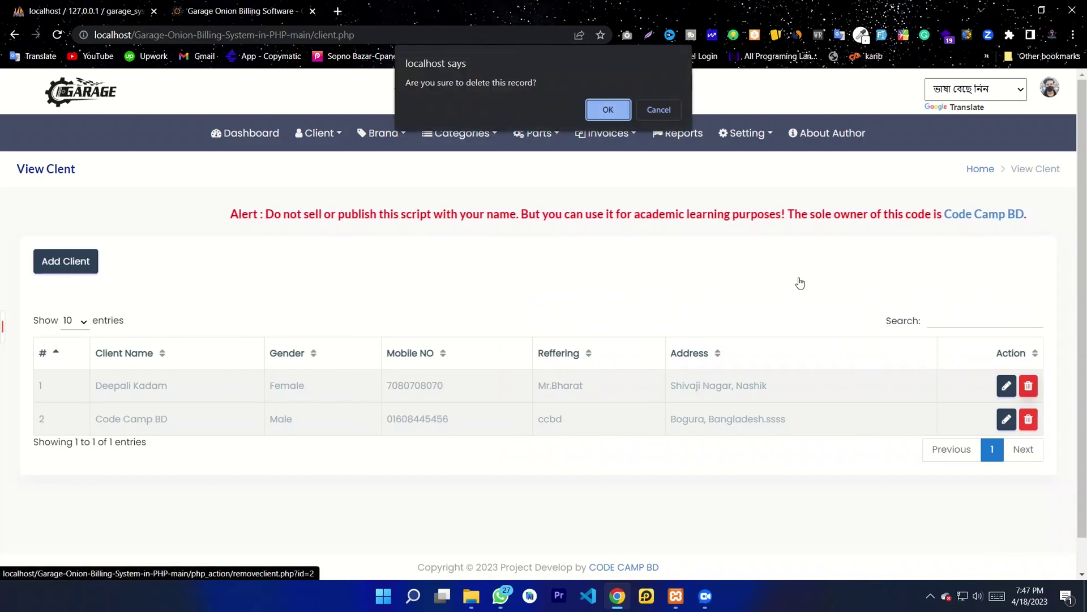
pyautogui.click(609, 110)
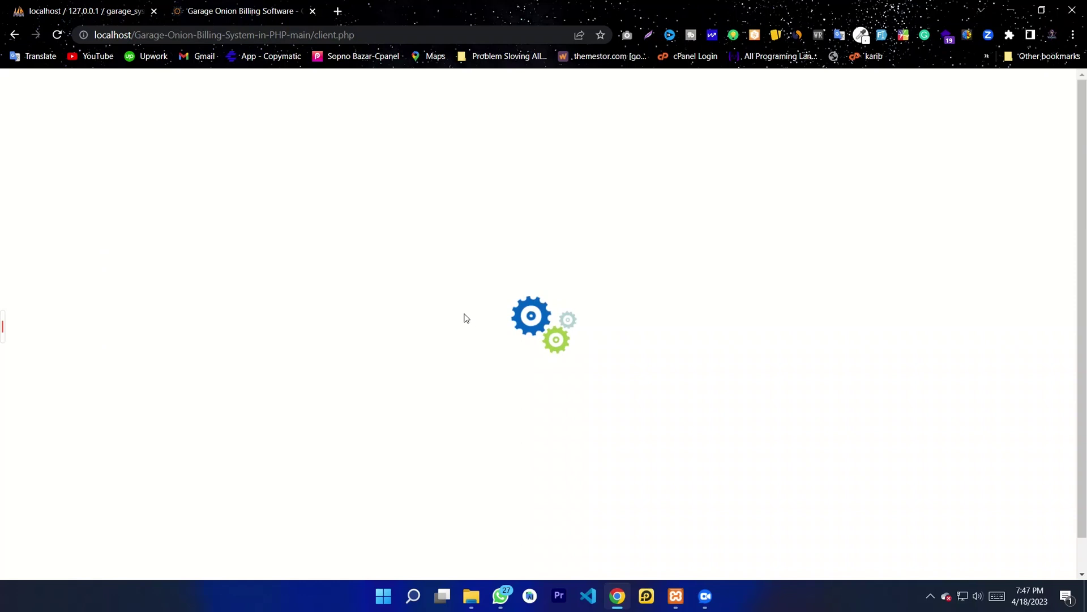
pyautogui.moveTo(795, 392); pyautogui.dragTo(36, 389)
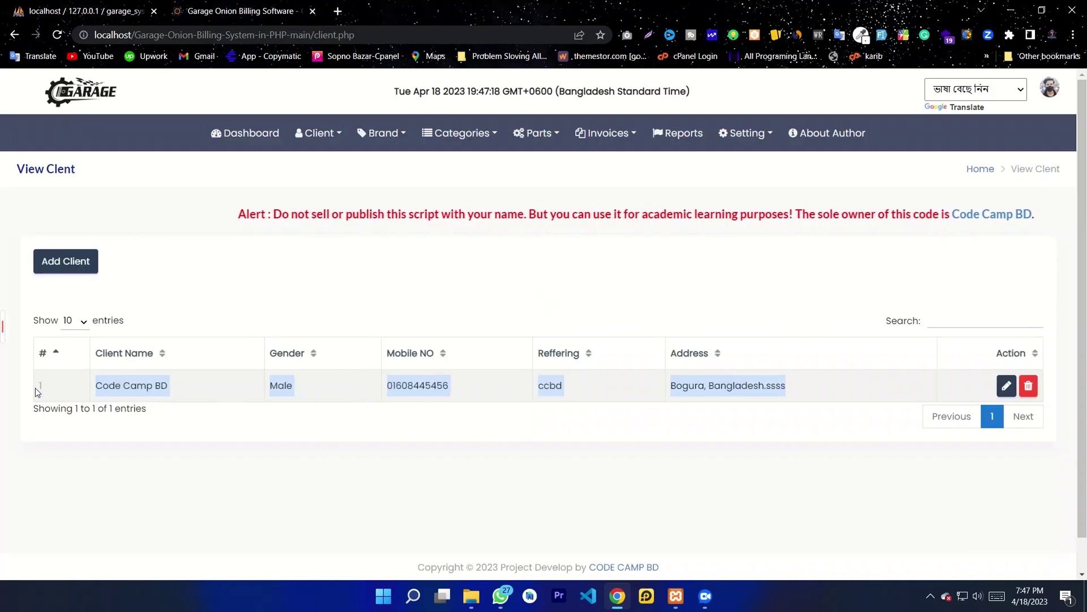
pyautogui.click(405, 381)
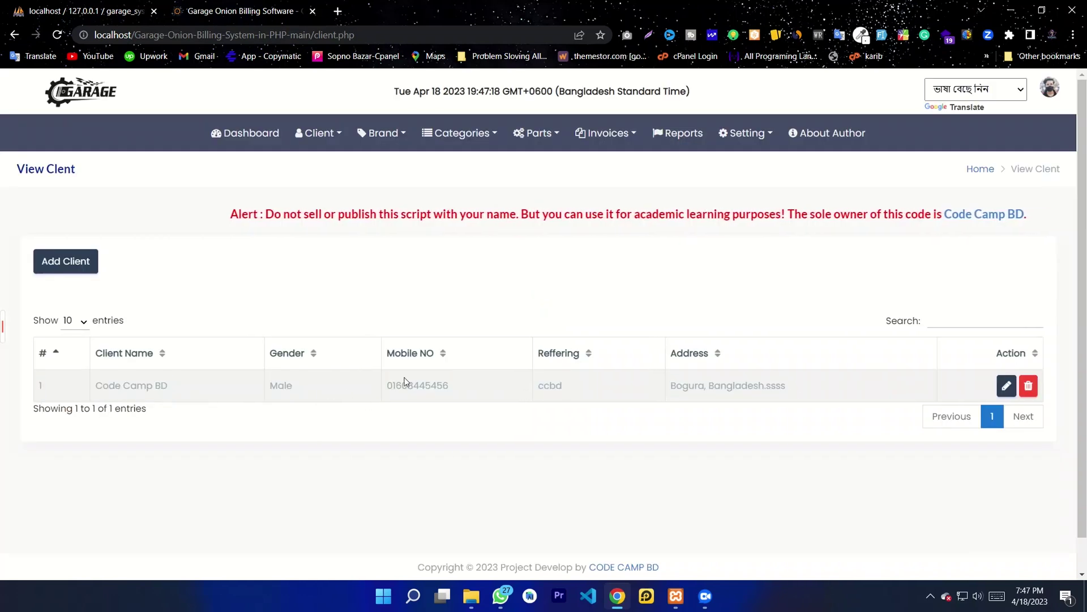
# Step: Add brand Tata with status Available and check it as entry 5 in the brand list
pyautogui.click(383, 139)
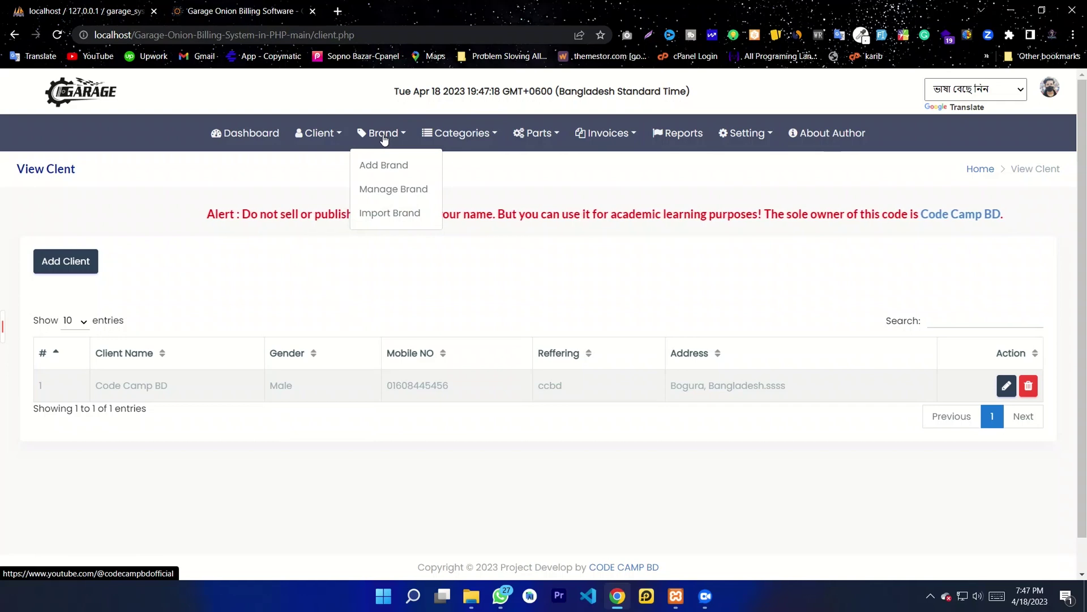
pyautogui.click(384, 169)
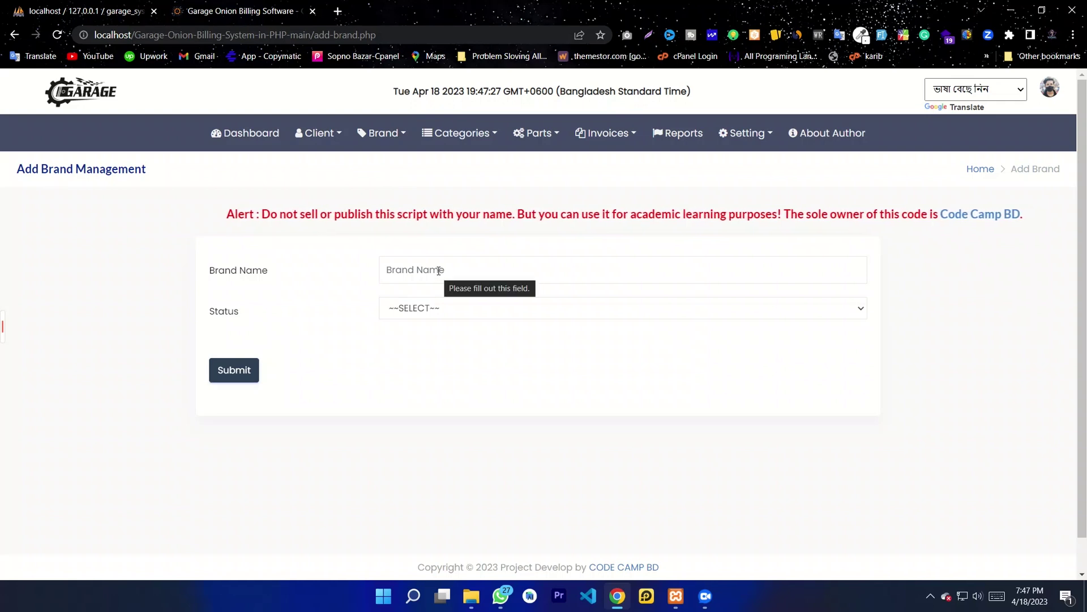
pyautogui.click(438, 270)
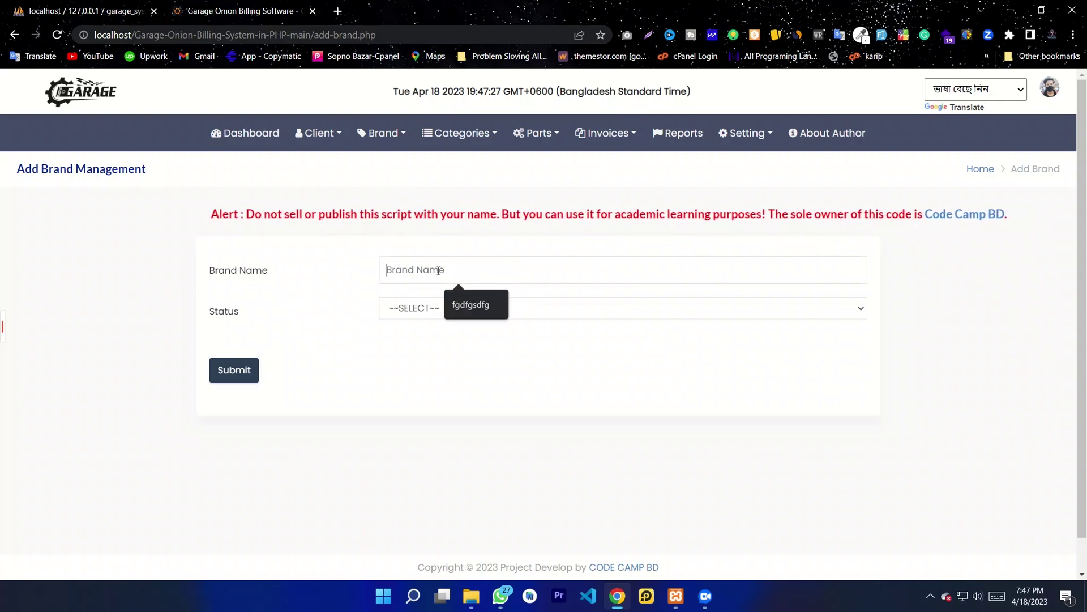
pyautogui.write('Tata')
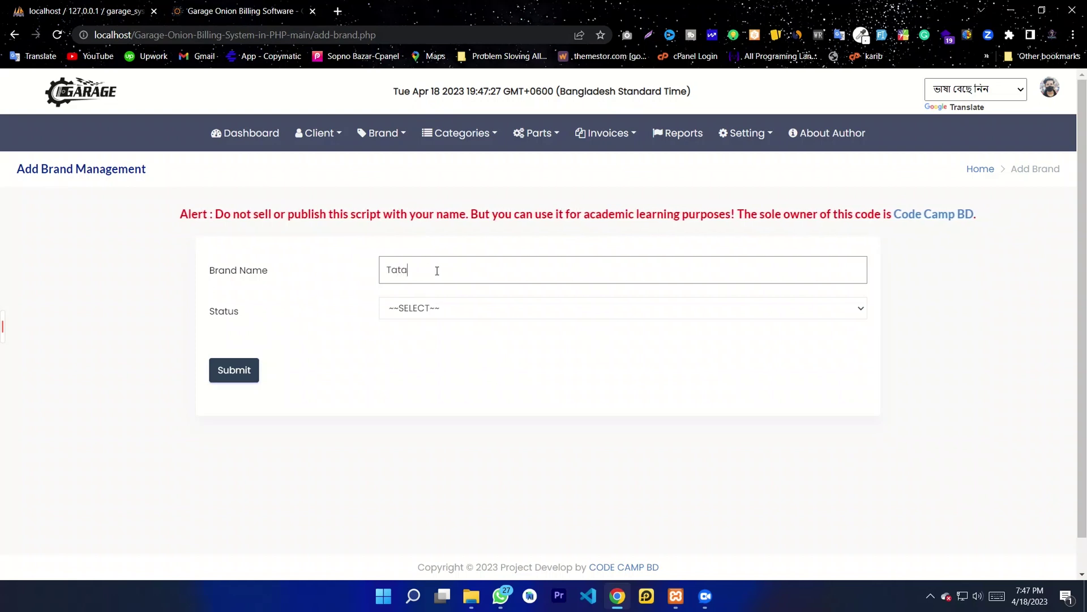
pyautogui.click(434, 311)
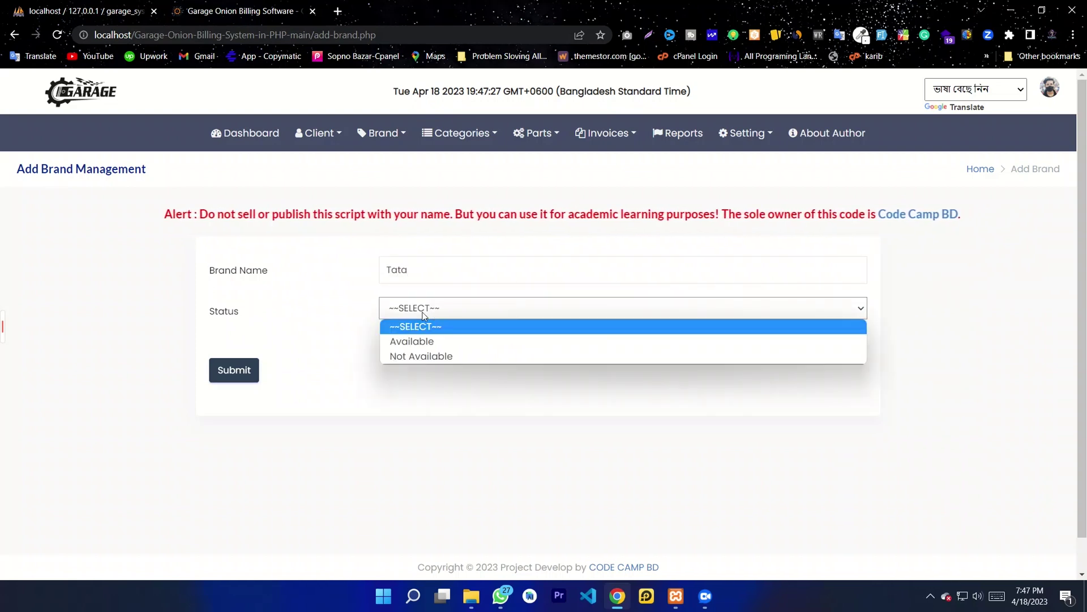
pyautogui.click(410, 341)
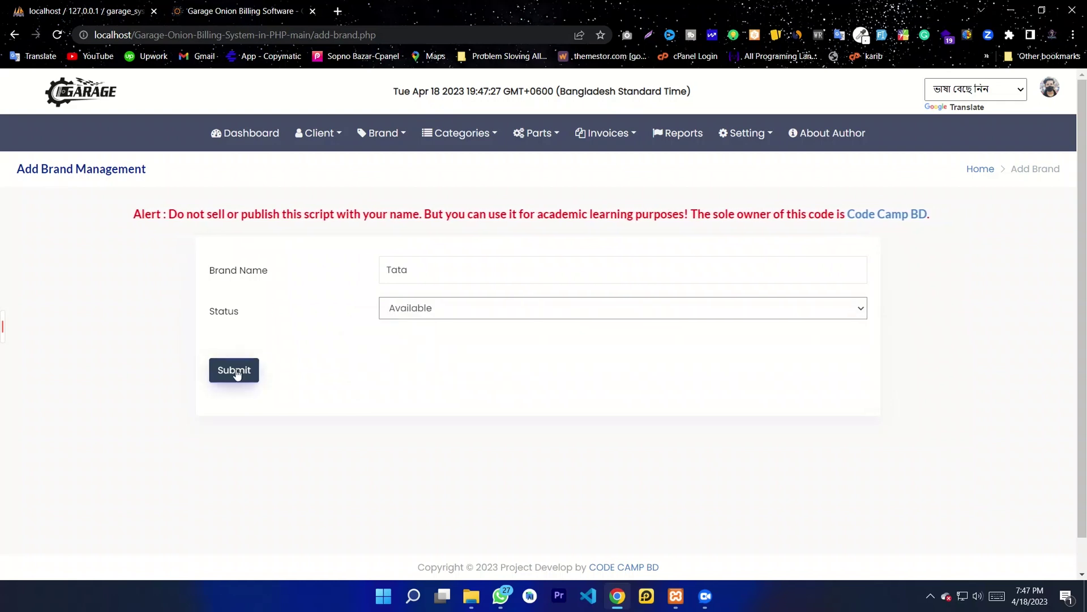
pyautogui.click(236, 371)
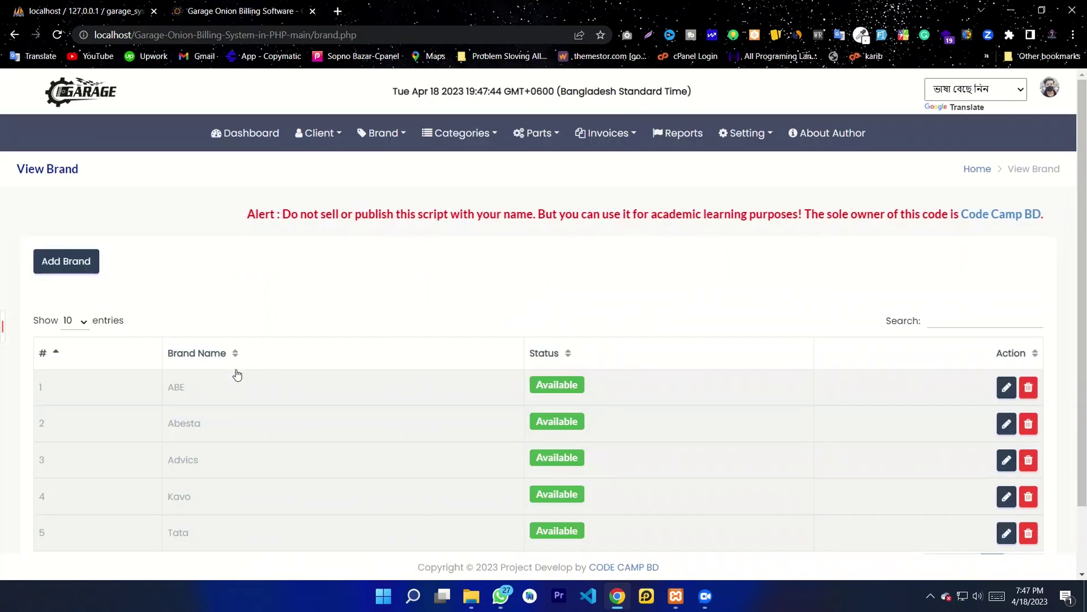
pyautogui.scroll(-1, 238, 375)
pyautogui.scroll(1, 242, 389)
pyautogui.scroll(-1, 347, 490)
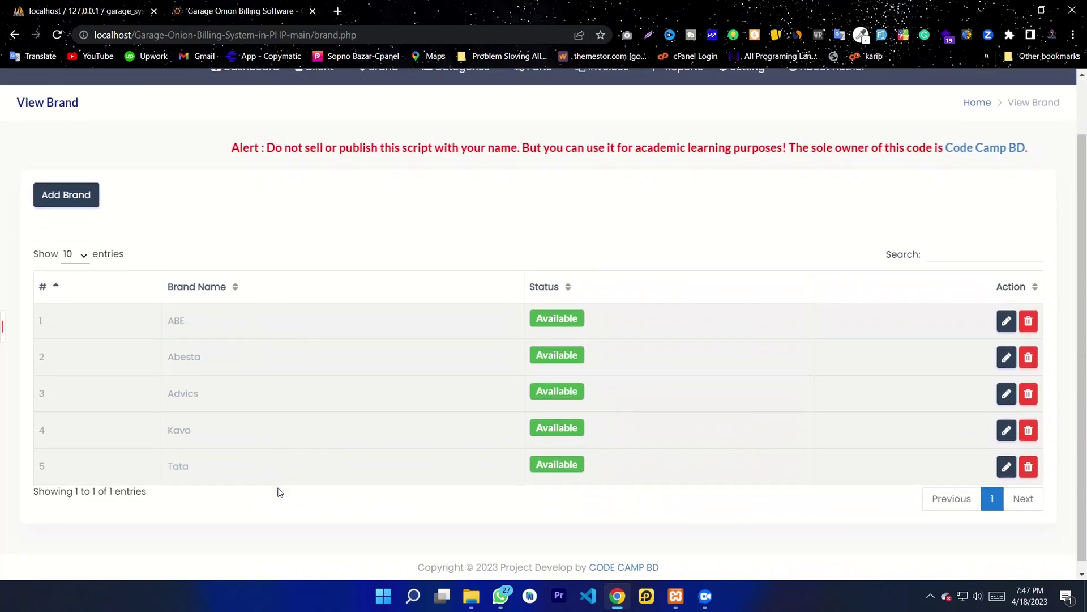
pyautogui.scroll(1, 279, 493)
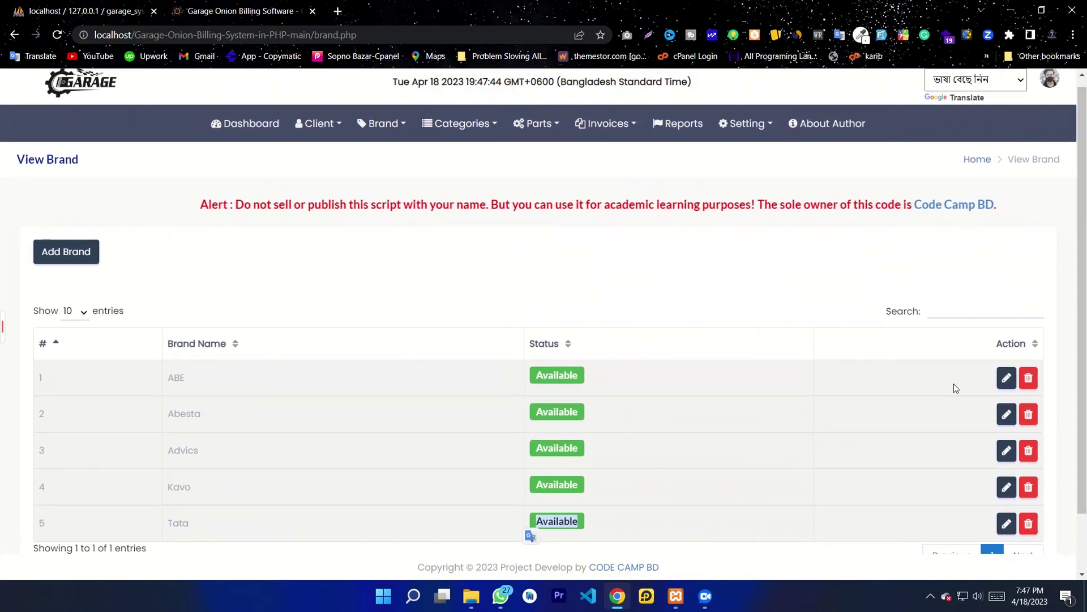
# Step: Change brand ABE's status to Not Available and update it
pyautogui.click(1007, 378)
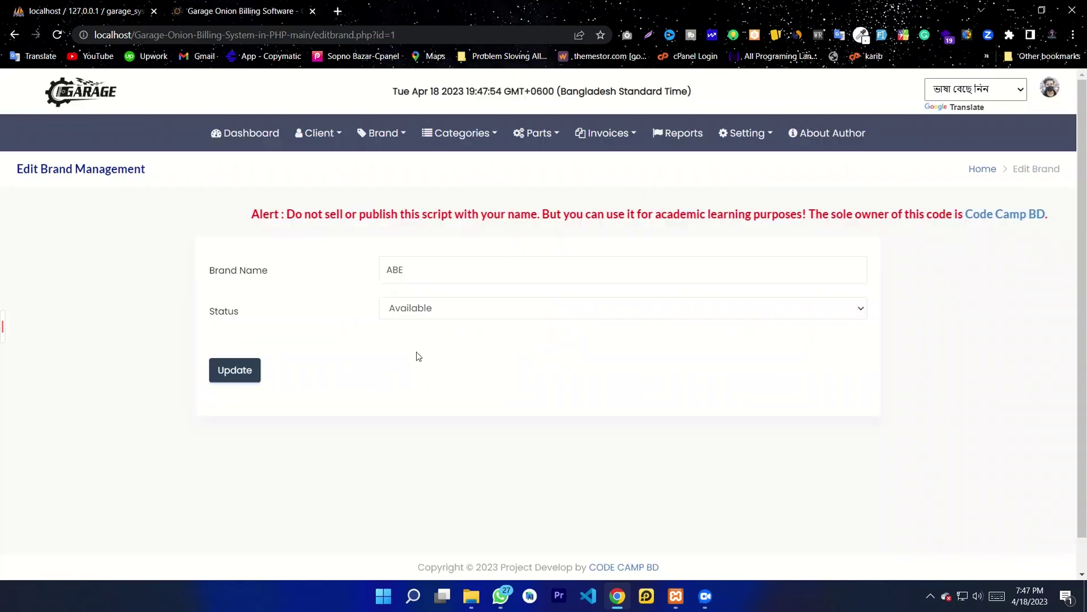
pyautogui.click(456, 309)
pyautogui.click(428, 342)
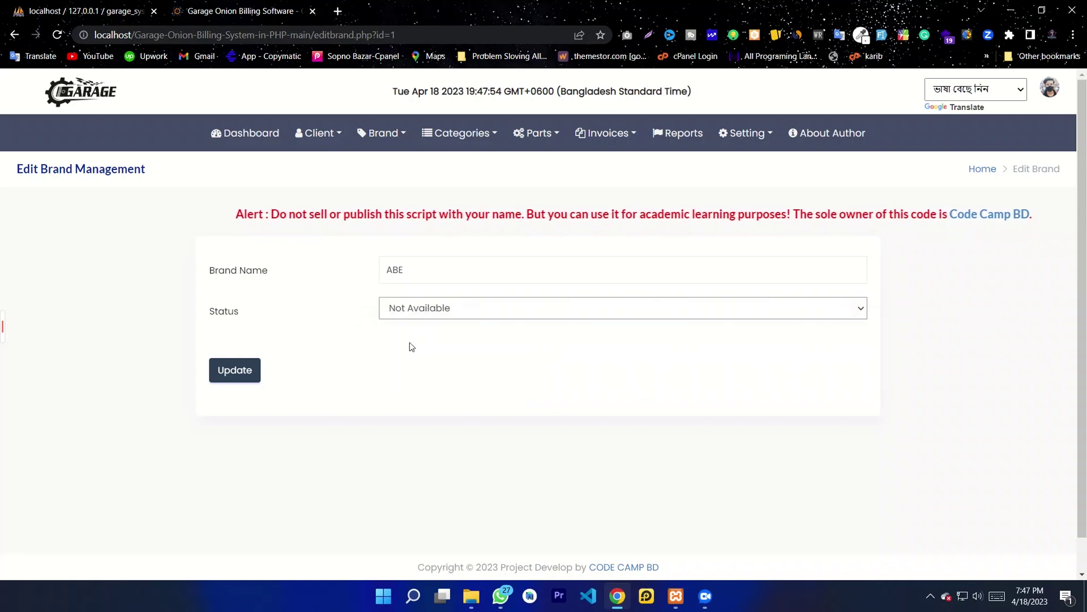
pyautogui.click(237, 371)
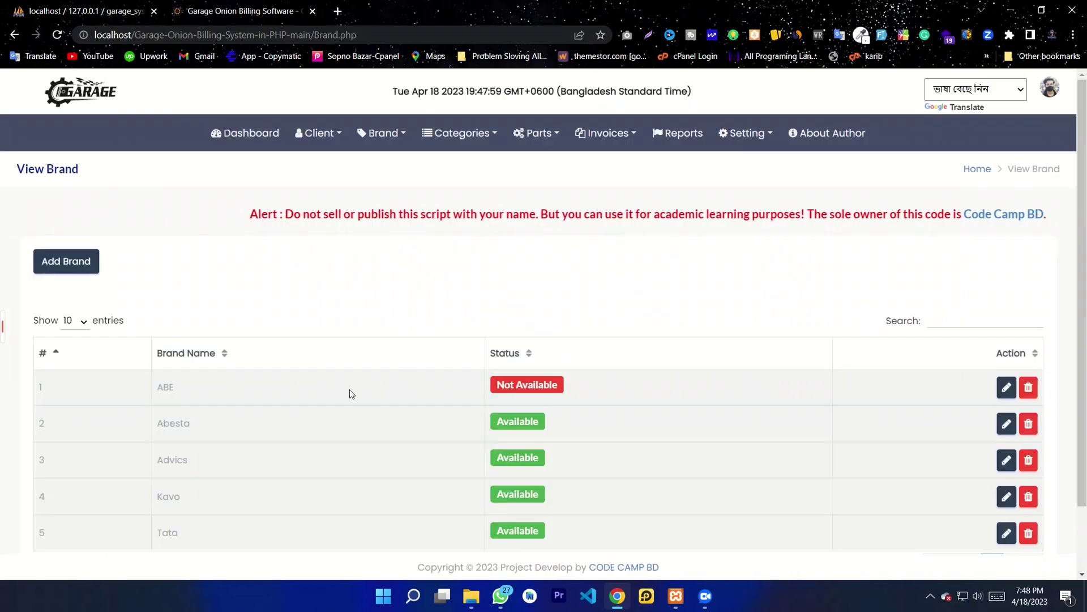
# Step: Delete brand Abesta, then go to the Import Brand page
pyautogui.scroll(-2, 349, 389)
pyautogui.moveTo(562, 308); pyautogui.dragTo(496, 308)
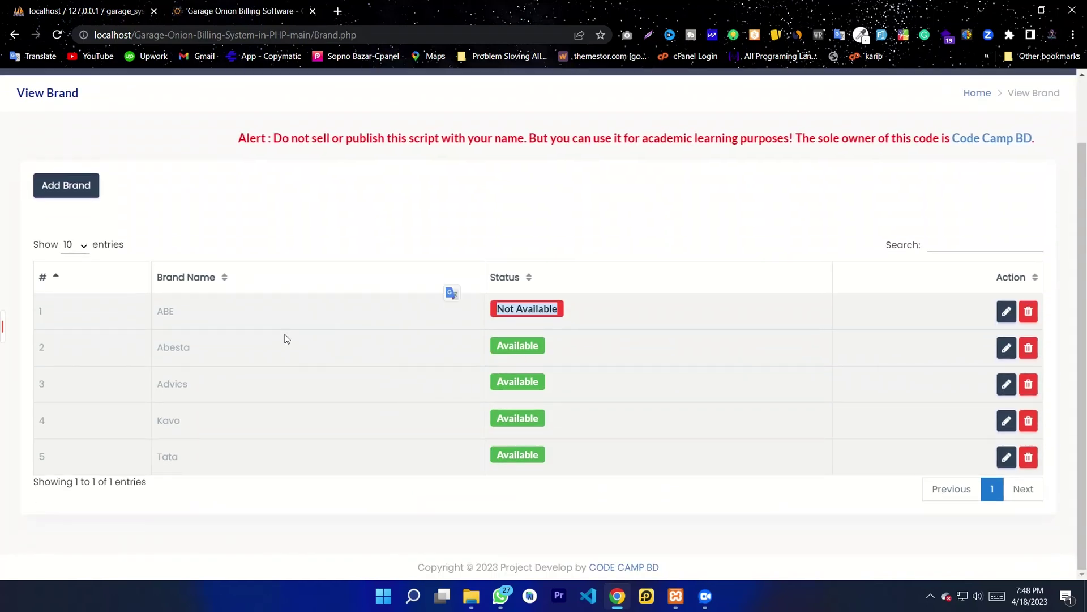
pyautogui.click(1029, 349)
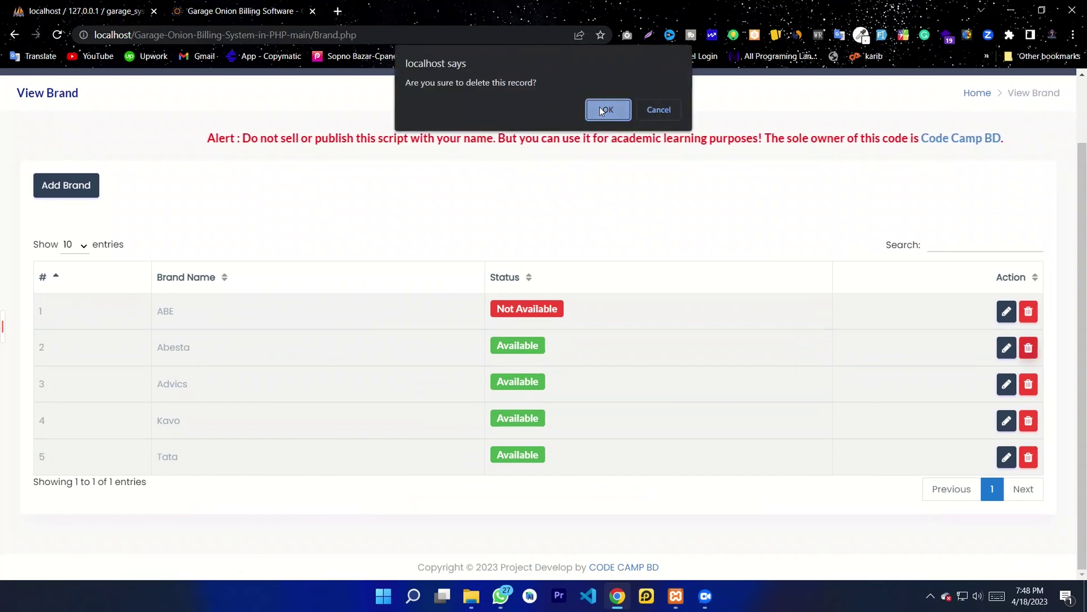
pyautogui.click(602, 107)
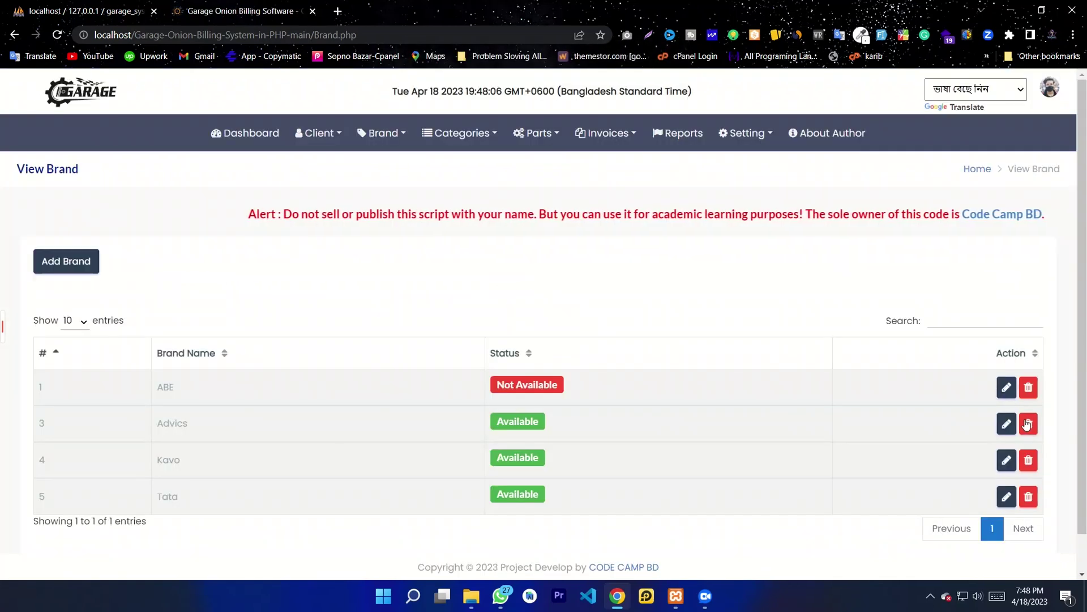
pyautogui.click(381, 133)
pyautogui.click(387, 214)
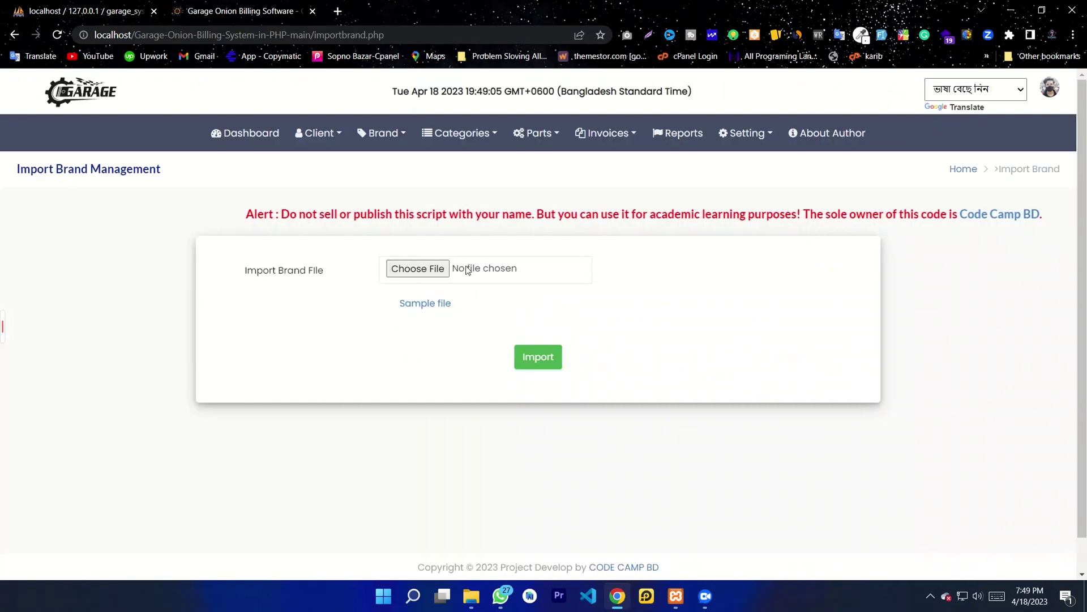
# Step: Download the sample brand.xlsx file without choosing any file to import
pyautogui.click(440, 275)
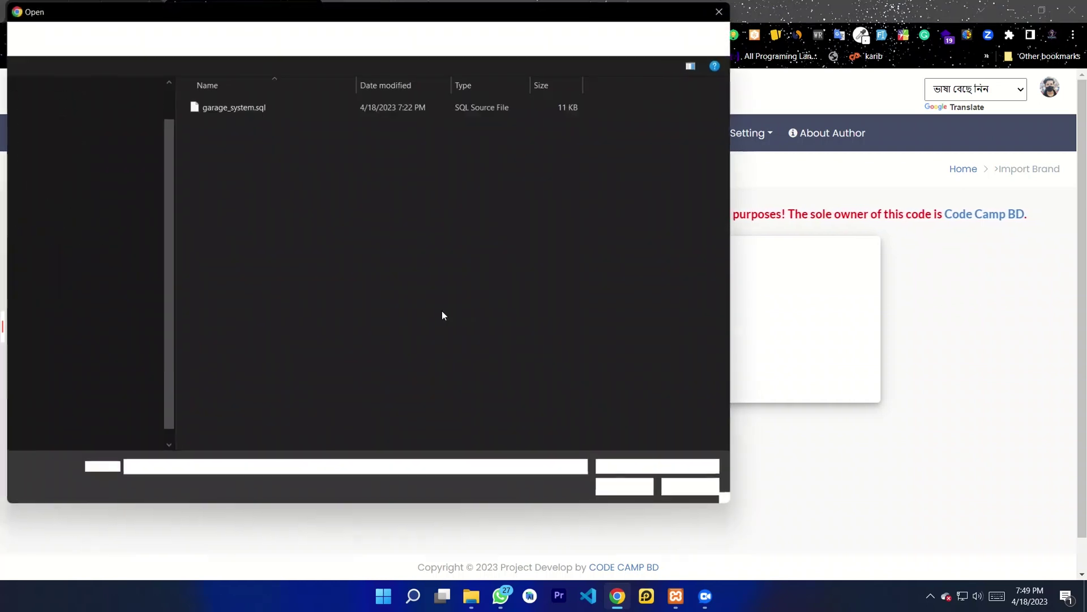
pyautogui.click(720, 10)
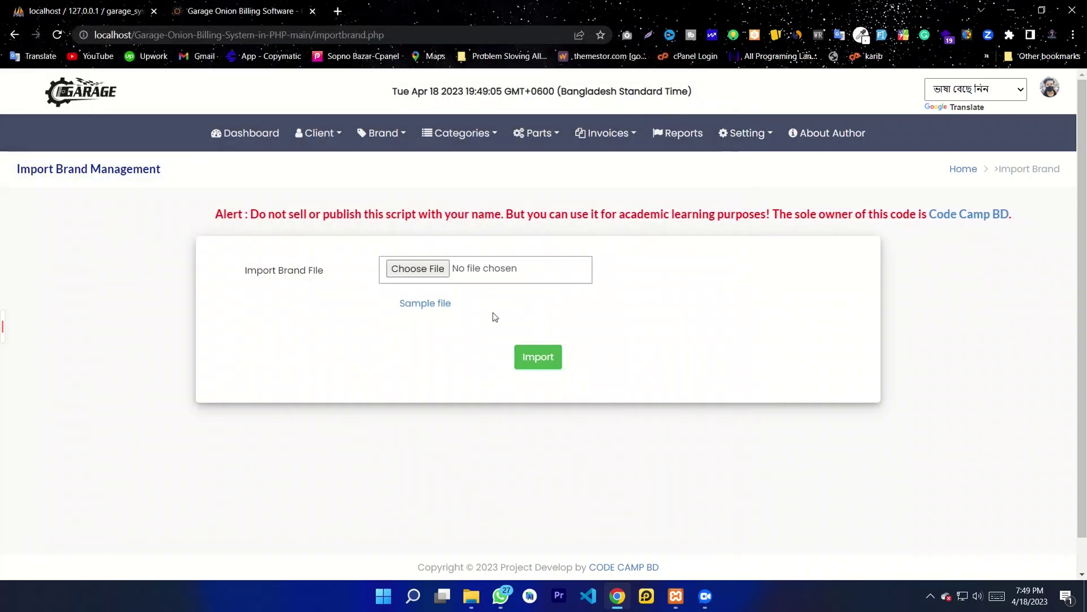
pyautogui.click(425, 310)
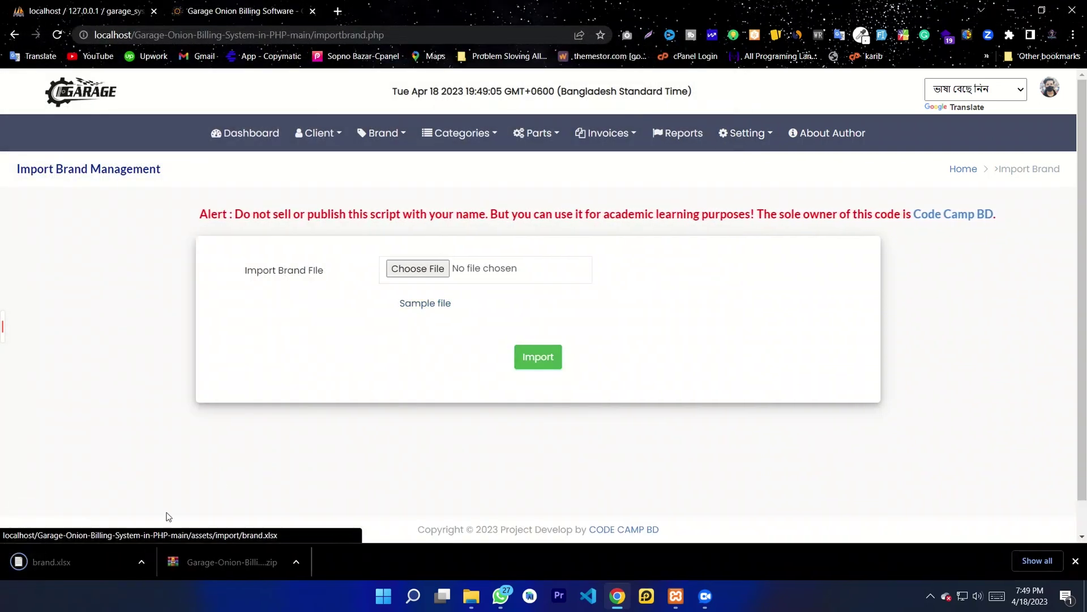
pyautogui.click(431, 268)
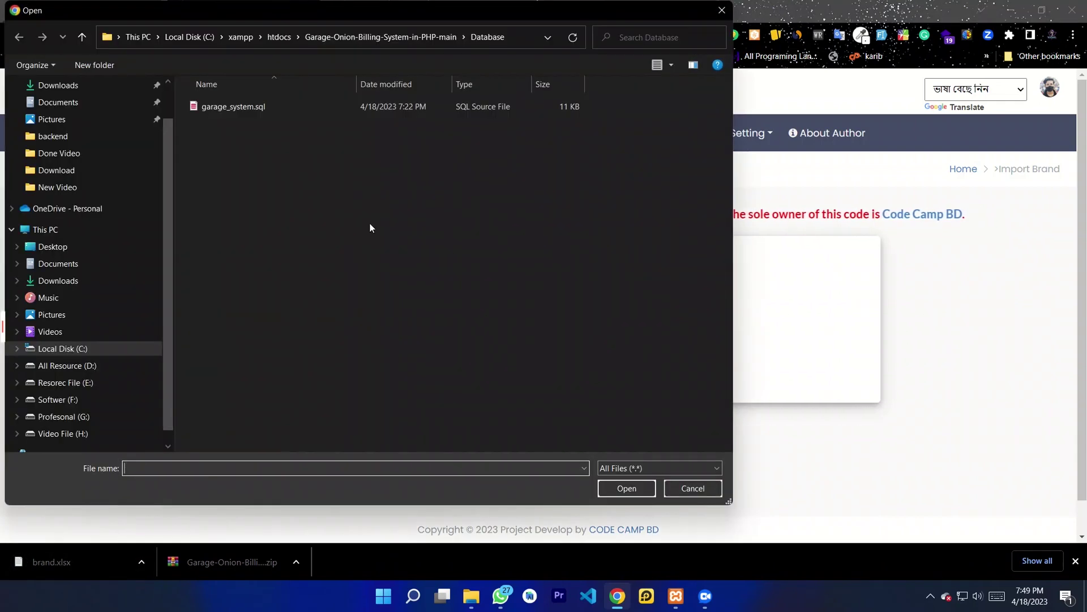
pyautogui.click(721, 8)
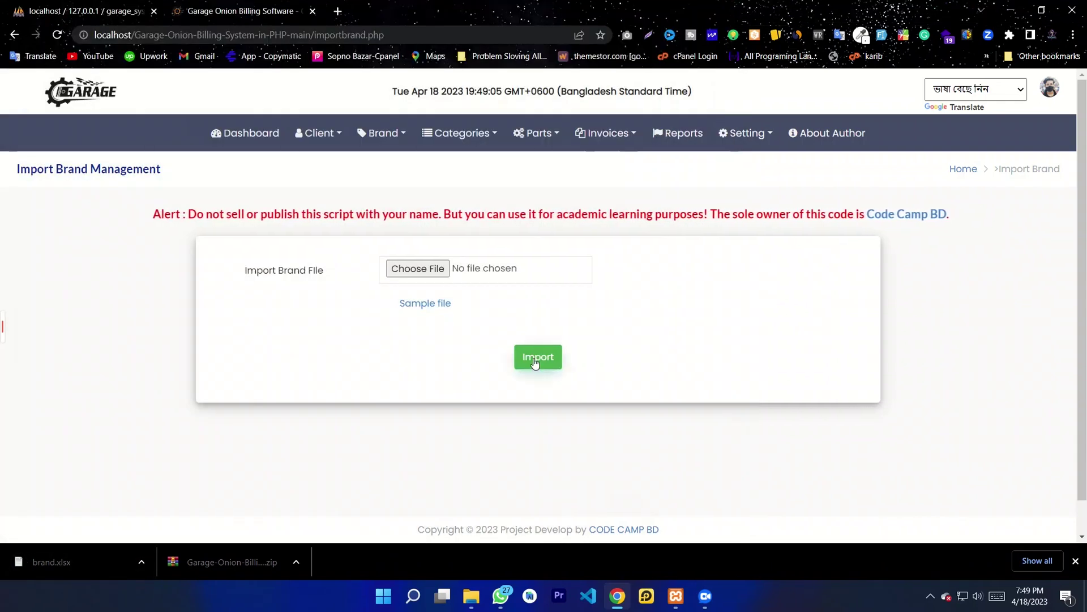
# Step: Try the category name 'AAbbcc' in Add Category, then view the Manage Categories list
pyautogui.click(455, 134)
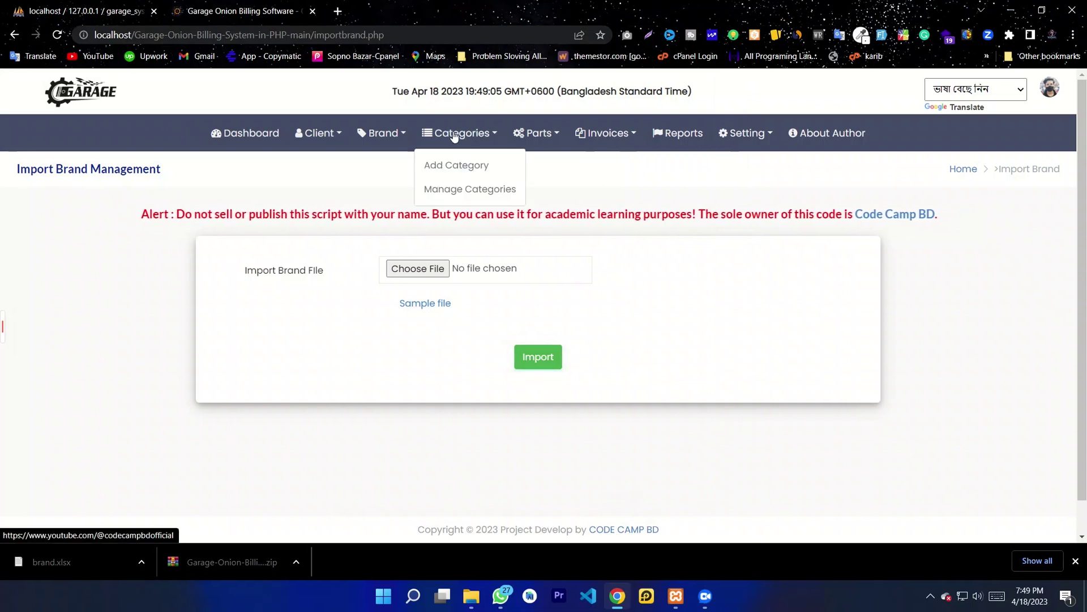
pyautogui.click(457, 166)
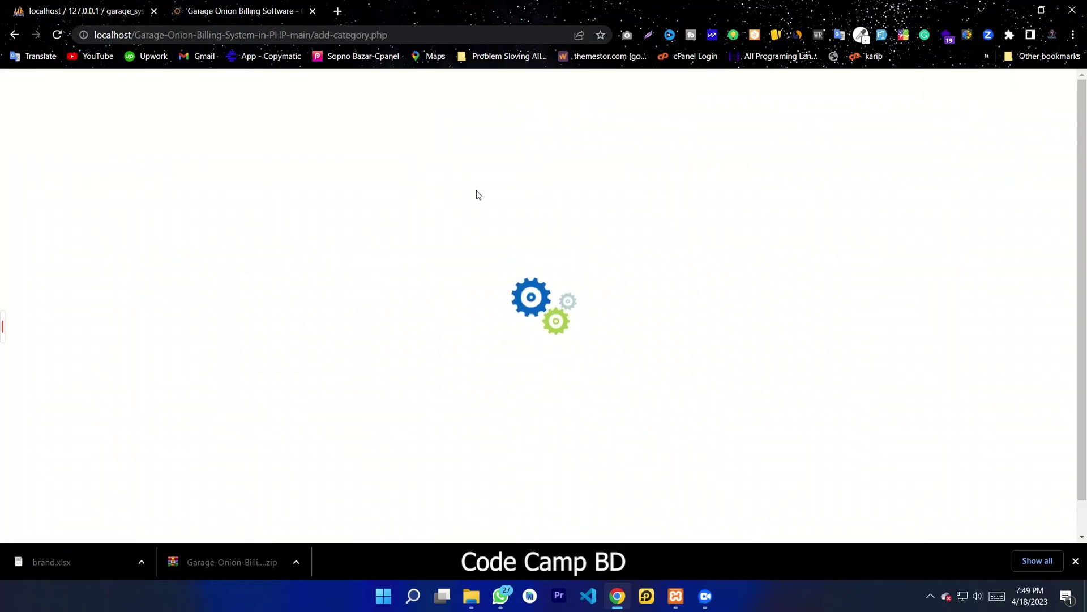
pyautogui.click(459, 269)
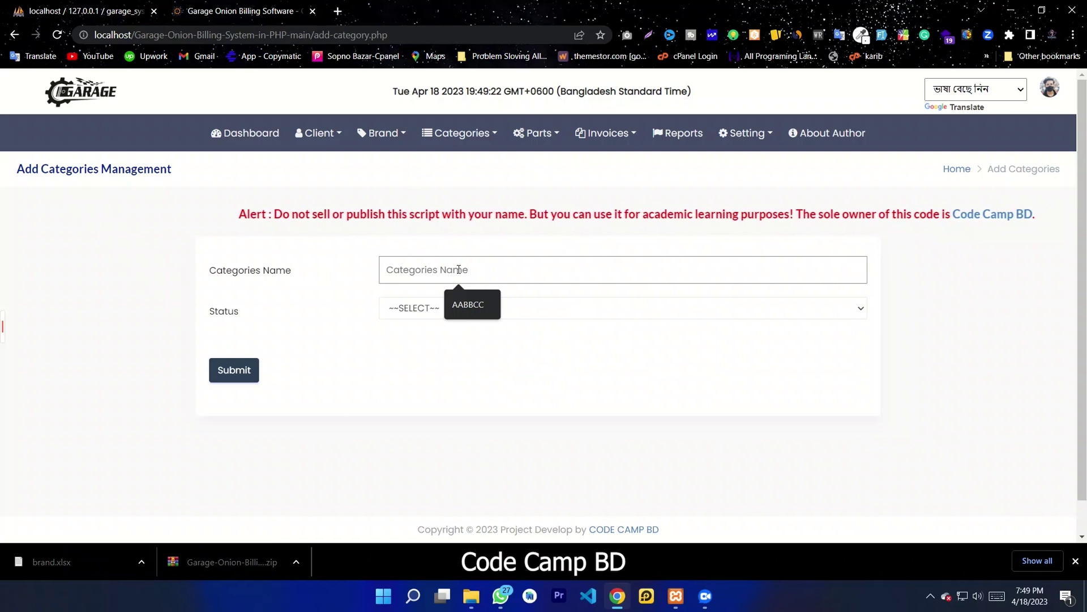
pyautogui.write('A')
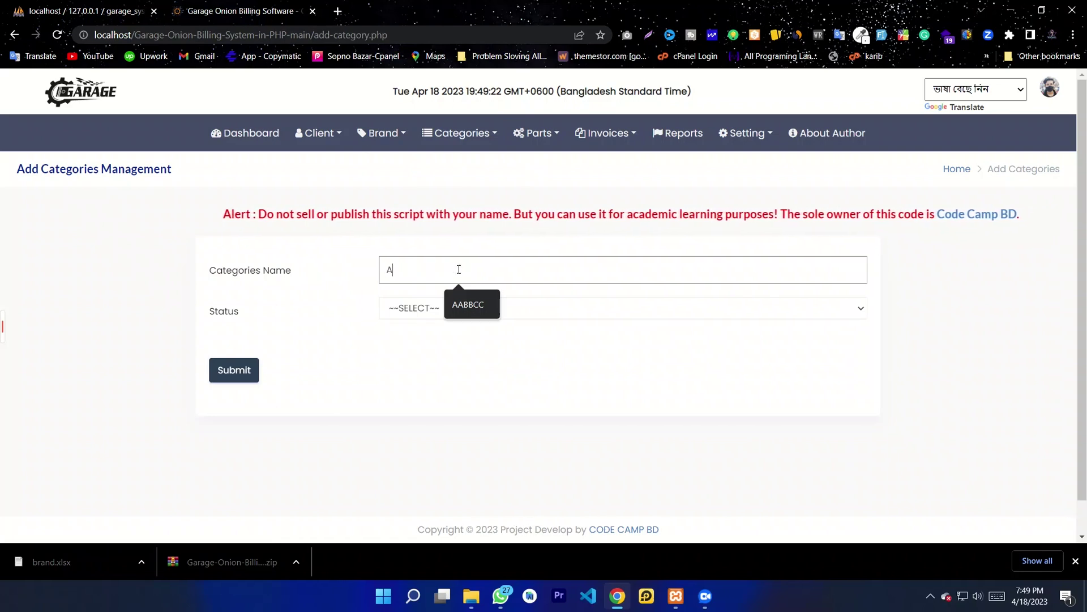
pyautogui.write('Abbcc')
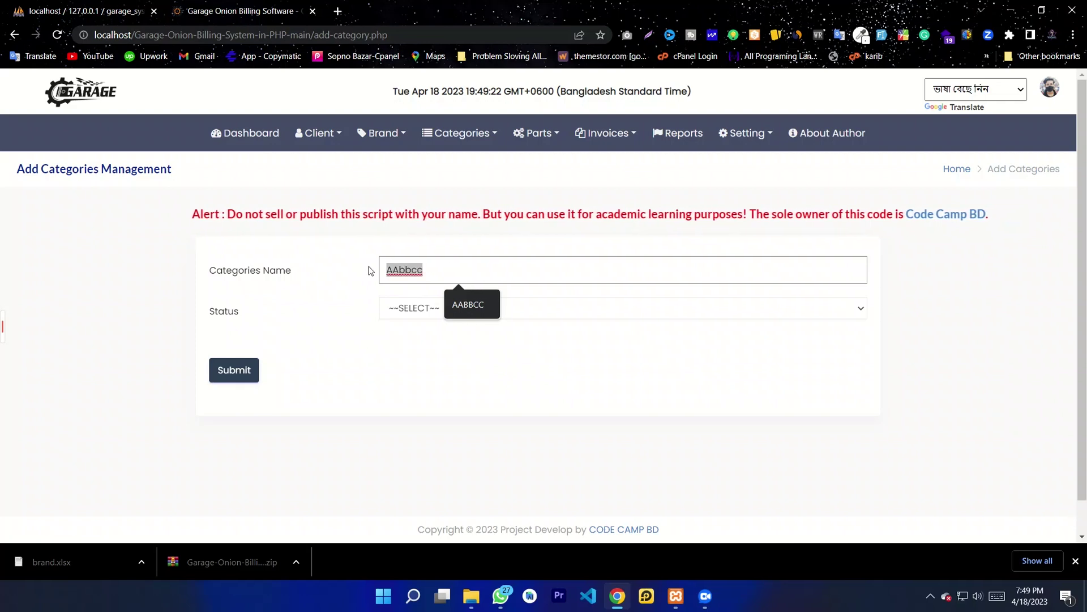
pyautogui.press('BackSpace')
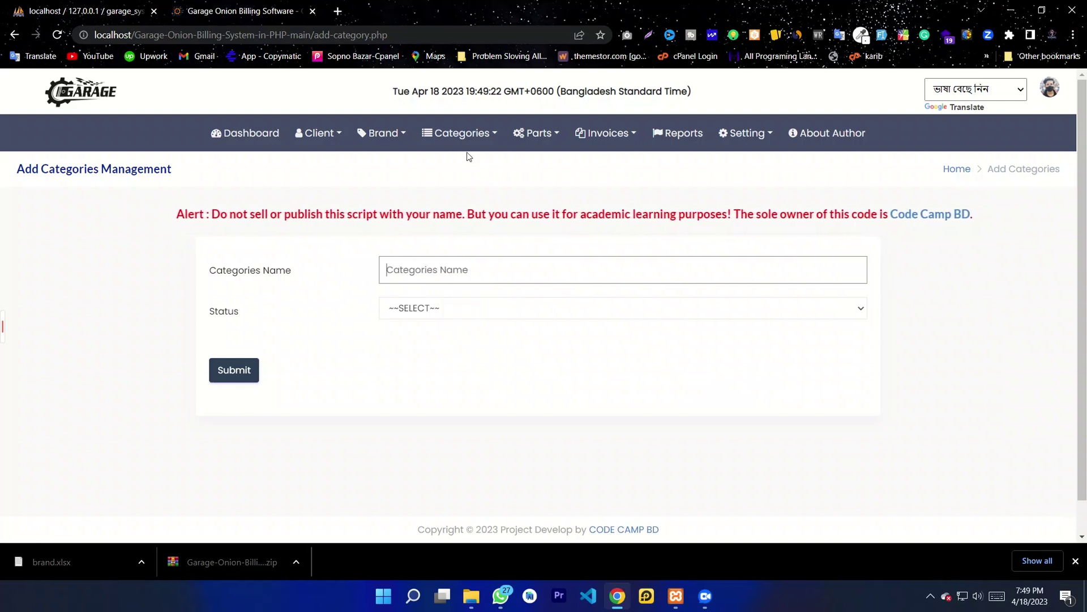
pyautogui.moveTo(466, 151)
pyautogui.click(471, 187)
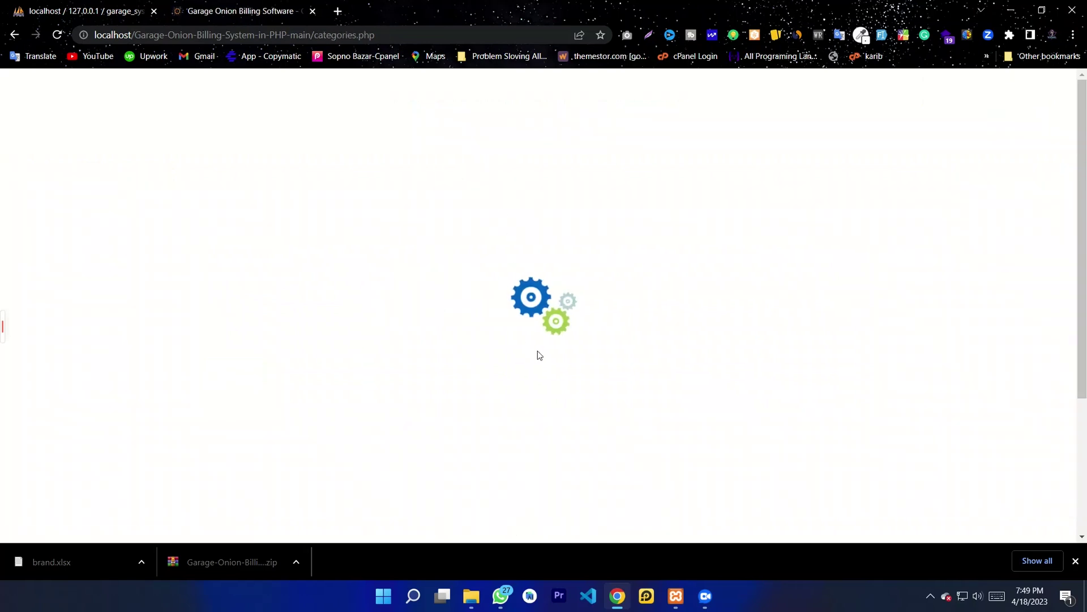
pyautogui.scroll(-1, 532, 357)
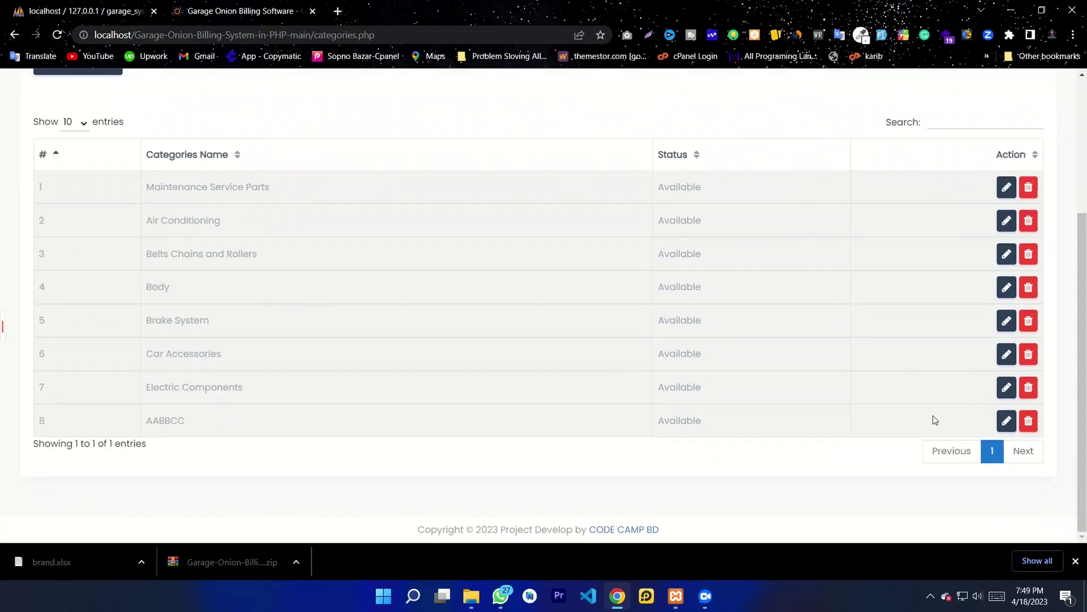
# Step: Delete the AABBCC category from the categories list
pyautogui.click(1028, 420)
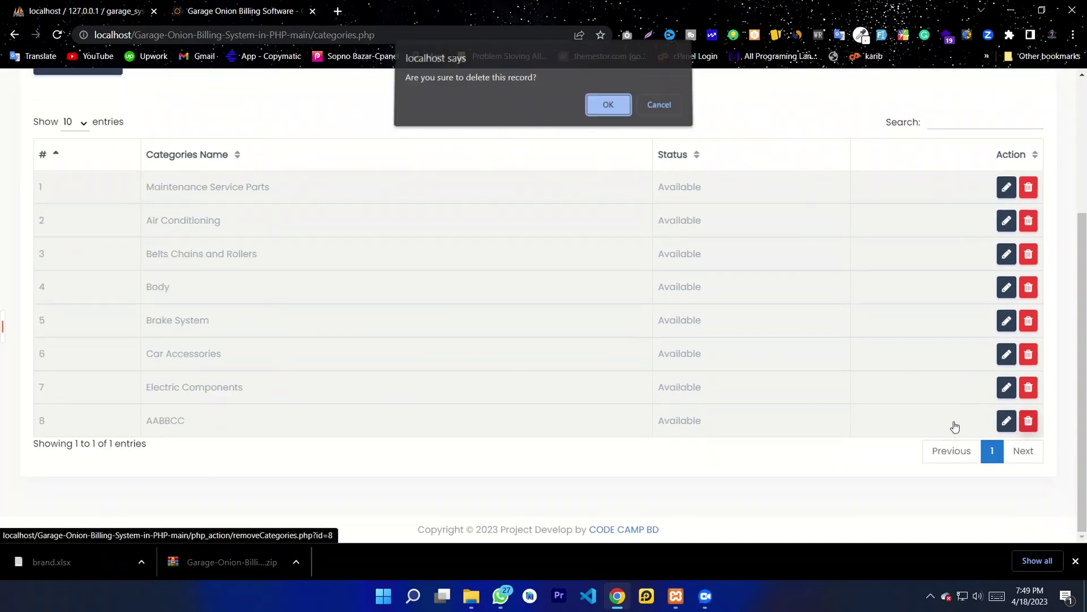
pyautogui.click(607, 111)
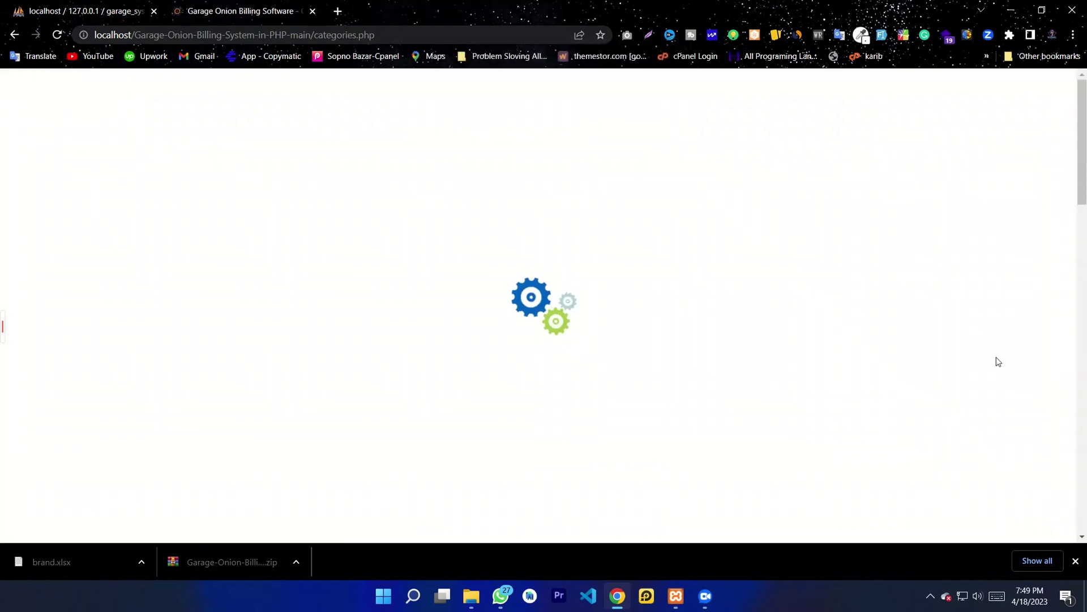
pyautogui.scroll(-1, 594, 365)
pyautogui.scroll(-1, 636, 383)
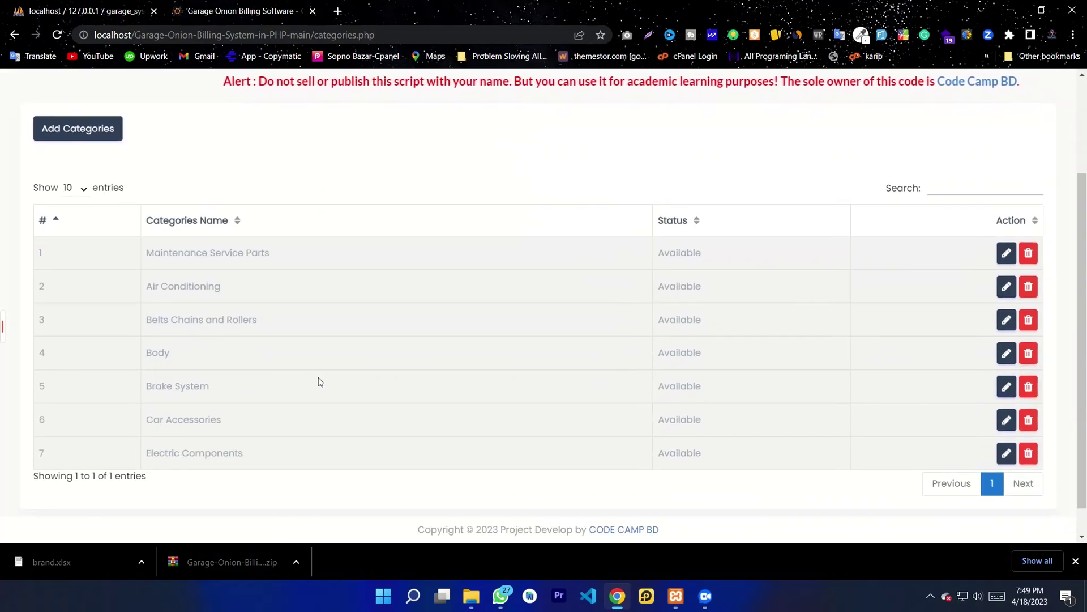
pyautogui.scroll(2, 347, 374)
# Step: Add a new category 'Body Parts' with status Available
pyautogui.click(462, 133)
pyautogui.click(461, 165)
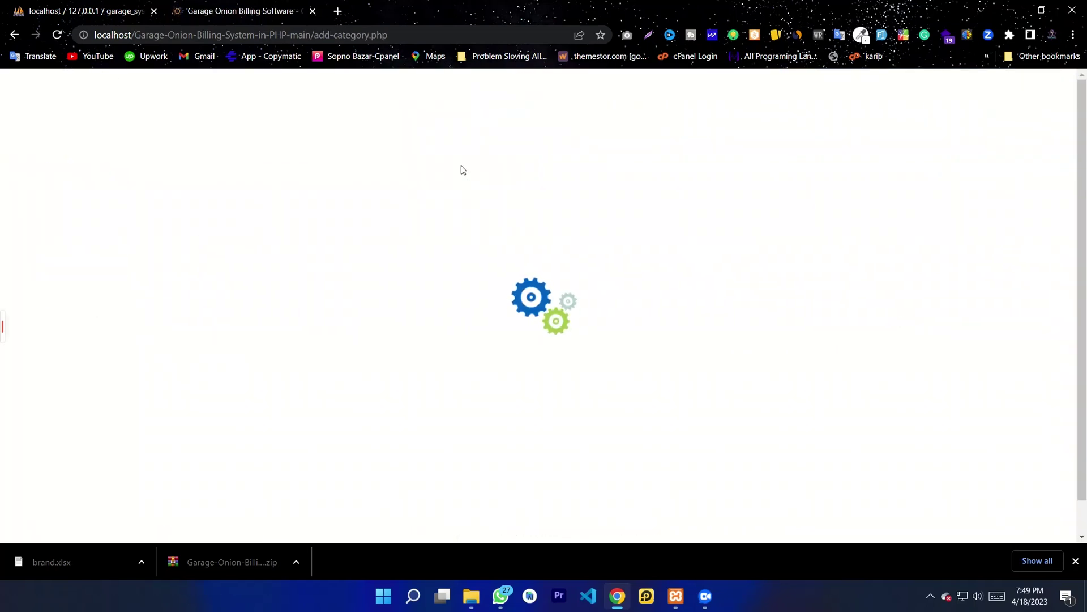
pyautogui.click(453, 270)
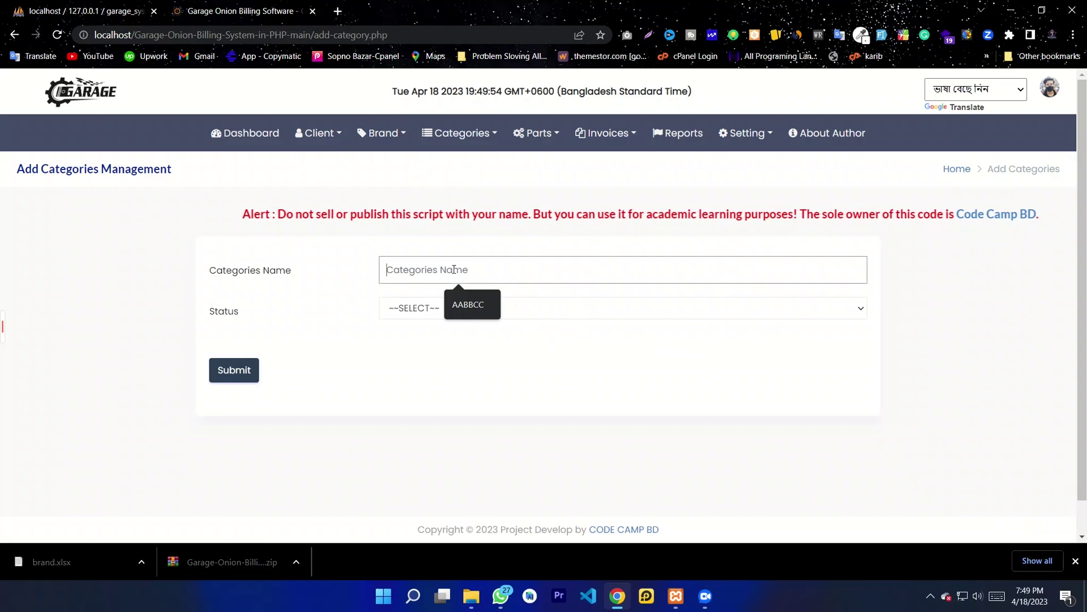
pyautogui.click(418, 270)
pyautogui.click(418, 270)
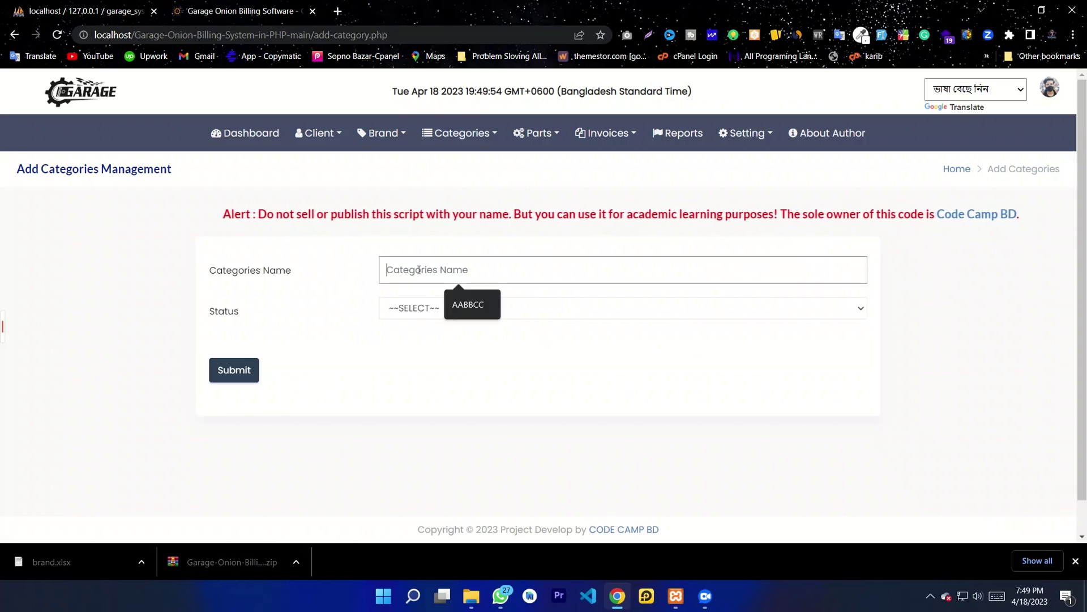
pyautogui.write('Bod')
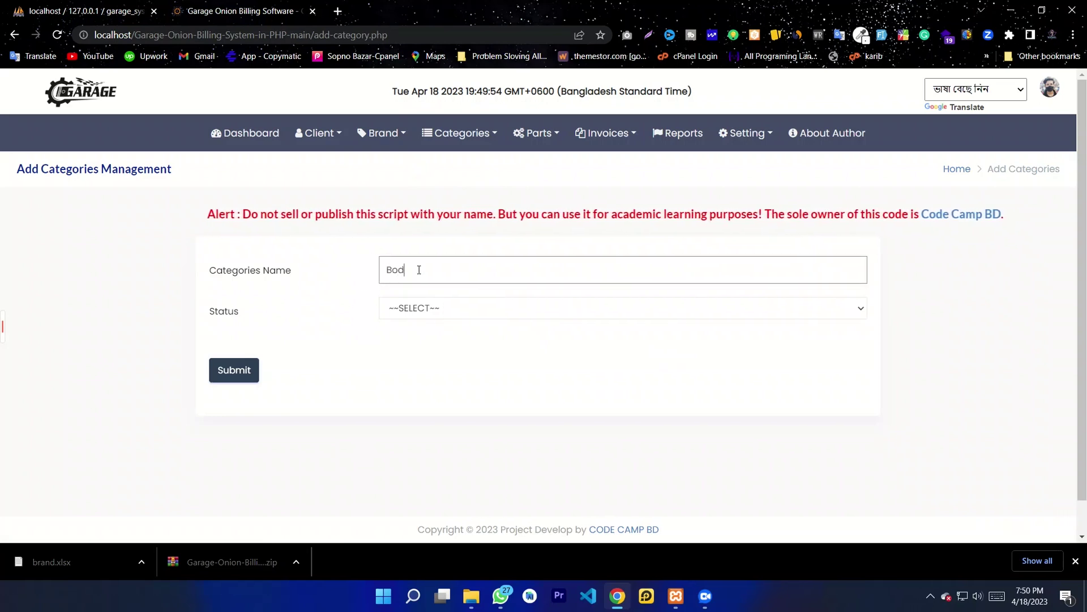
pyautogui.write('y Parts')
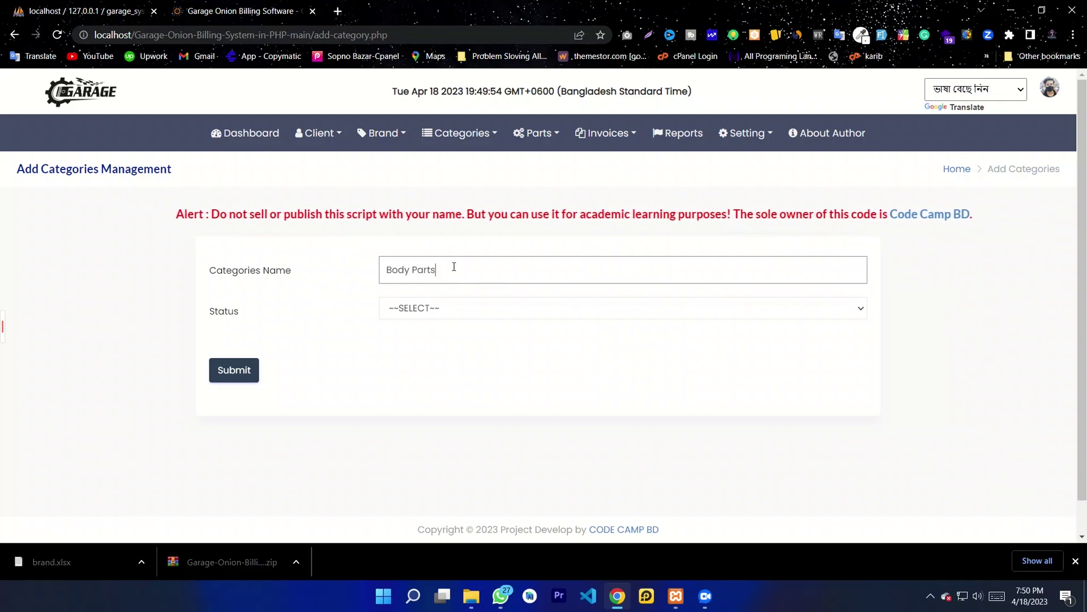
pyautogui.hotkey('ctrl', 'a')
pyautogui.click(485, 274)
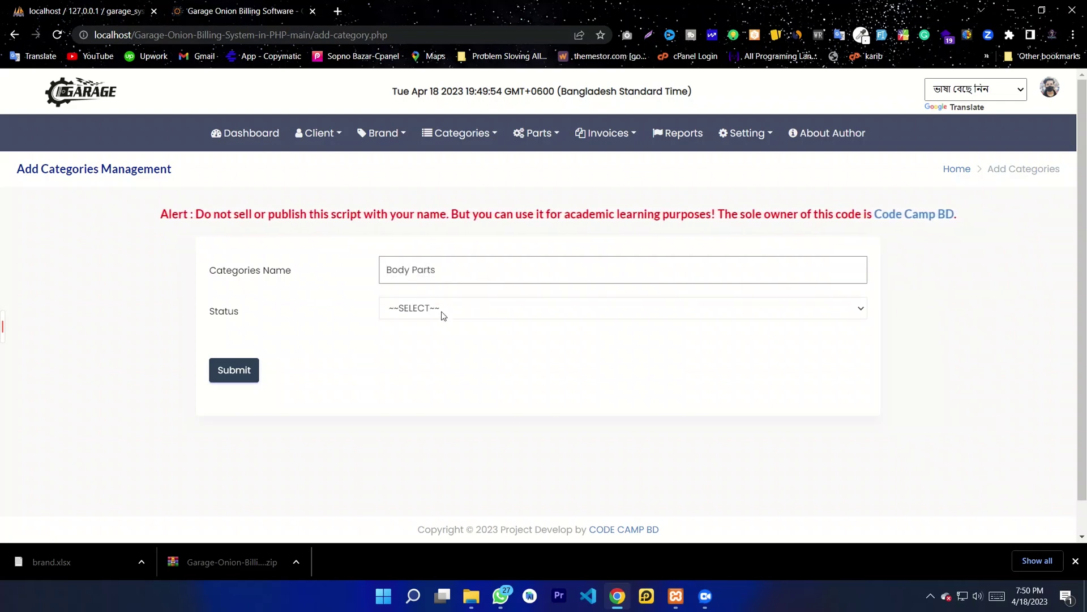
pyautogui.click(442, 311)
pyautogui.click(433, 343)
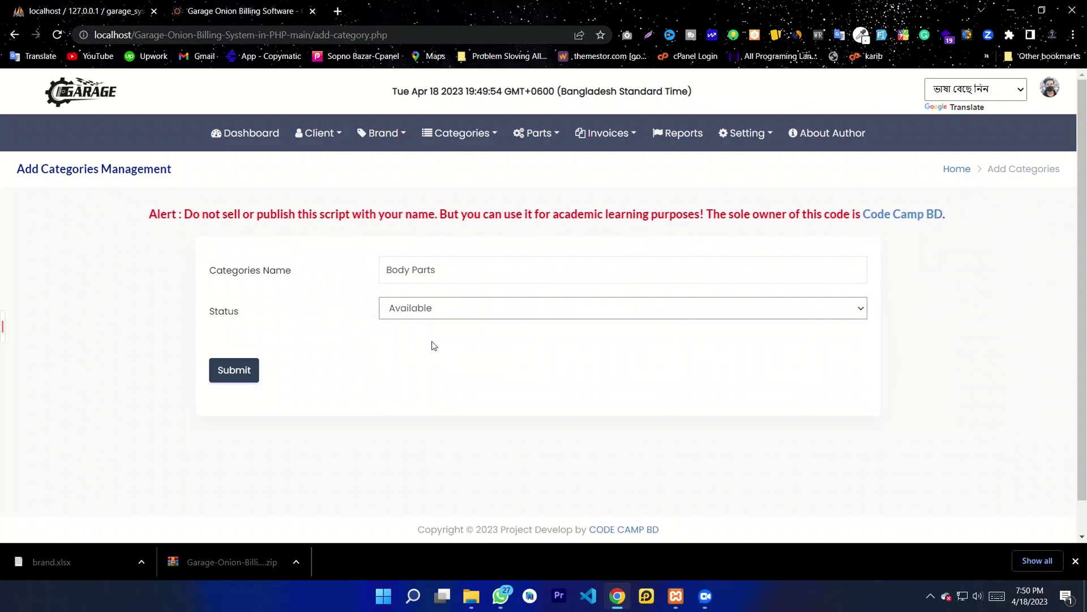
pyautogui.click(224, 371)
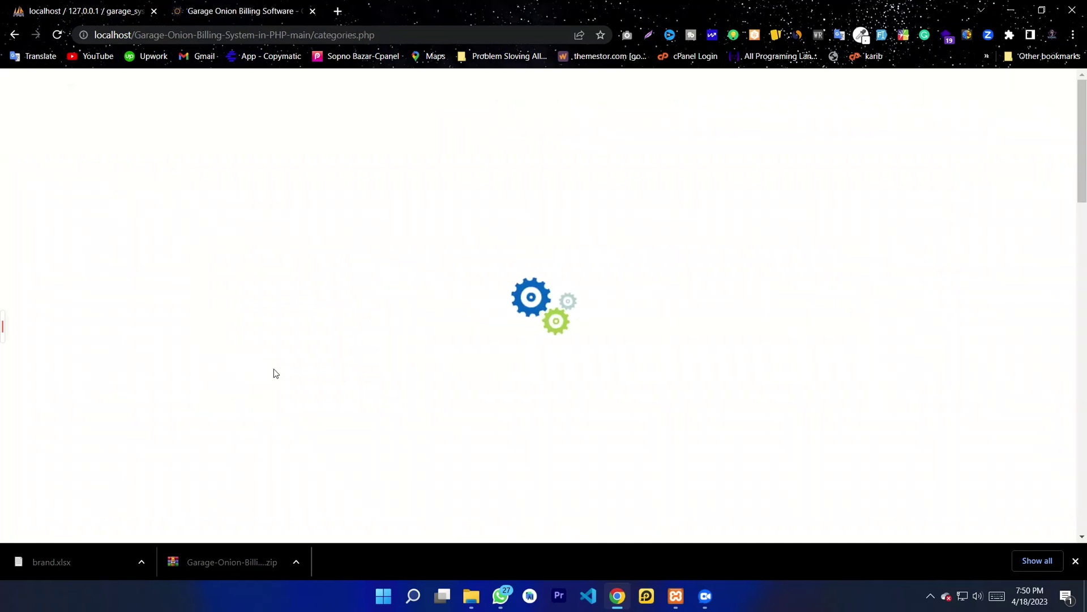
# Step: Verify Body Parts is listed as row 9 with status Available, and dismiss the downloads bar
pyautogui.scroll(-3, 338, 355)
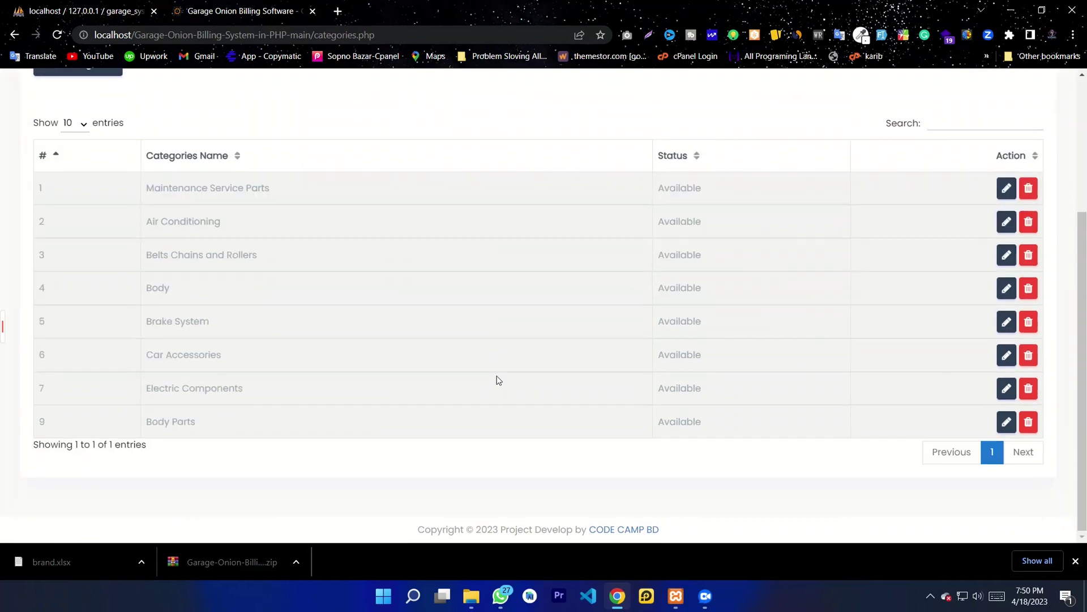
pyautogui.scroll(1, 498, 378)
pyautogui.moveTo(213, 486); pyautogui.dragTo(141, 488)
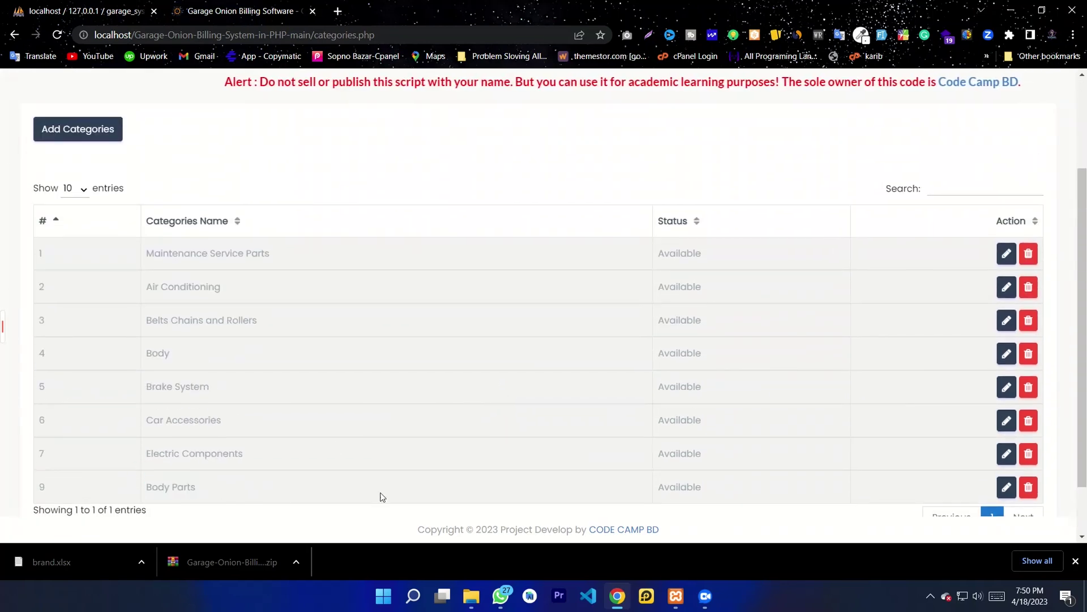
pyautogui.doubleClick(687, 490)
pyautogui.click(790, 381)
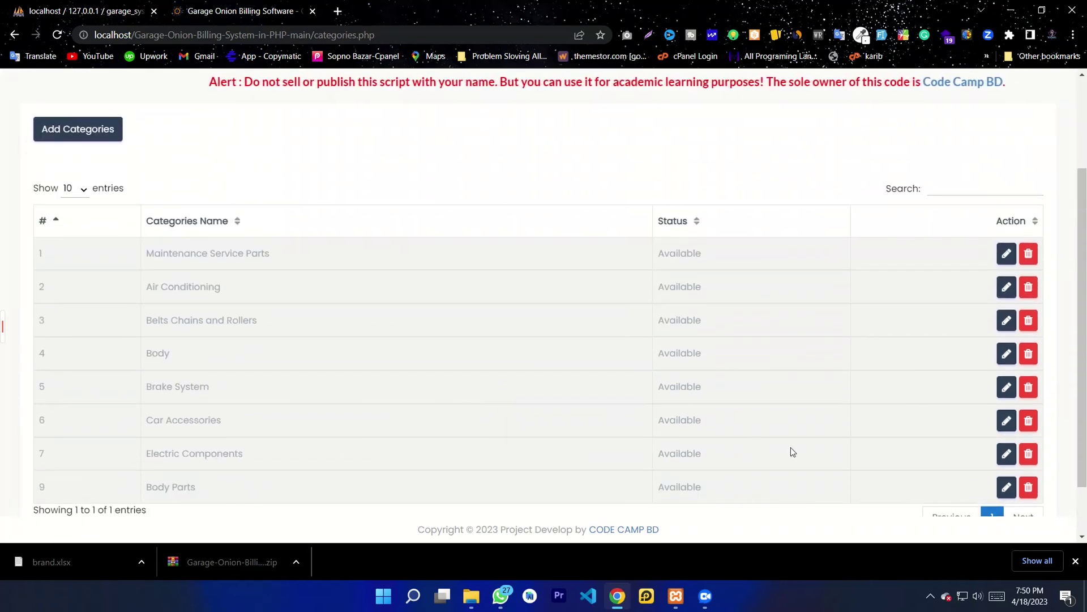
pyautogui.scroll(-1, 790, 456)
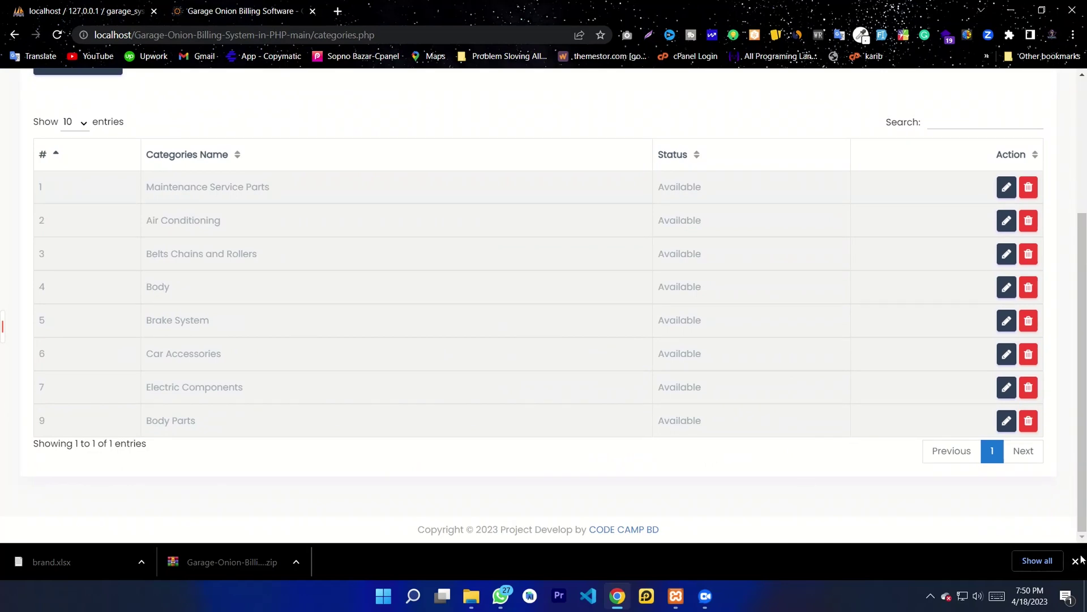
pyautogui.click(1076, 560)
pyautogui.scroll(4, 431, 396)
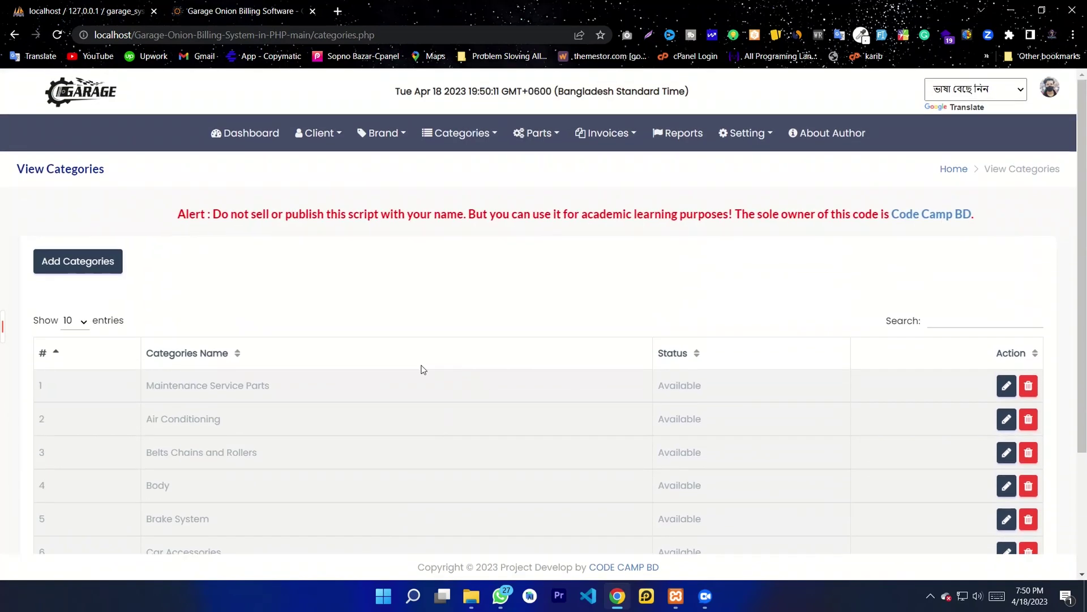
pyautogui.click(463, 134)
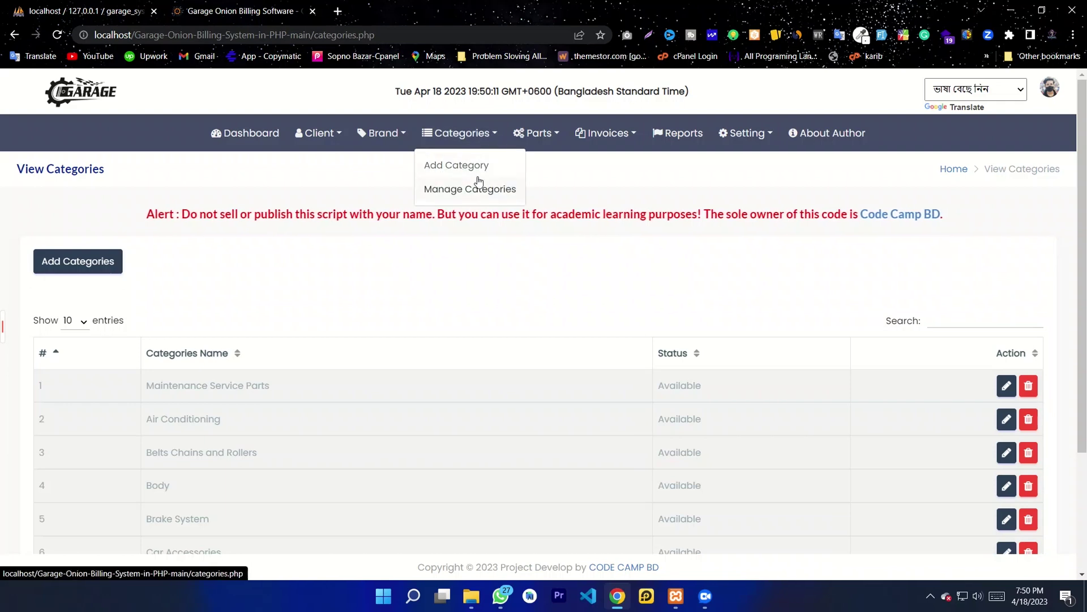
# Step: Start a new part named Car Wheel with quantity 10 and rate 15000
pyautogui.click(535, 133)
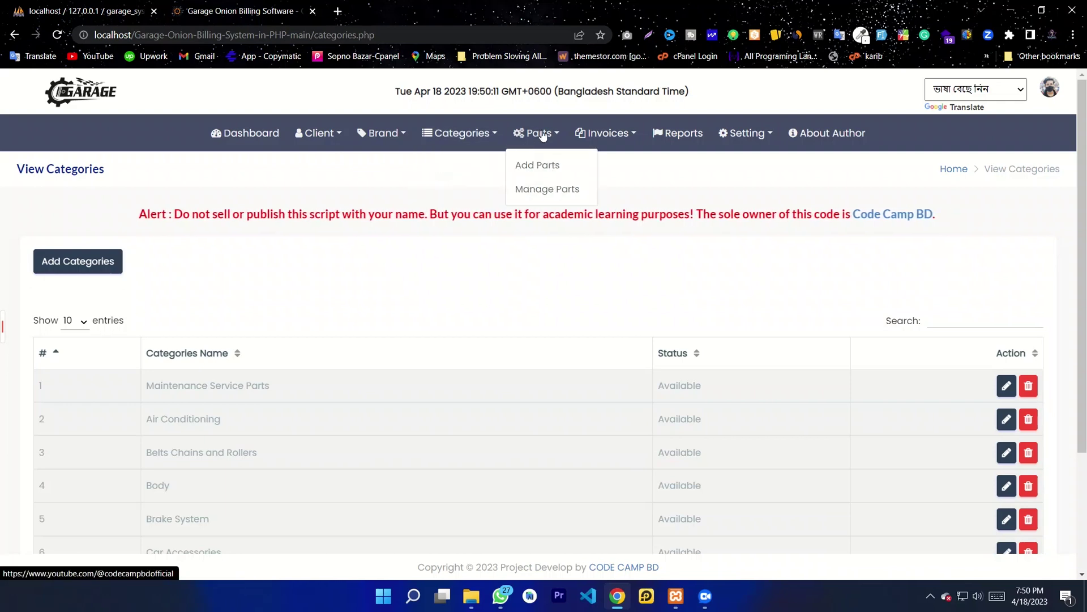
pyautogui.click(537, 166)
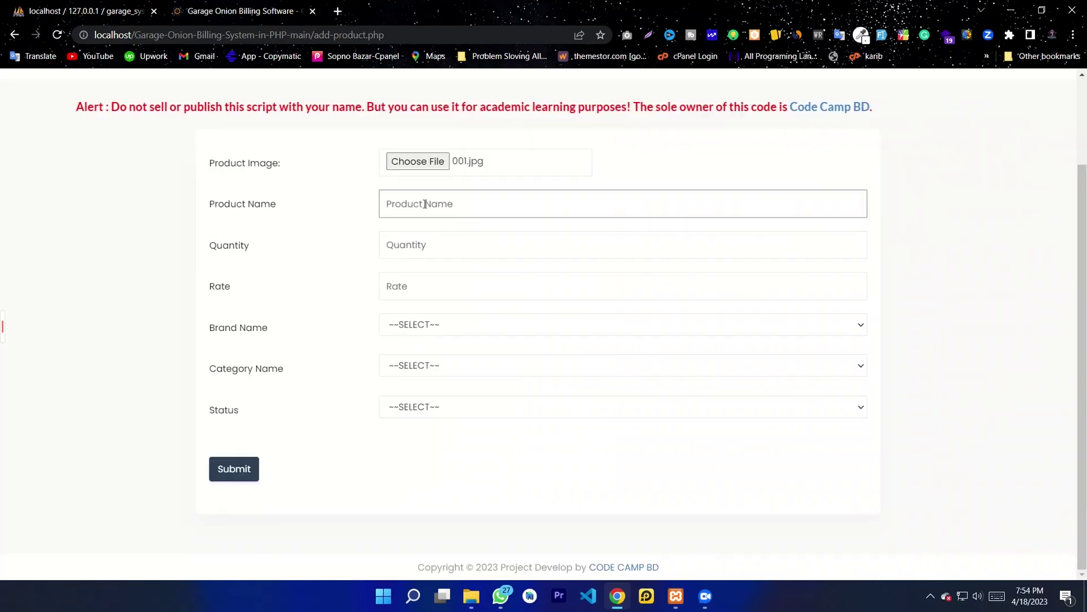
pyautogui.write('Car Wheel')
pyautogui.click(417, 248)
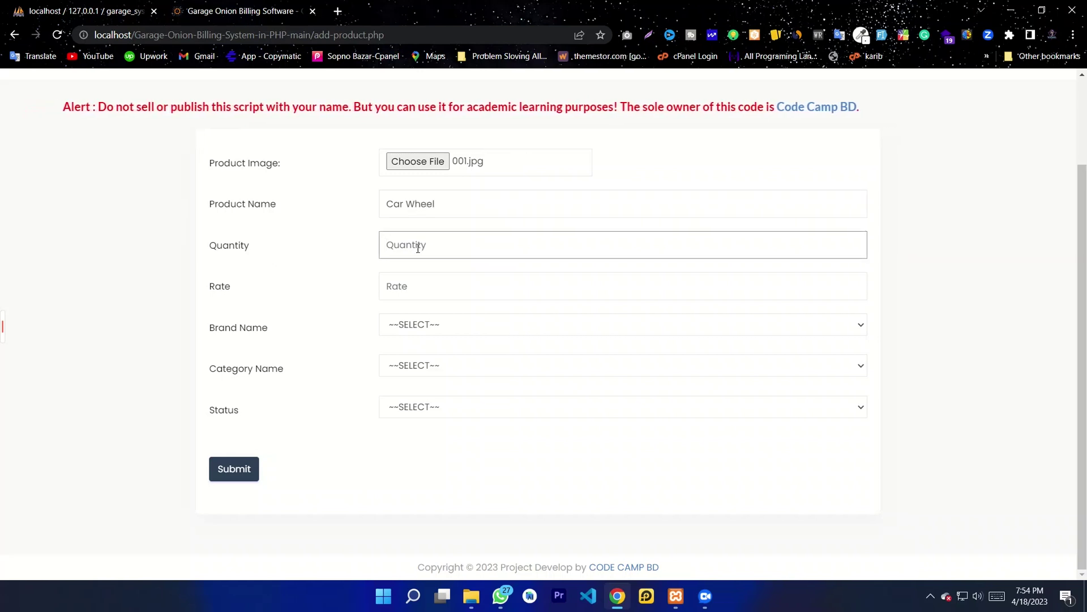
pyautogui.write('10')
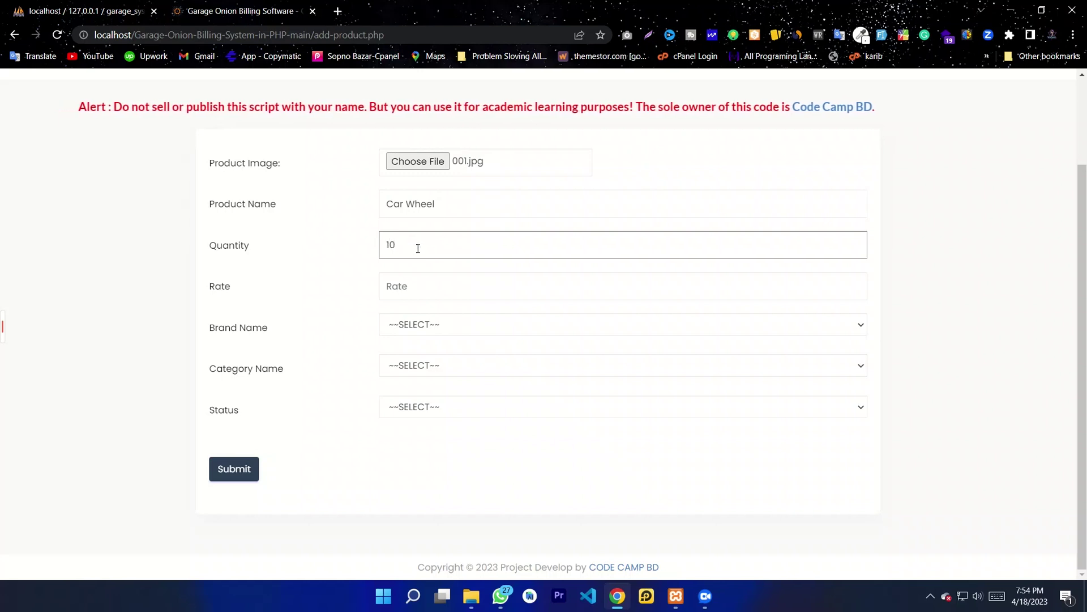
pyautogui.click(427, 289)
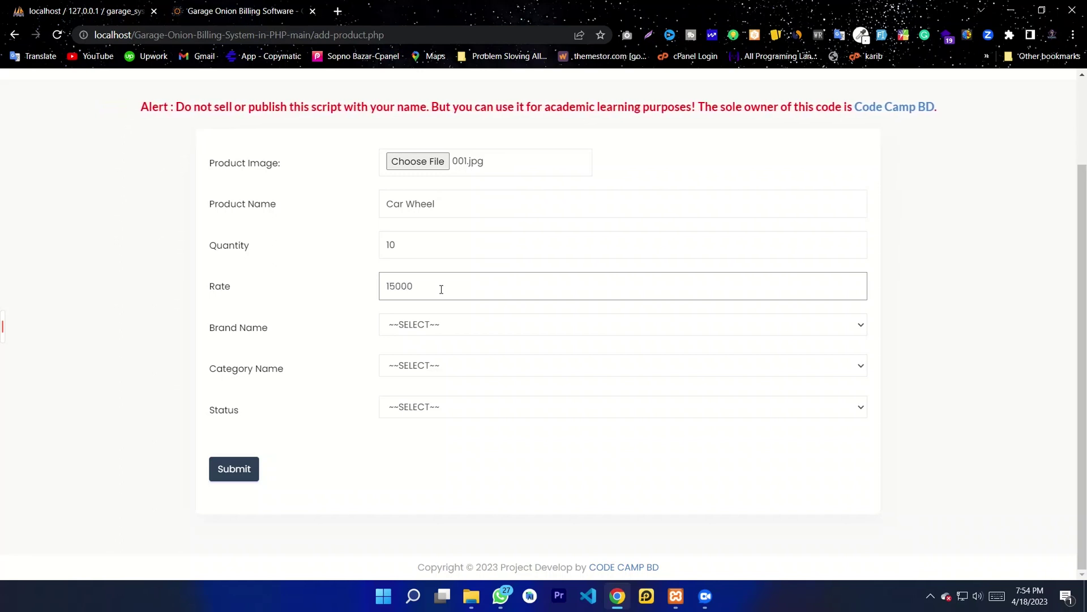
# Step: Choose brand Tata, category Body Parts and status Available for Car Wheel
pyautogui.click(456, 324)
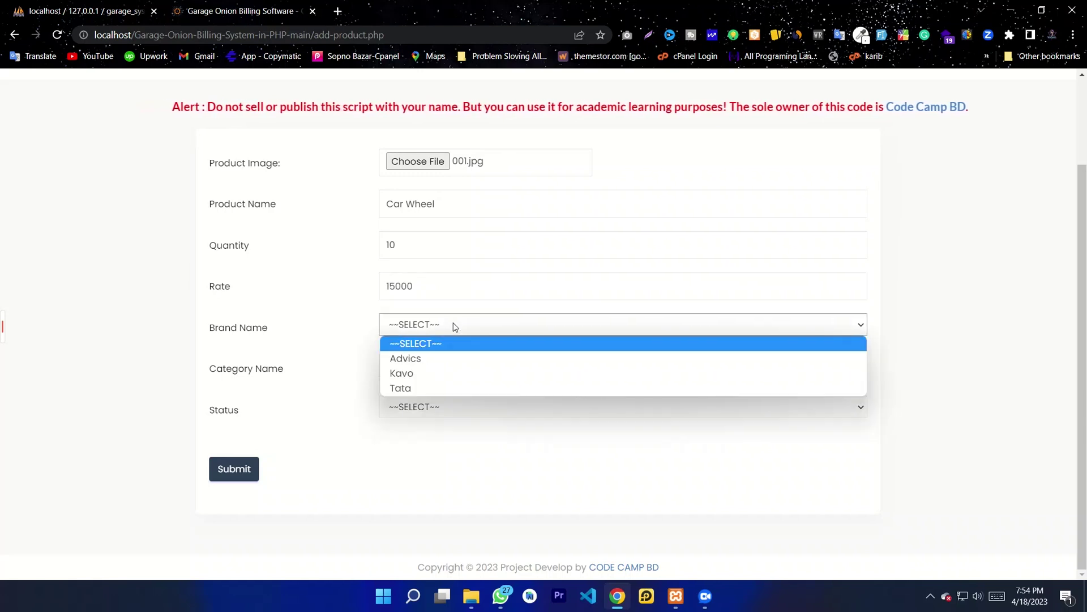
pyautogui.click(416, 388)
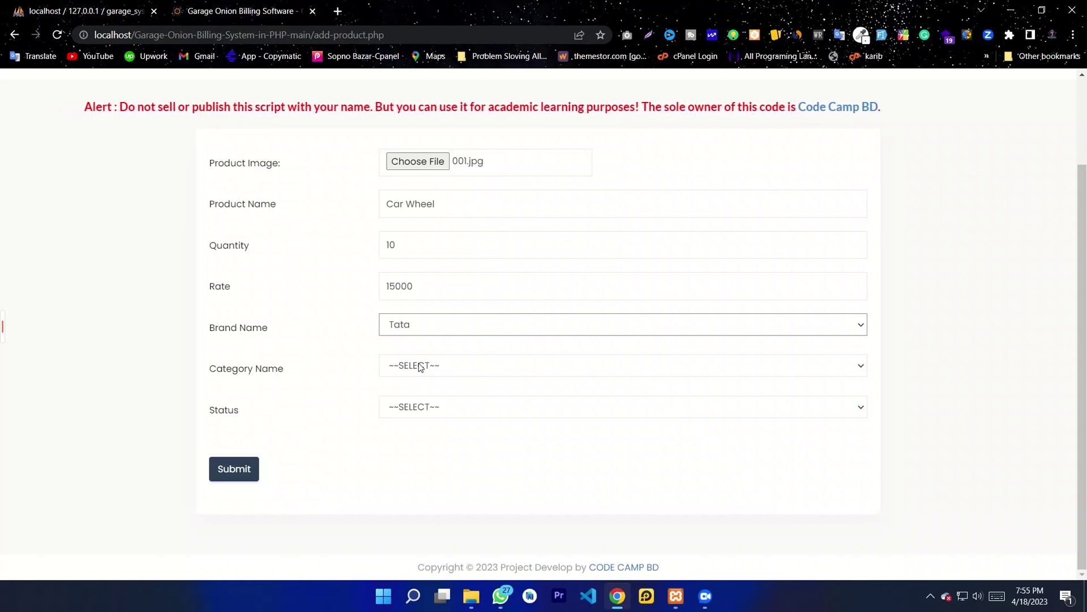
pyautogui.click(425, 367)
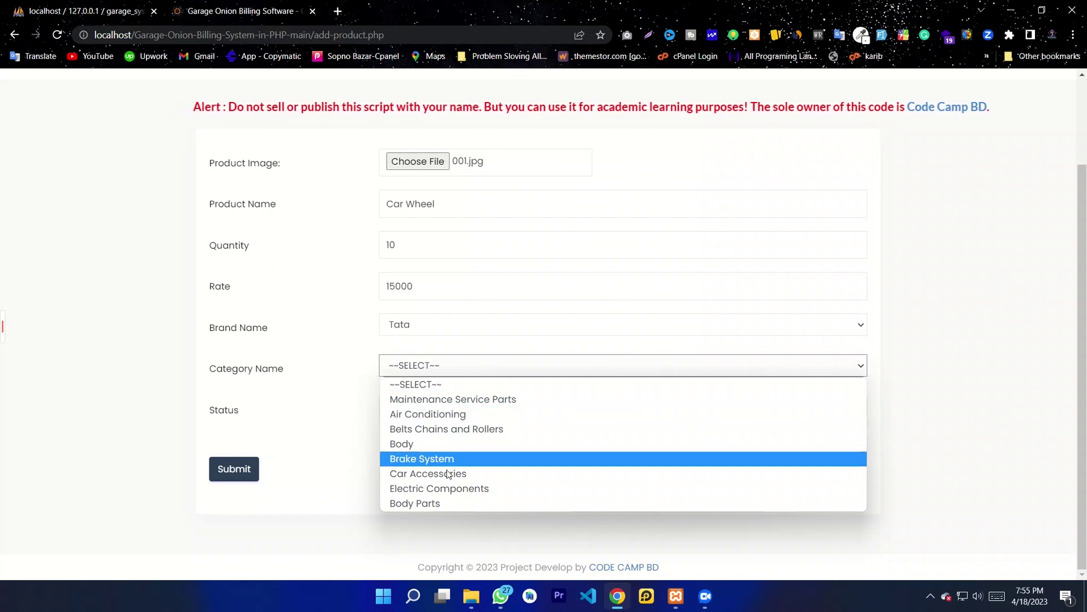
pyautogui.click(431, 503)
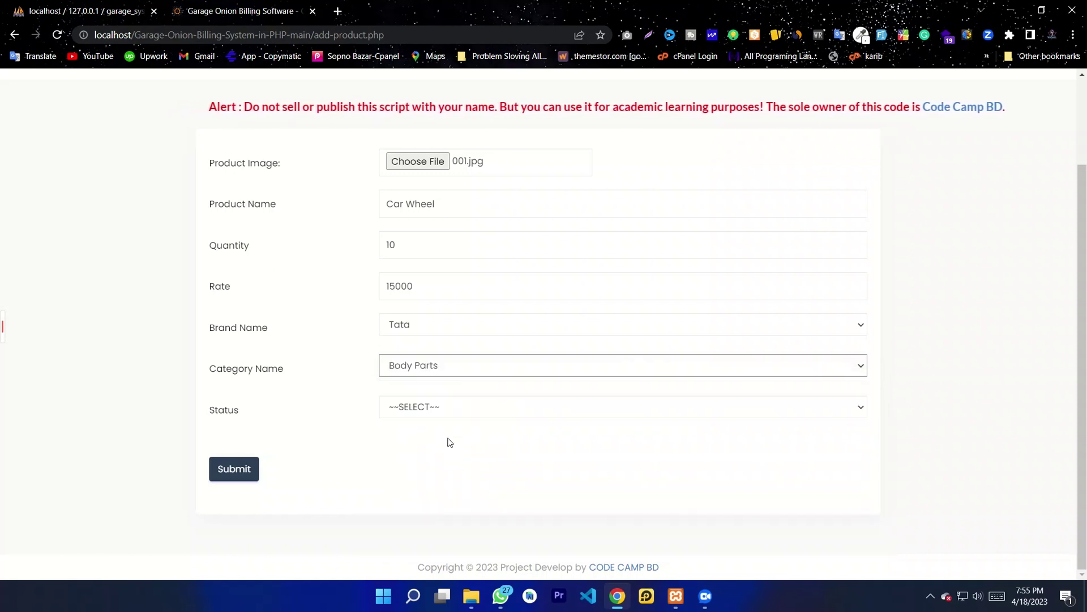
pyautogui.click(458, 415)
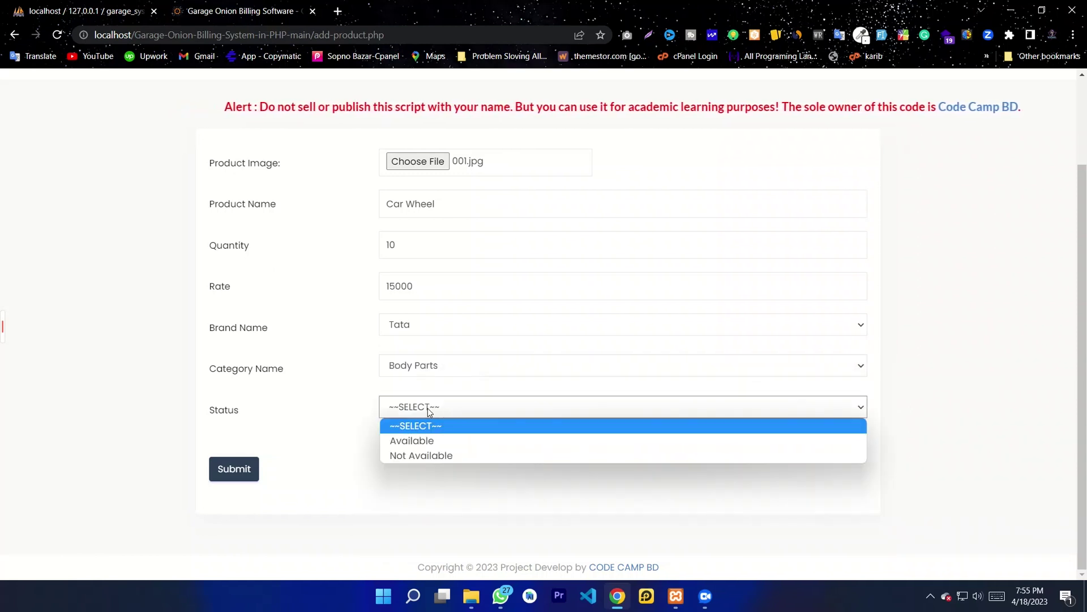
pyautogui.click(418, 442)
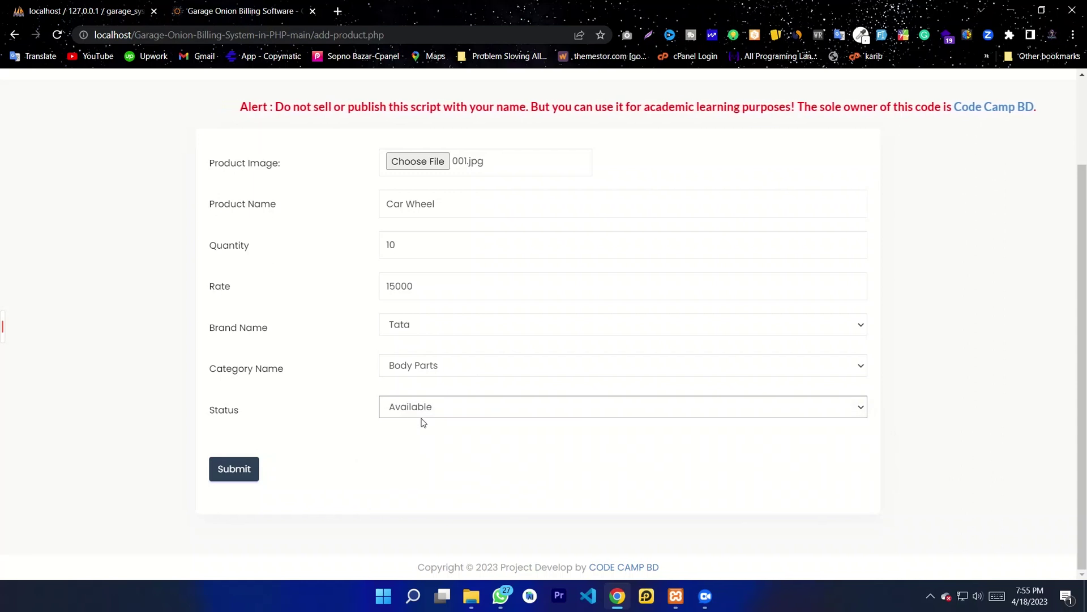
pyautogui.click(232, 473)
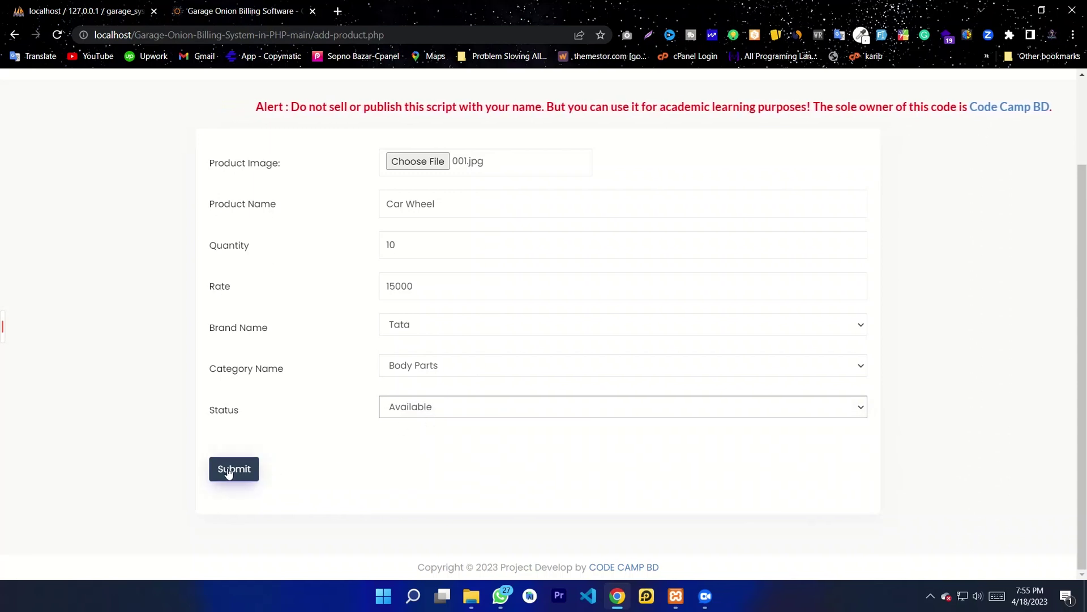
# Step: Submit Car Wheel and confirm row 5 shows 15000, quantity 10, Tata, Body Parts, Available
pyautogui.click(229, 471)
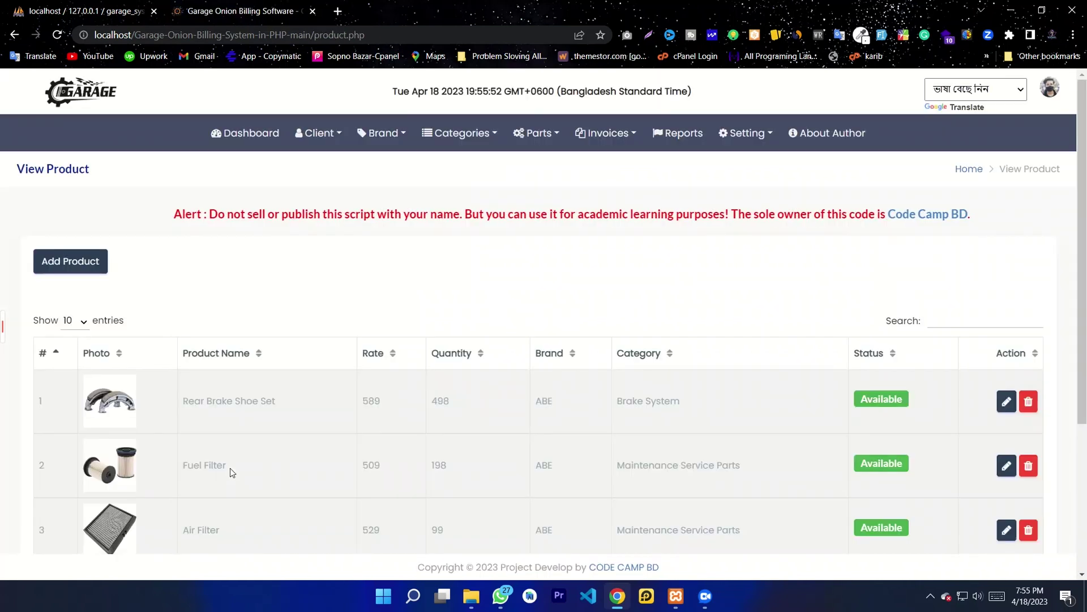
pyautogui.scroll(-4, 473, 461)
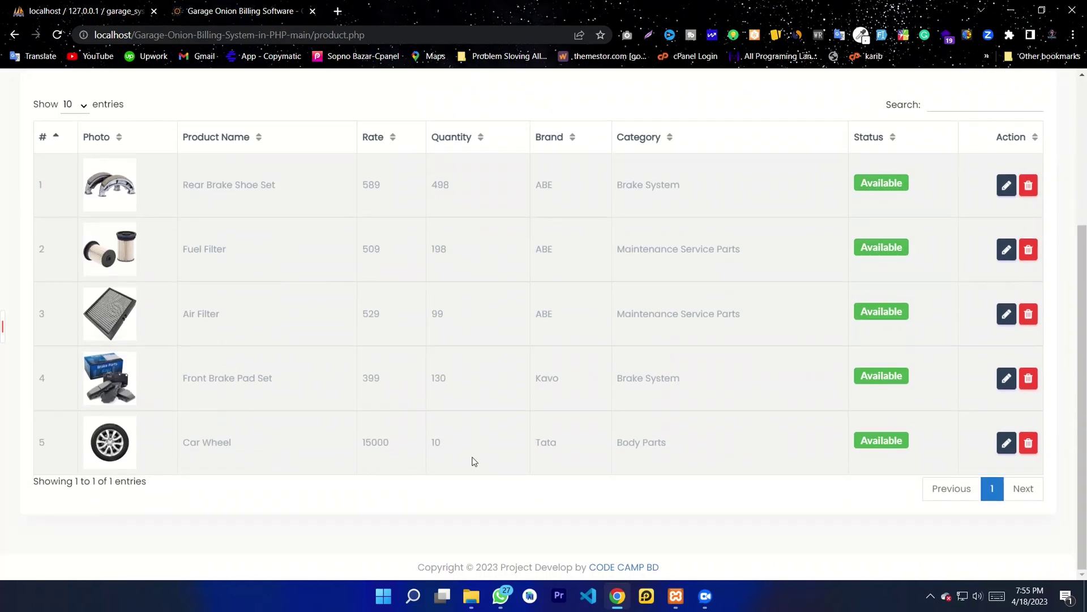
pyautogui.tripleClick(225, 440)
pyautogui.click(383, 447)
pyautogui.click(435, 449)
pyautogui.moveTo(674, 451); pyautogui.dragTo(615, 450)
pyautogui.click(779, 467)
pyautogui.click(709, 442)
pyautogui.moveTo(709, 441); pyautogui.dragTo(600, 436)
pyautogui.click(451, 442)
pyautogui.scroll(4, 413, 445)
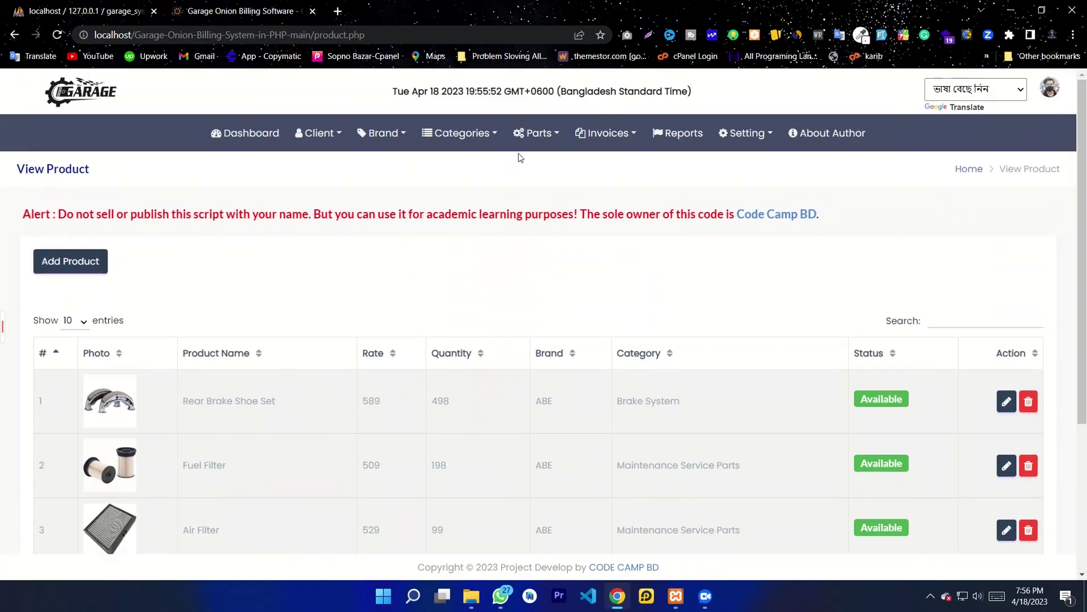
pyautogui.click(532, 134)
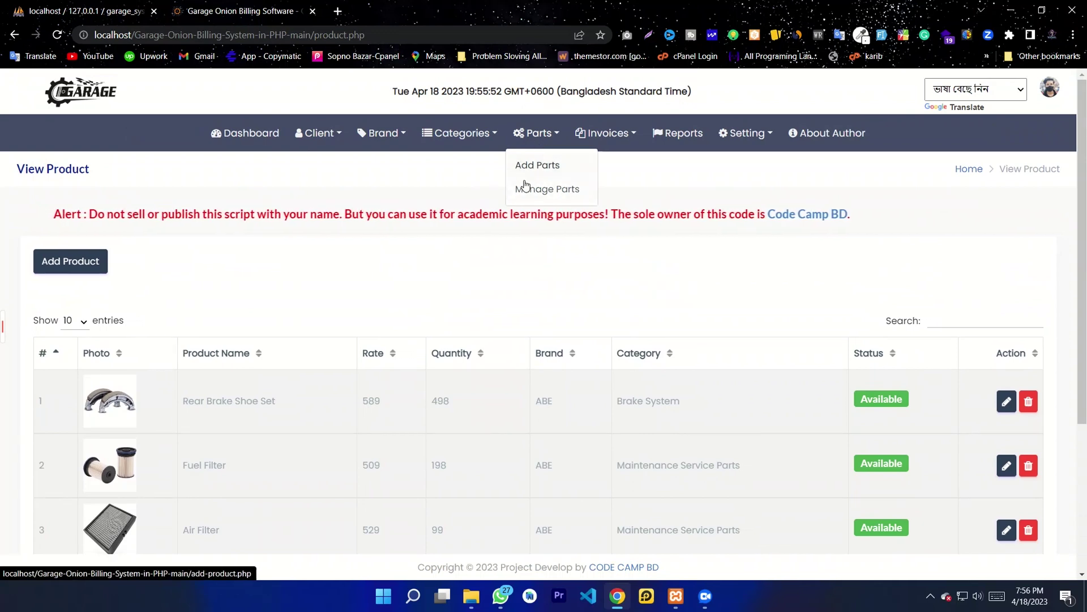
# Step: Start a new invoice, confirm invoice number 00003, and choose client Code Camp BD
pyautogui.click(596, 134)
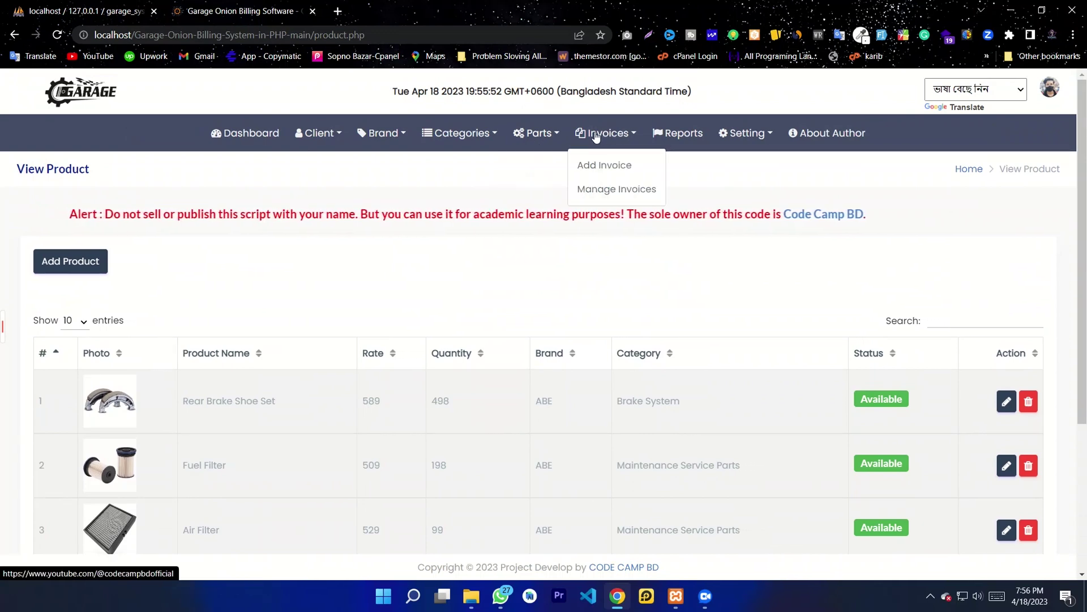
pyautogui.click(590, 166)
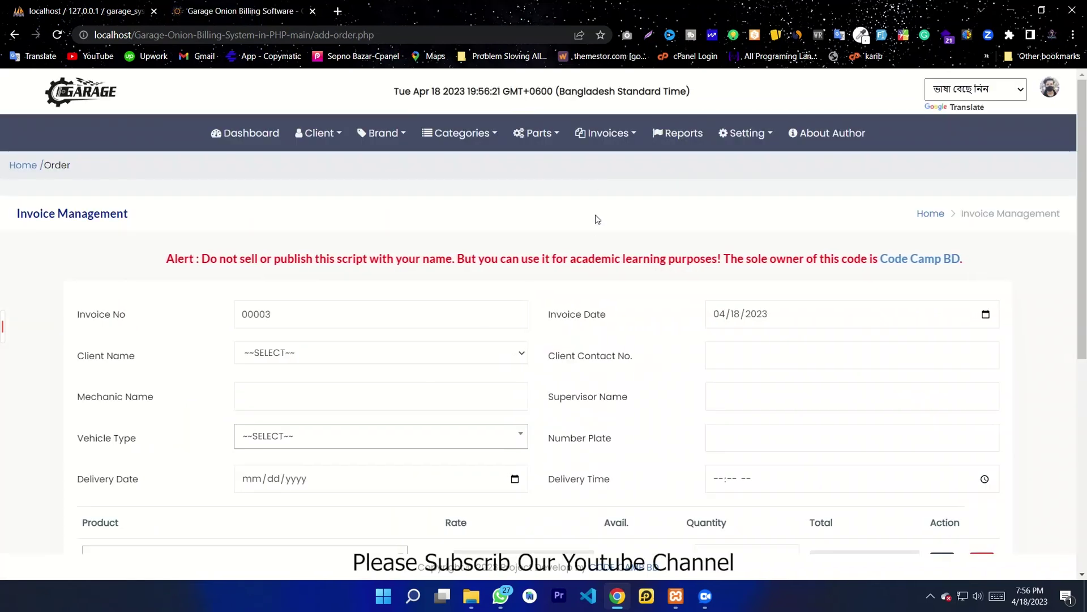
pyautogui.scroll(-2, 595, 211)
pyautogui.click(326, 186)
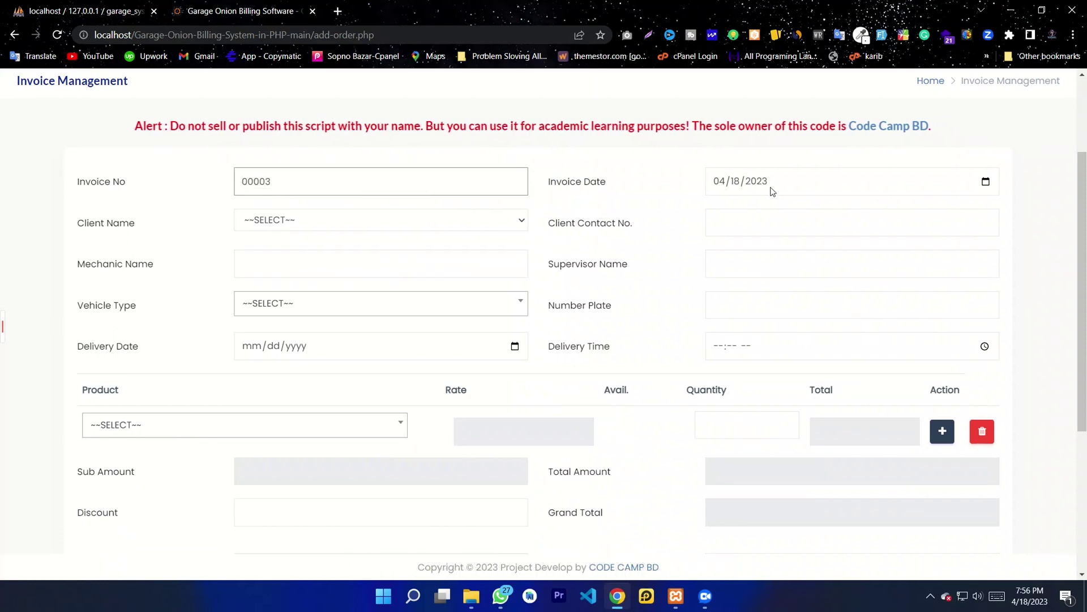
pyautogui.click(331, 222)
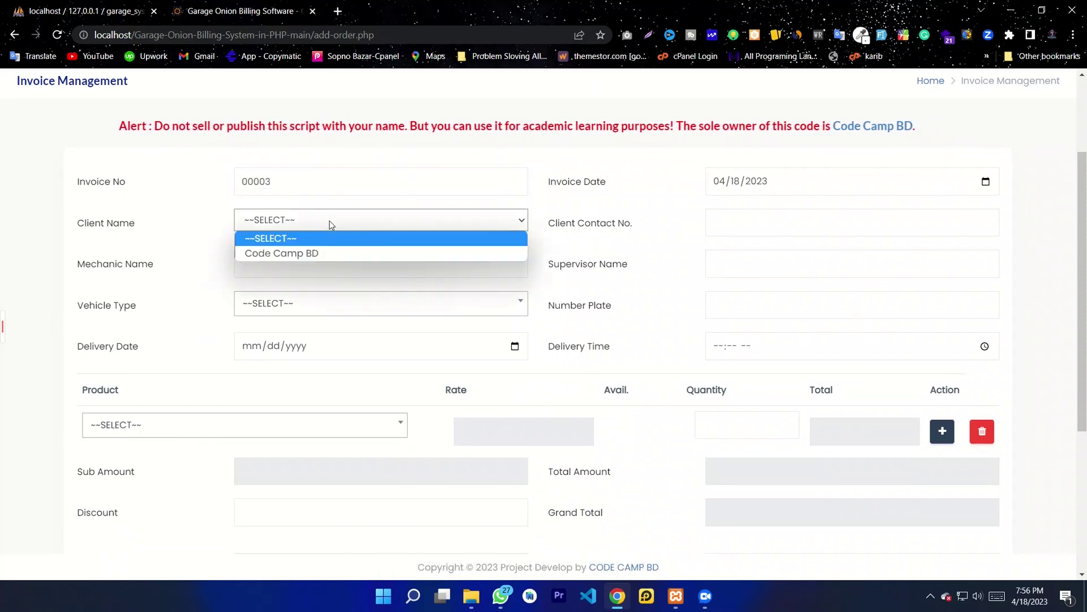
pyautogui.click(152, 225)
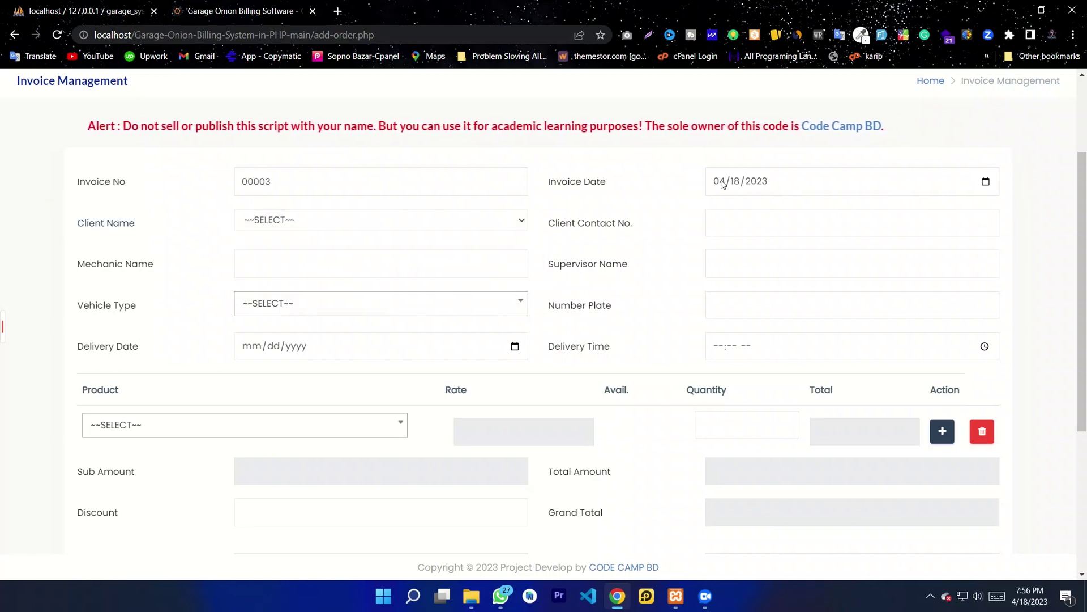
pyautogui.click(267, 223)
pyautogui.click(279, 252)
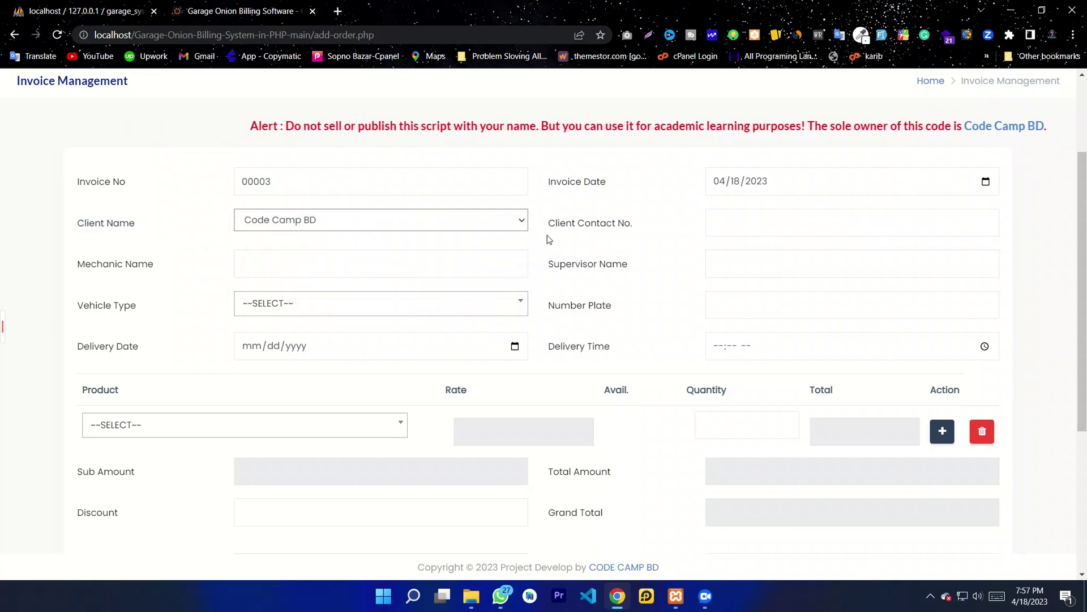
# Step: Enter the client's contact number, then fill in the mechanic and supervisor name fields
pyautogui.click(736, 225)
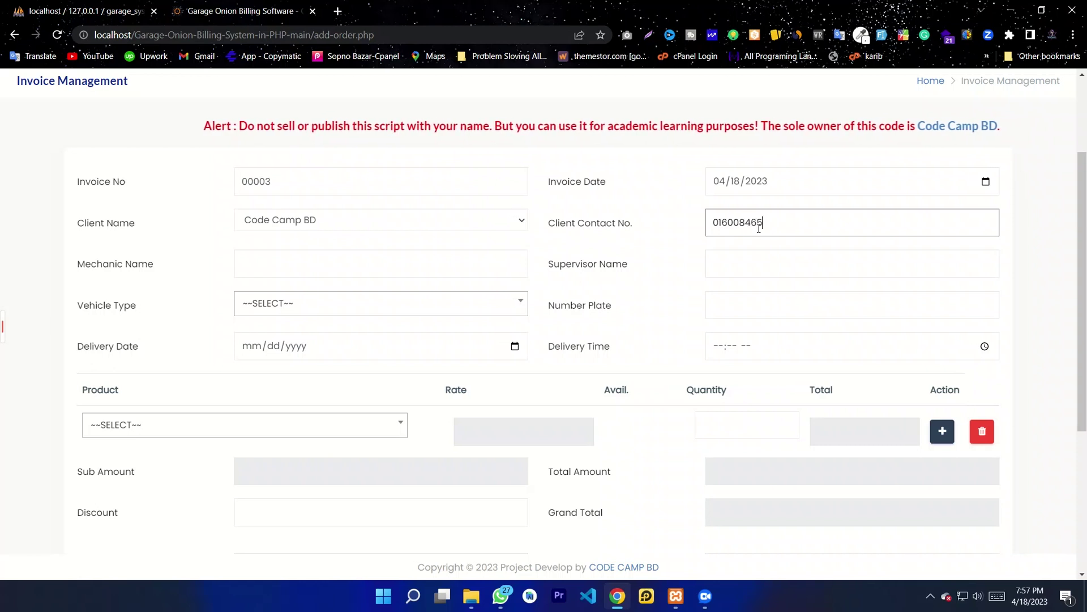
pyautogui.click(335, 268)
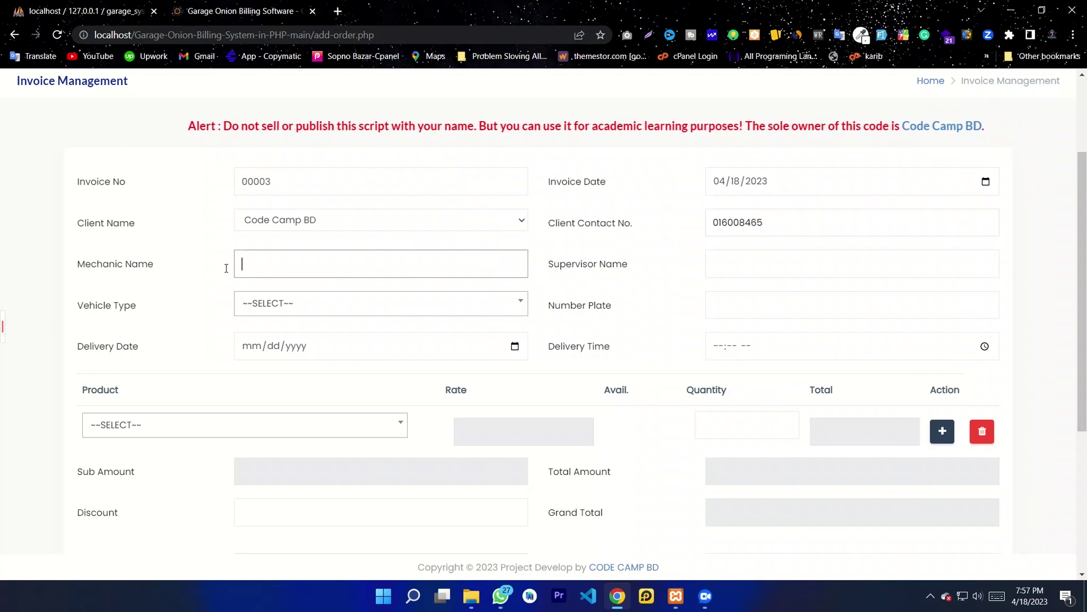
pyautogui.moveTo(146, 270); pyautogui.dragTo(80, 276)
pyautogui.click(306, 265)
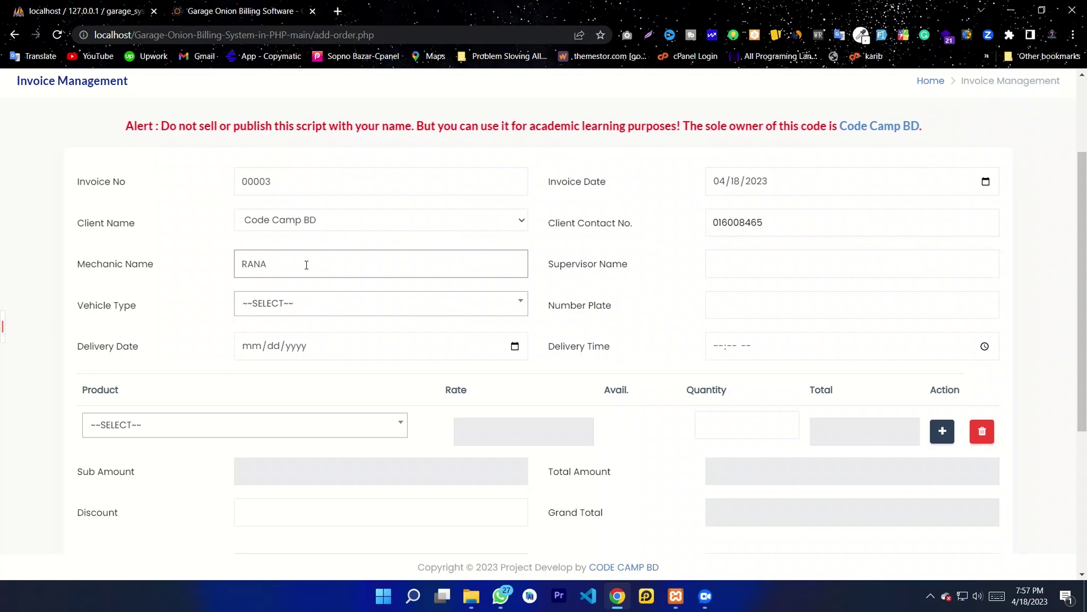
pyautogui.moveTo(630, 286); pyautogui.dragTo(576, 270)
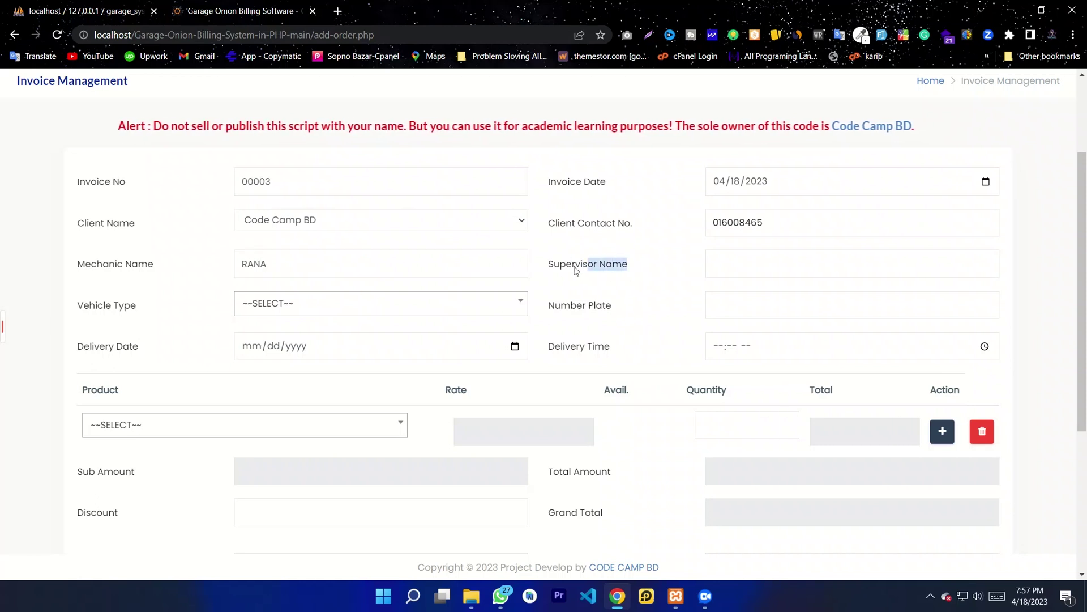
pyautogui.click(631, 266)
pyautogui.click(726, 263)
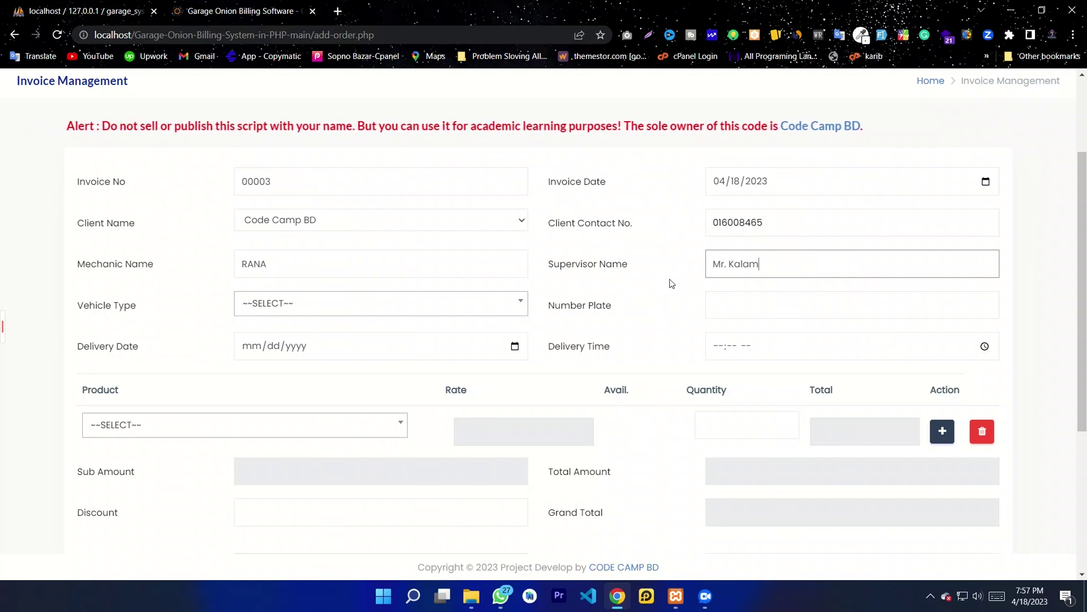
# Step: Set vehicle type Two Wheeler, number plate 5, and delivery date April 18, 2023
pyautogui.click(280, 313)
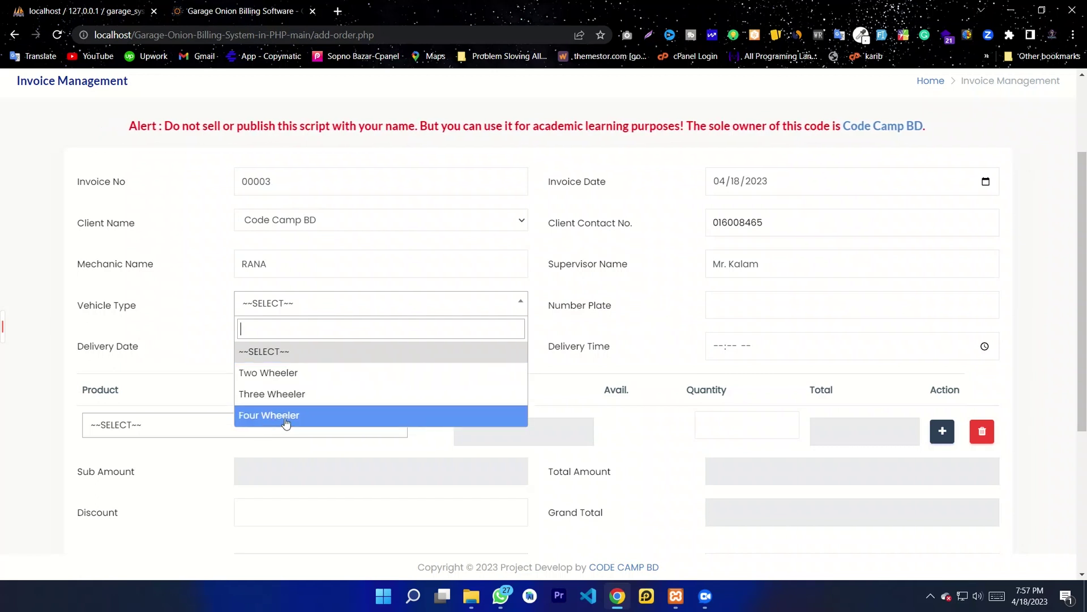
pyautogui.click(276, 373)
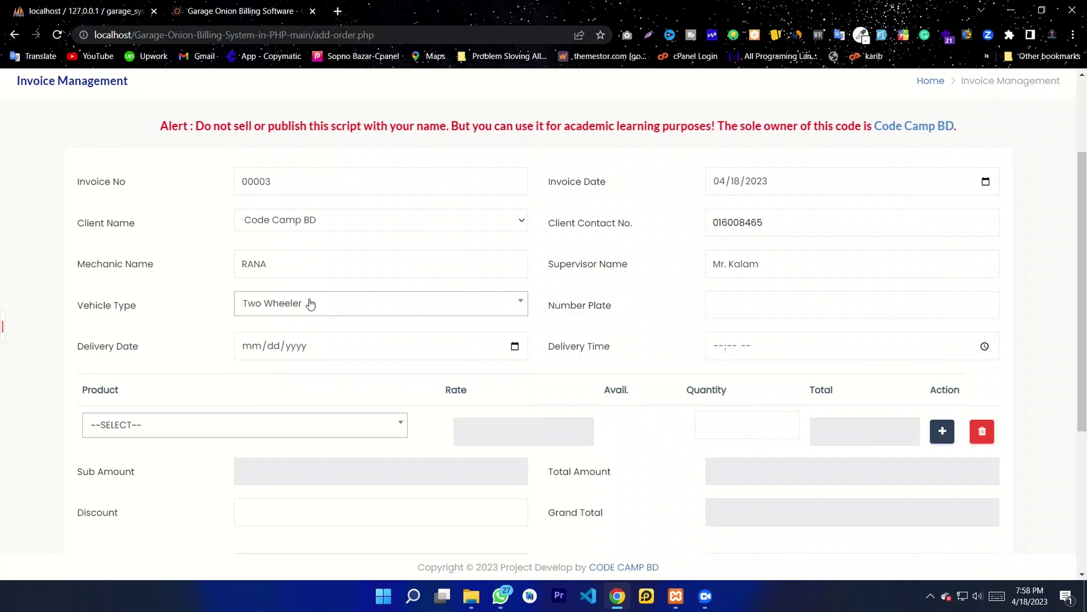
pyautogui.click(742, 306)
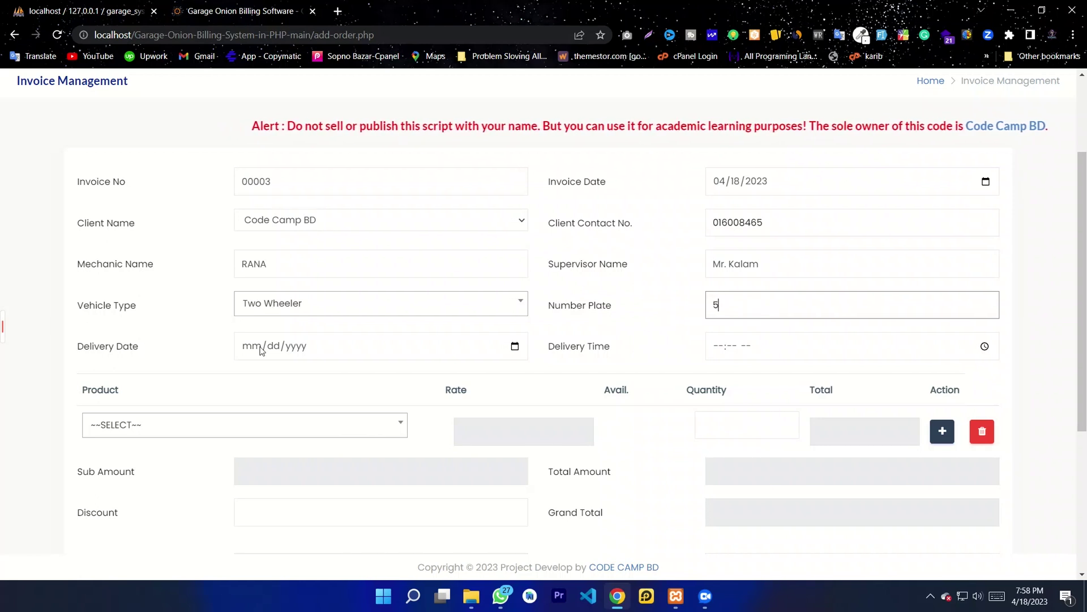
pyautogui.click(514, 346)
pyautogui.click(290, 475)
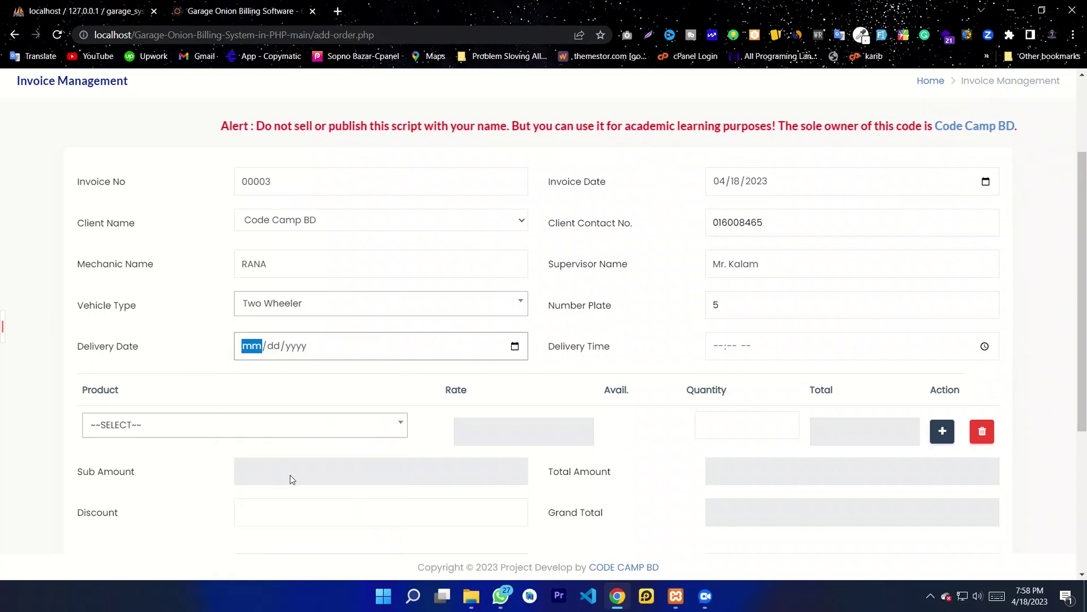
# Step: Set the delivery time to 04:59 PM
pyautogui.click(747, 350)
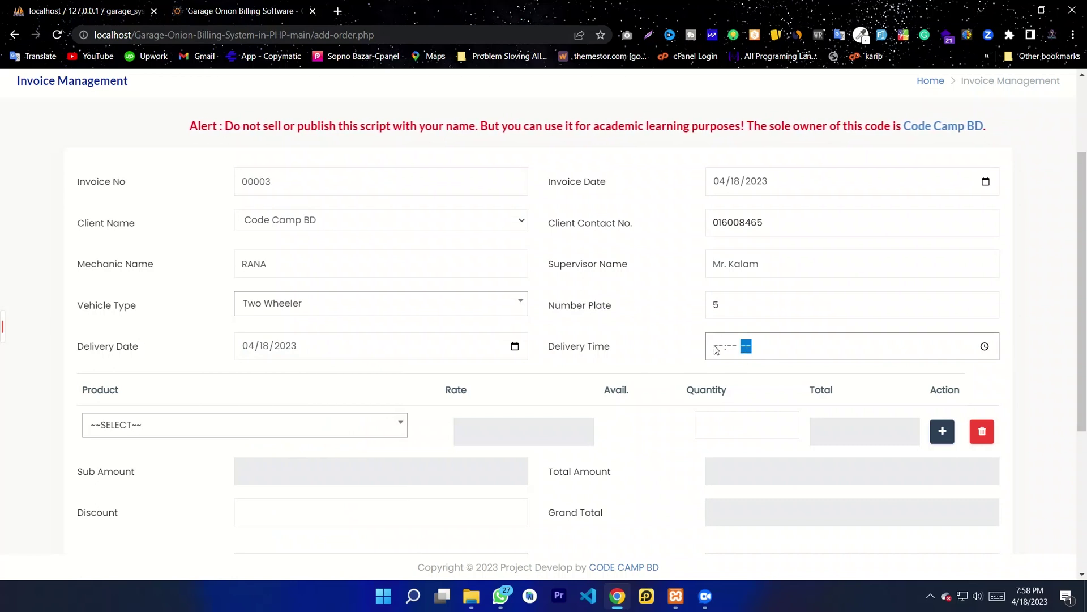
pyautogui.click(986, 348)
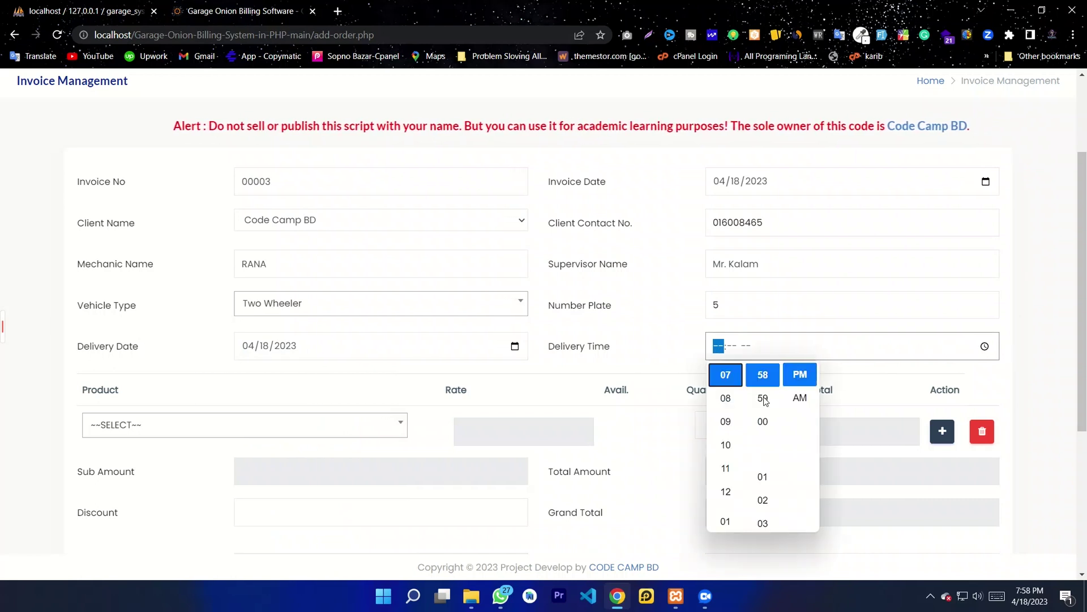
pyautogui.scroll(2, 730, 430)
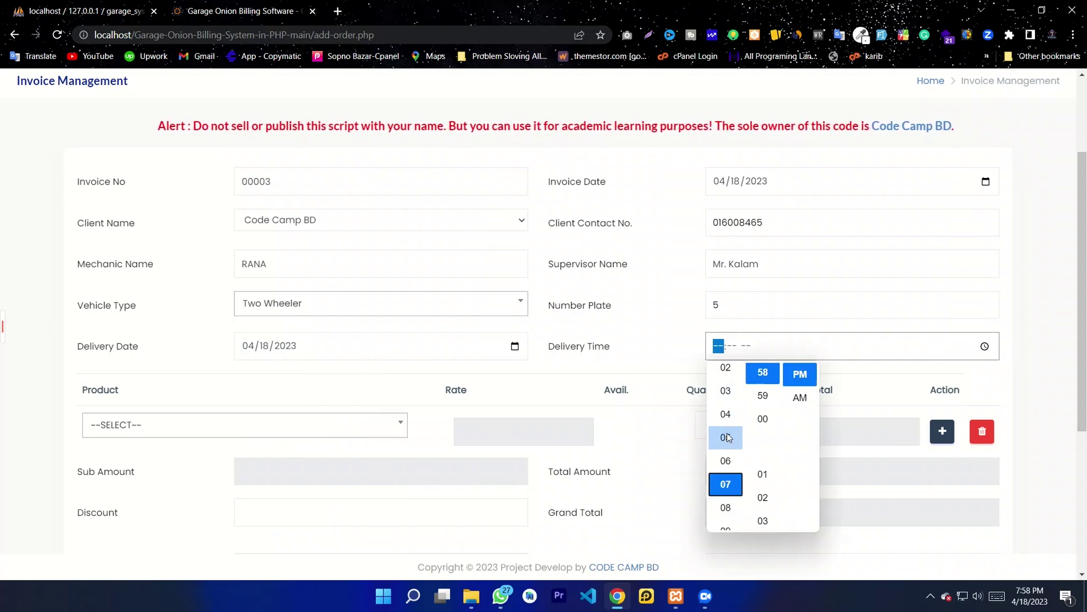
pyautogui.click(725, 425)
pyautogui.click(762, 396)
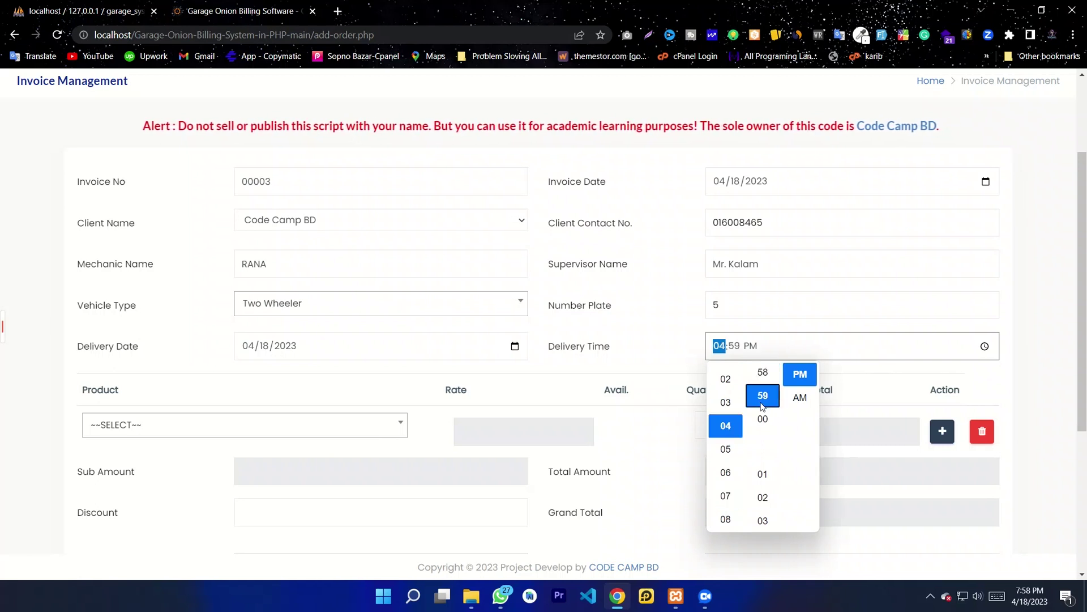
pyautogui.click(852, 359)
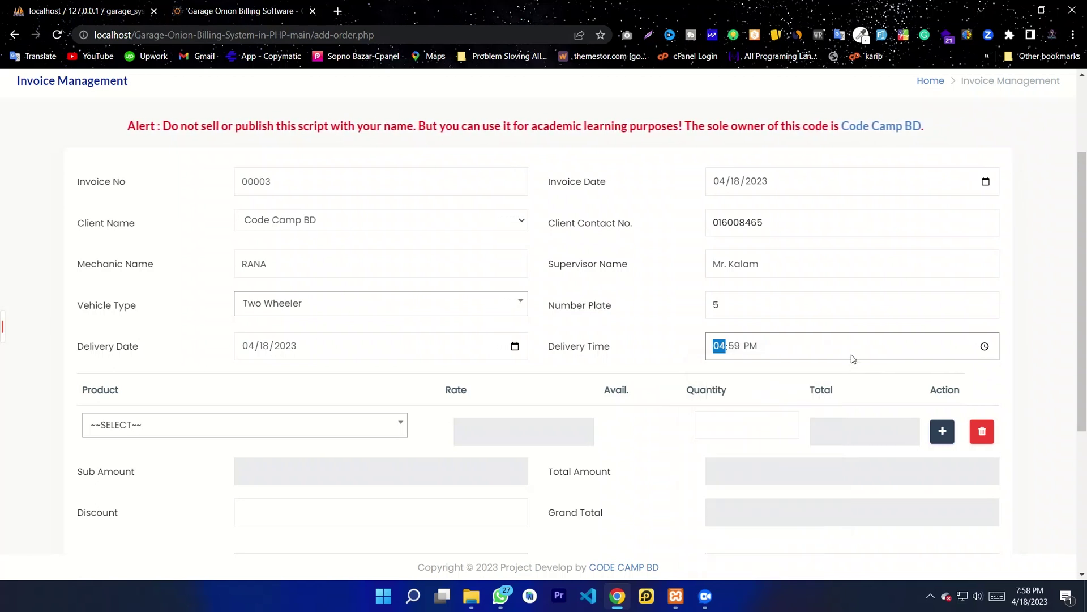
# Step: Add a Car Wheel product line to invoice 00003 with quantity 10
pyautogui.scroll(-1, 429, 385)
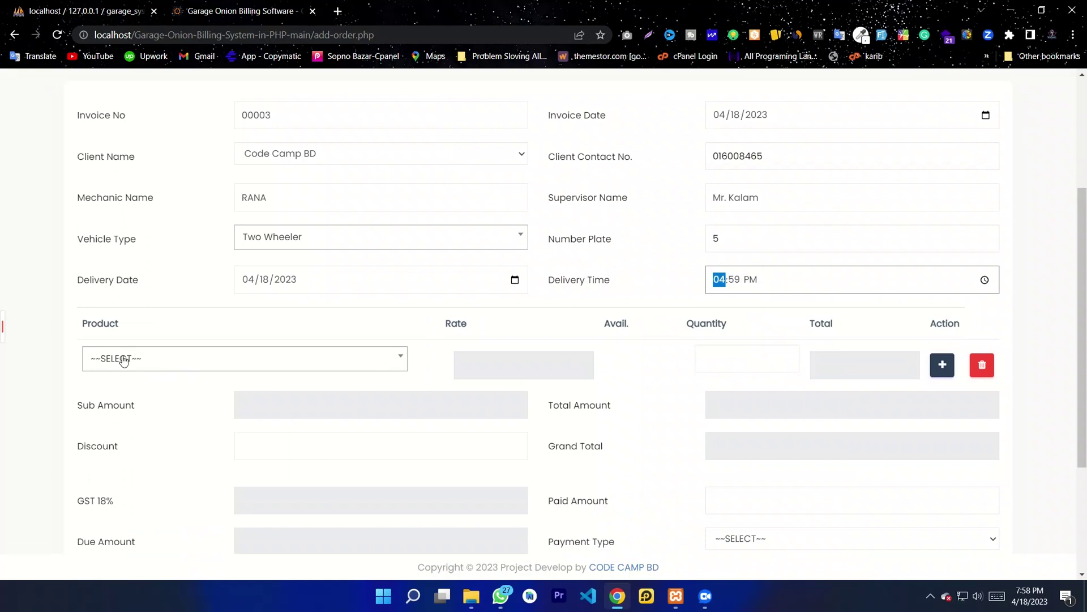
pyautogui.click(173, 362)
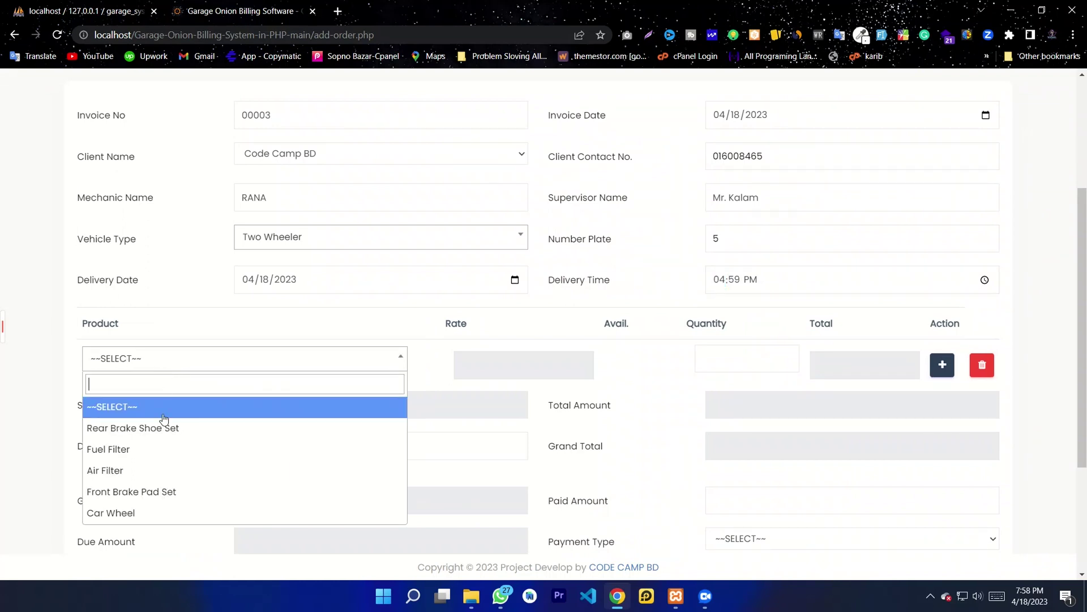
pyautogui.click(117, 512)
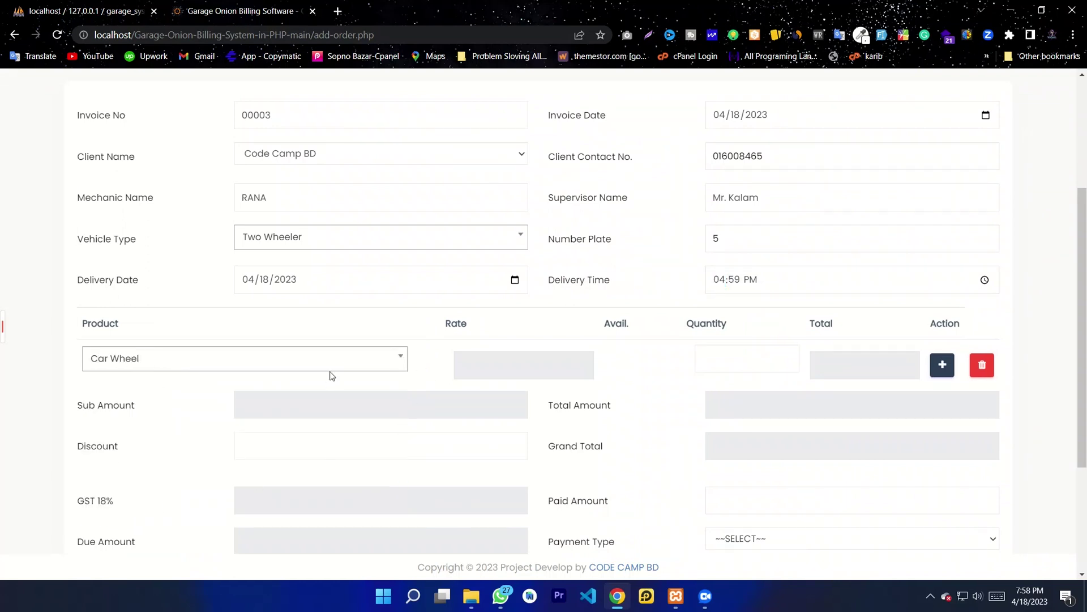
pyautogui.scroll(-2, 655, 362)
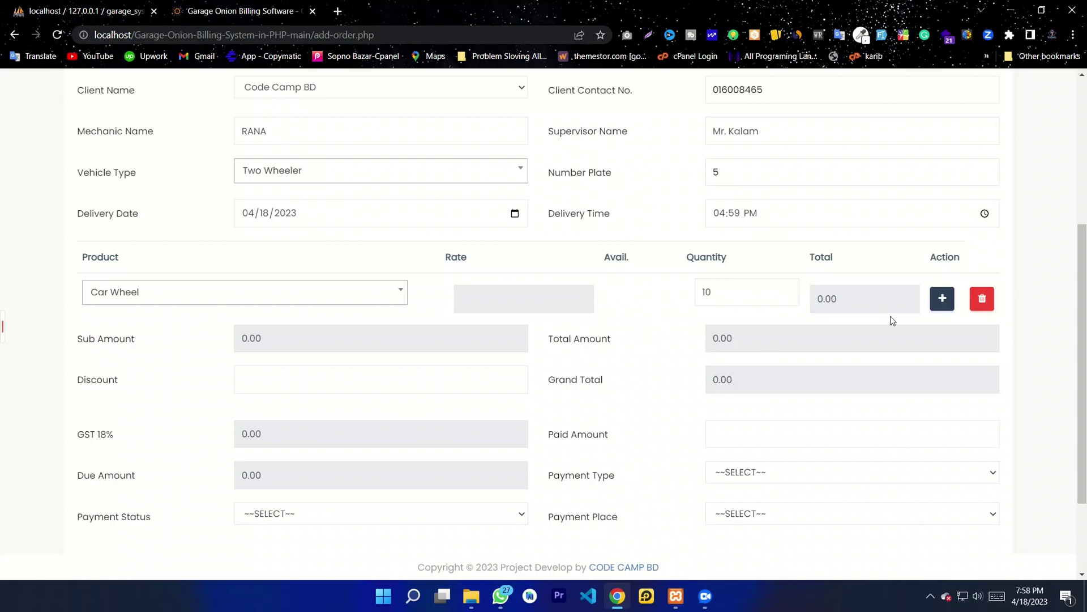
# Step: Check the quantity and discount fields, then enter a paid amount of 500
pyautogui.click(765, 296)
pyautogui.scroll(-2, 504, 303)
pyautogui.click(295, 264)
pyautogui.click(772, 318)
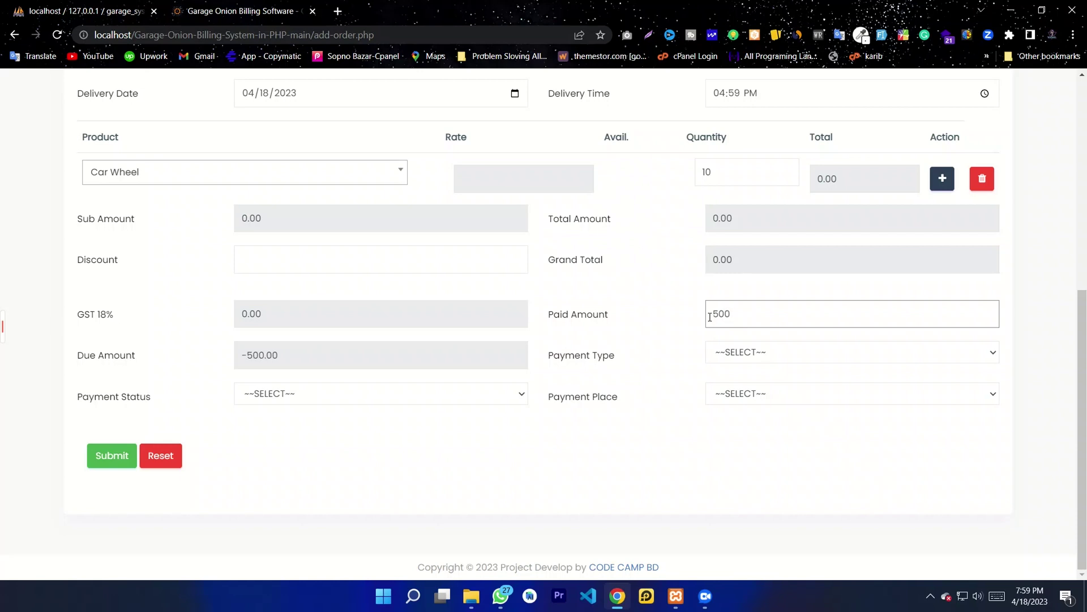
# Step: Set payment type Cash, payment place In India, and status Advance Payment
pyautogui.click(773, 354)
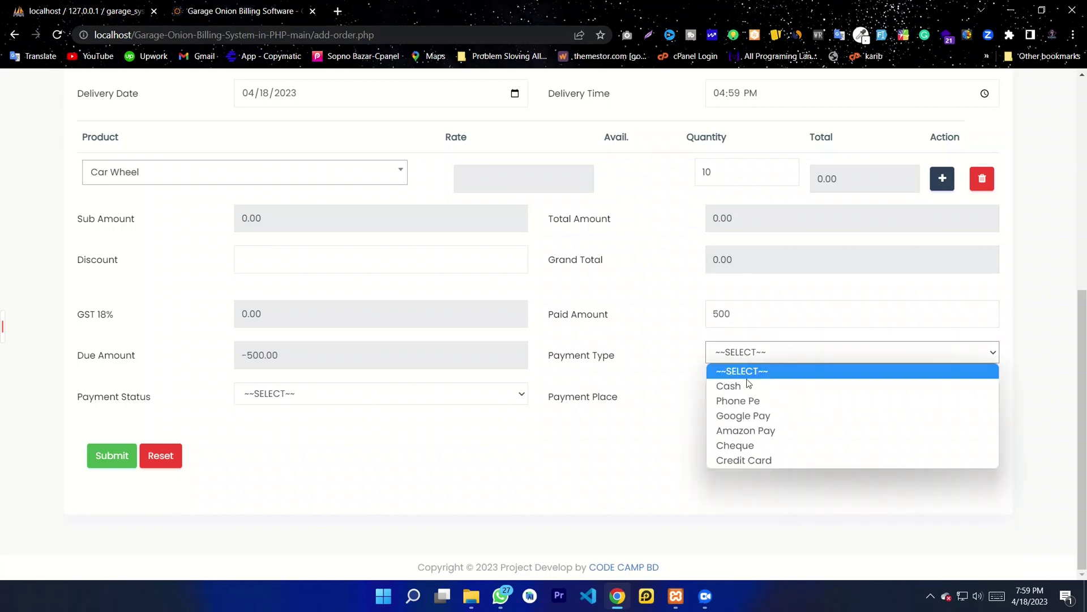
pyautogui.click(748, 385)
pyautogui.click(765, 395)
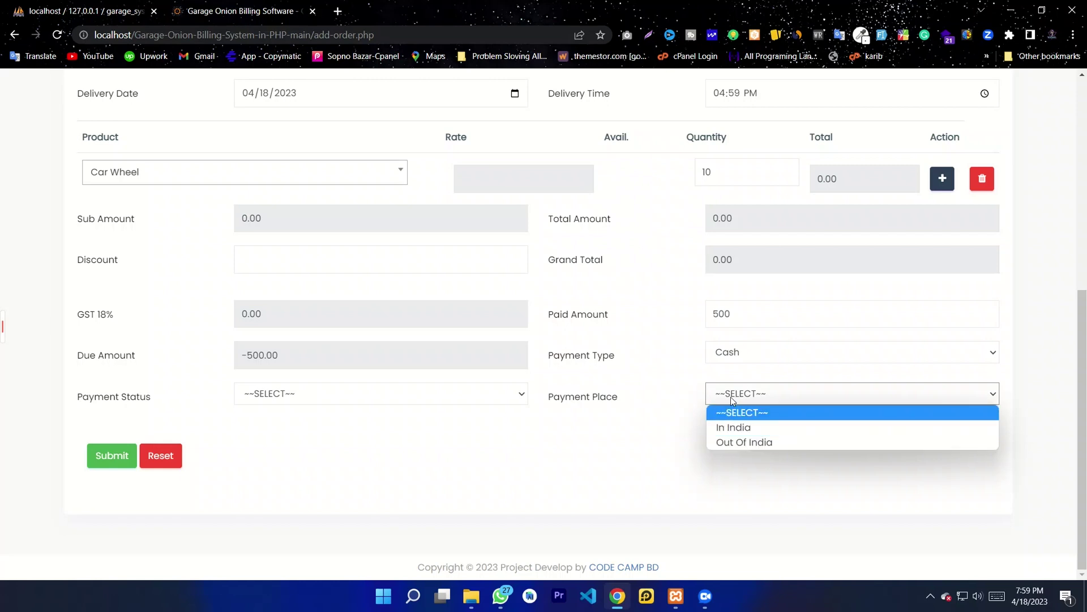
pyautogui.click(732, 426)
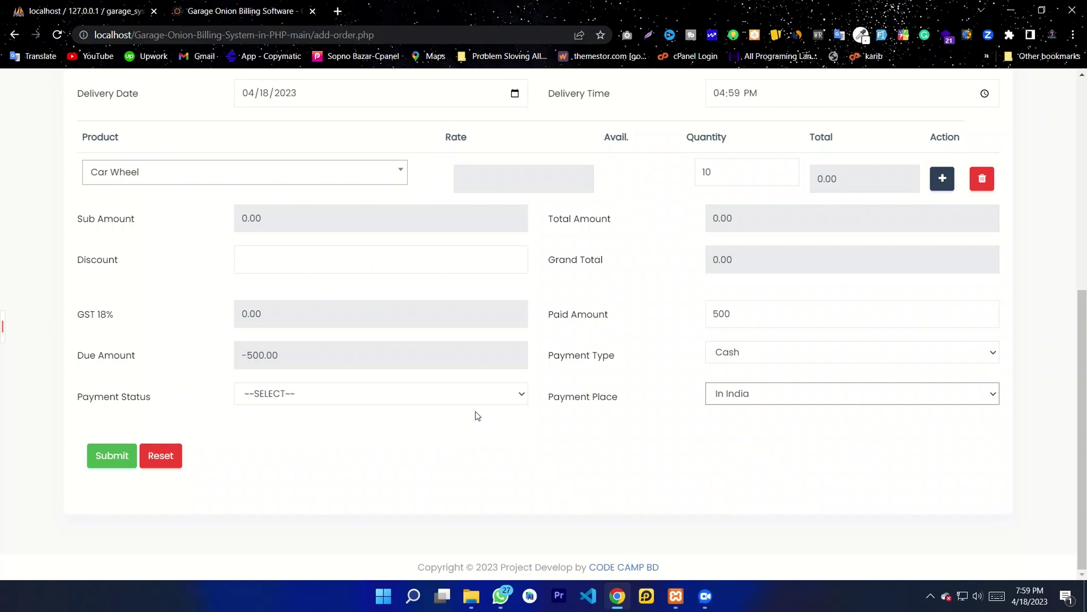
pyautogui.click(331, 399)
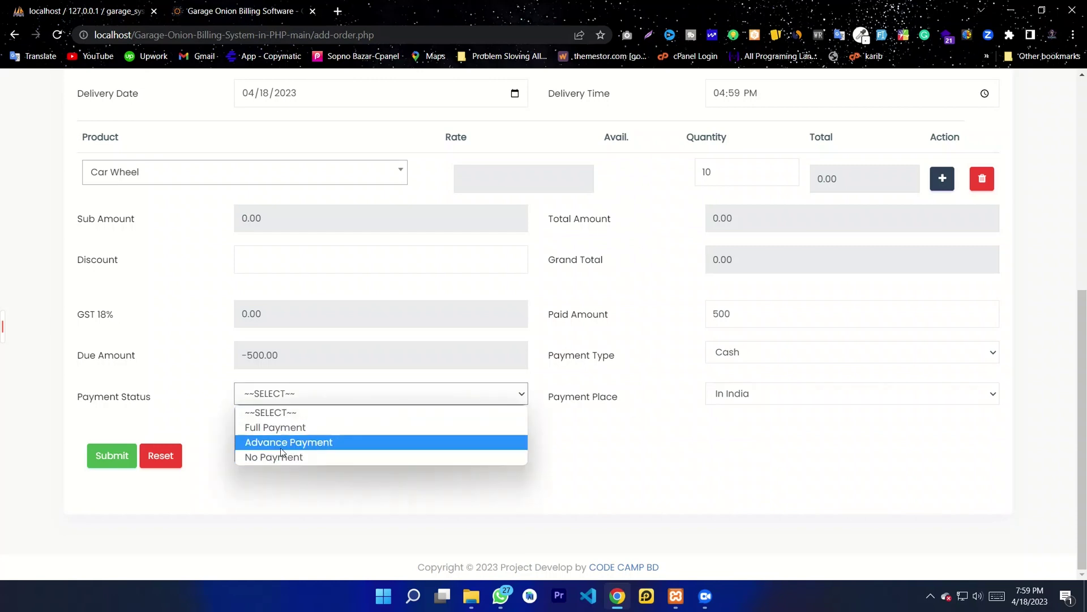
pyautogui.press('Escape')
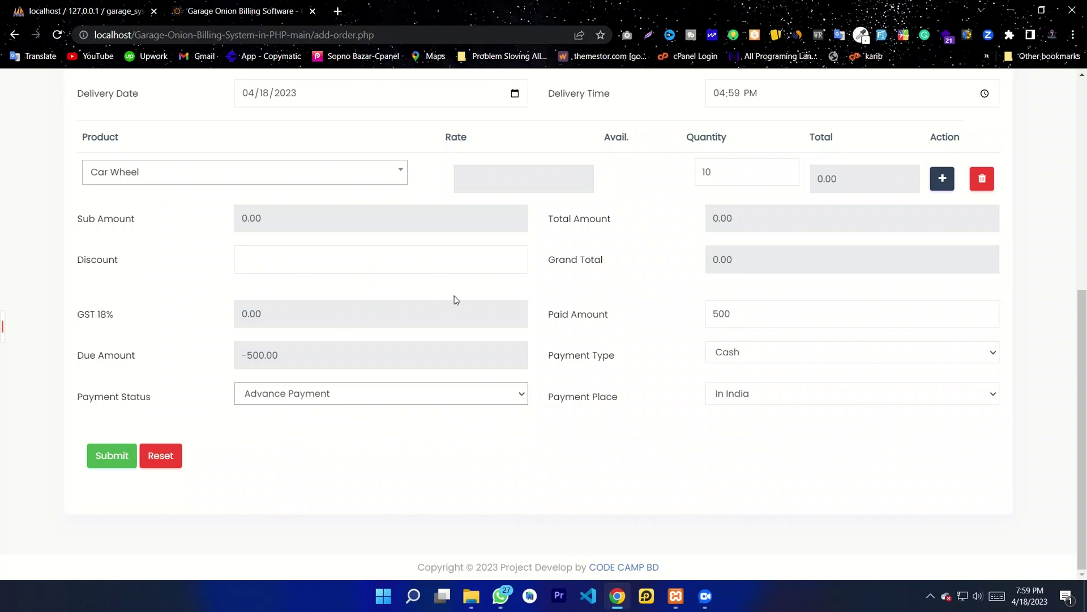
pyautogui.scroll(1, 617, 354)
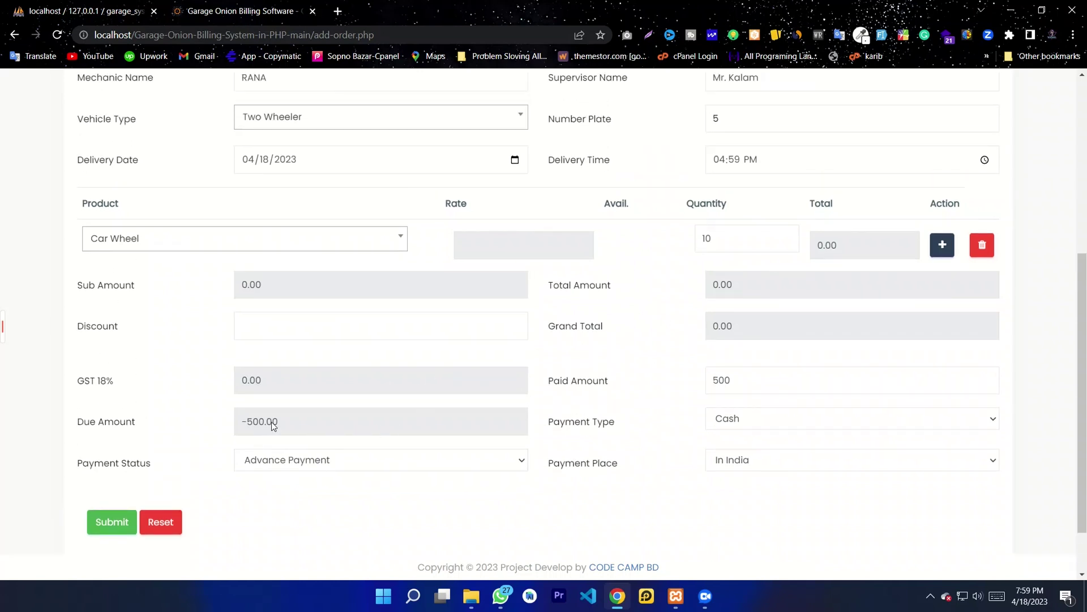
# Step: Submit invoice 3 and check its 2023-04-18 Advance Payment row in the View Invoice list
pyautogui.click(330, 411)
pyautogui.scroll(-1, 621, 400)
pyautogui.scroll(1, 382, 462)
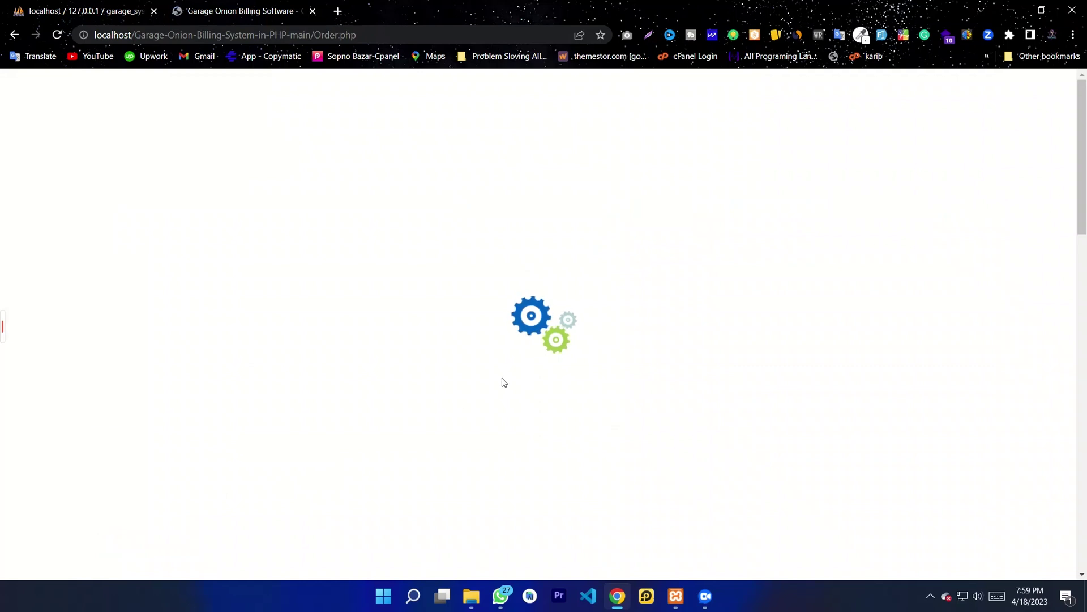
pyautogui.scroll(-1, 534, 345)
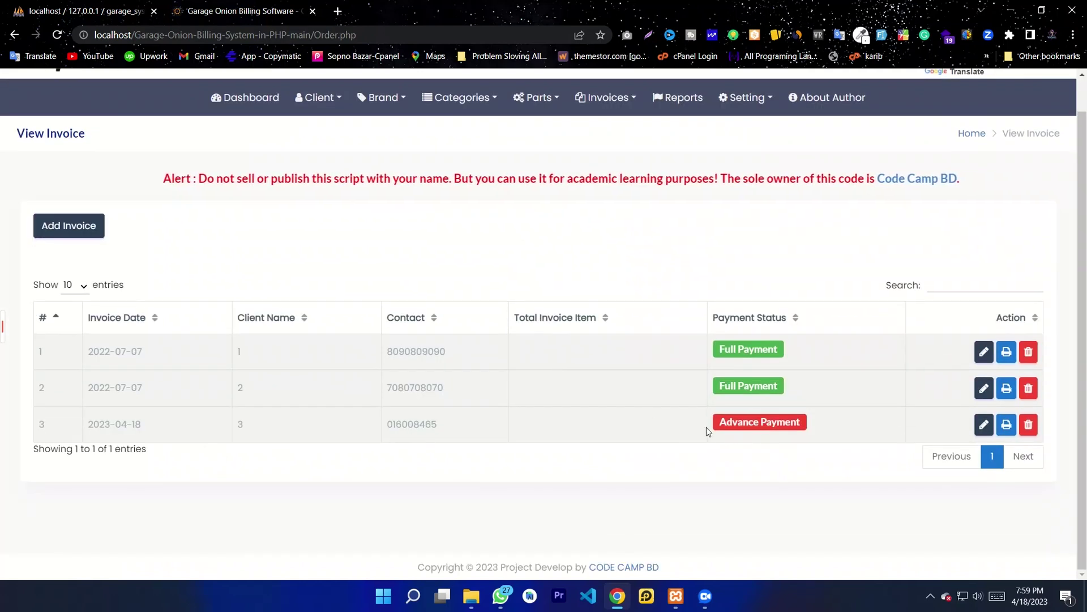
pyautogui.moveTo(439, 425); pyautogui.dragTo(206, 427)
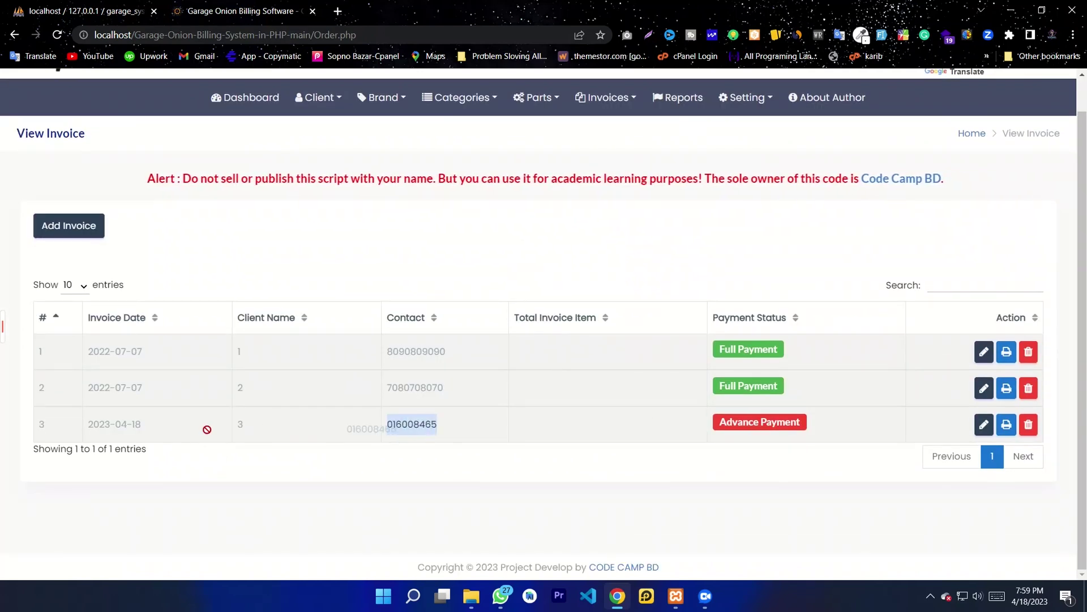
pyautogui.click(247, 427)
pyautogui.doubleClick(244, 425)
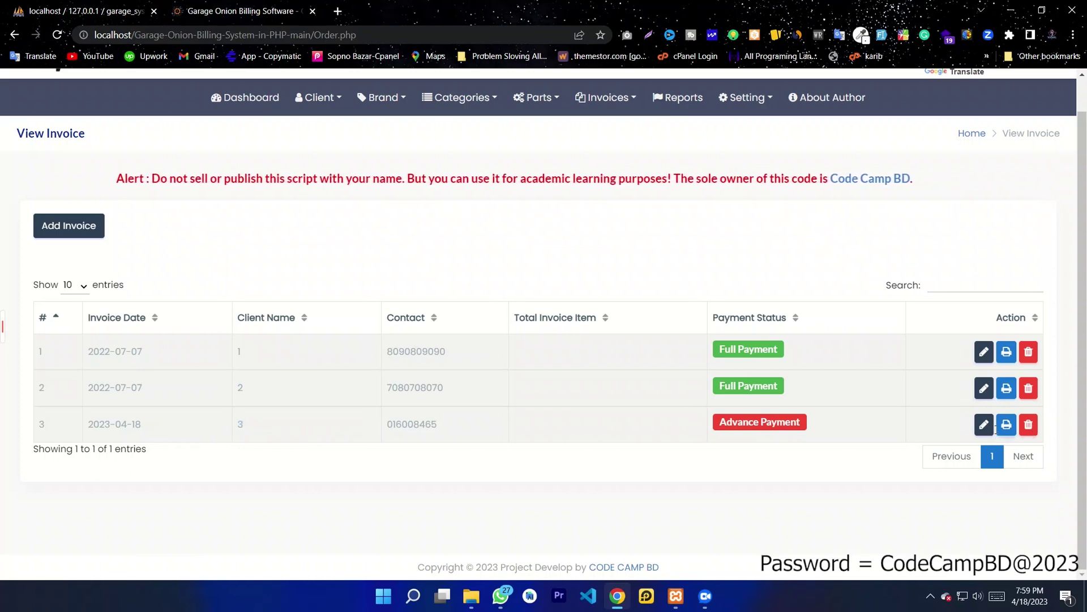
# Step: Review invoice 3's printable page showing Car Wheel, quantity 10, then return to the list
pyautogui.click(1006, 426)
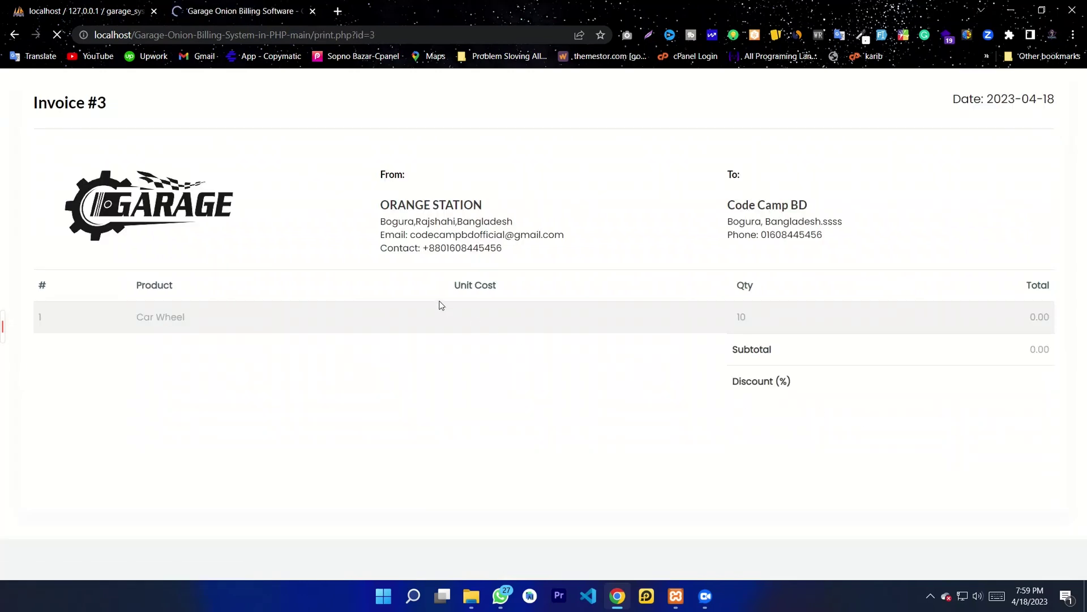
pyautogui.moveTo(539, 253); pyautogui.dragTo(380, 143)
pyautogui.moveTo(695, 338); pyautogui.dragTo(775, 352)
pyautogui.moveTo(266, 315); pyautogui.dragTo(136, 315)
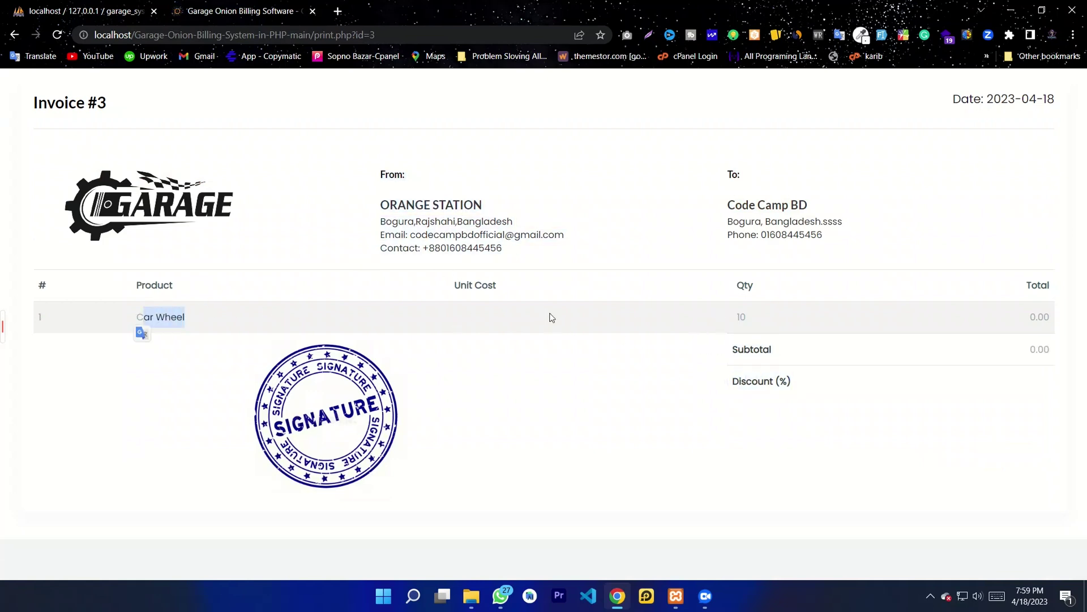
pyautogui.click(550, 315)
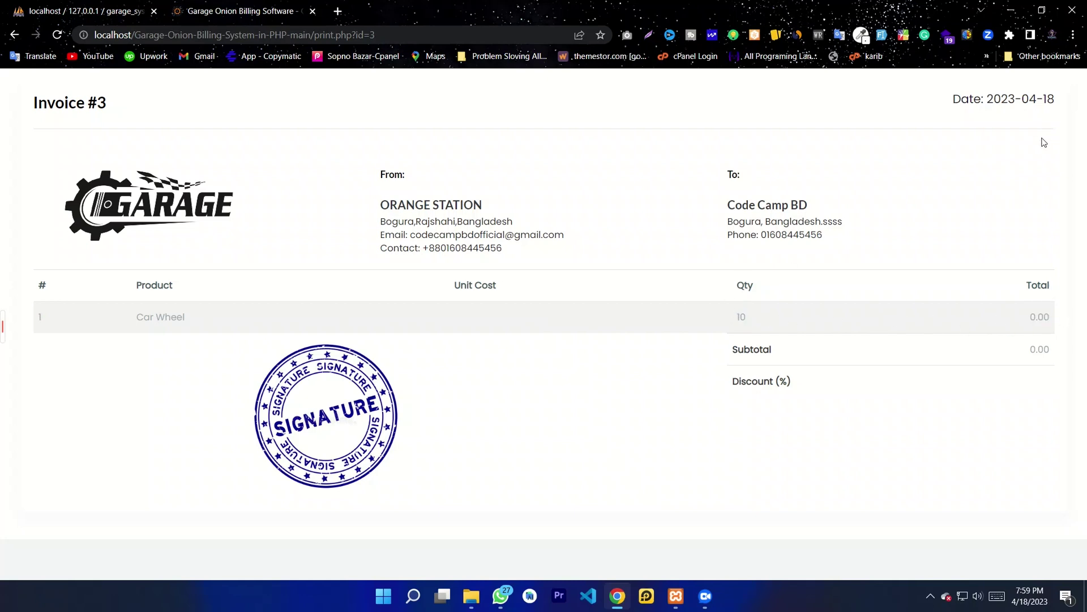
pyautogui.click(14, 36)
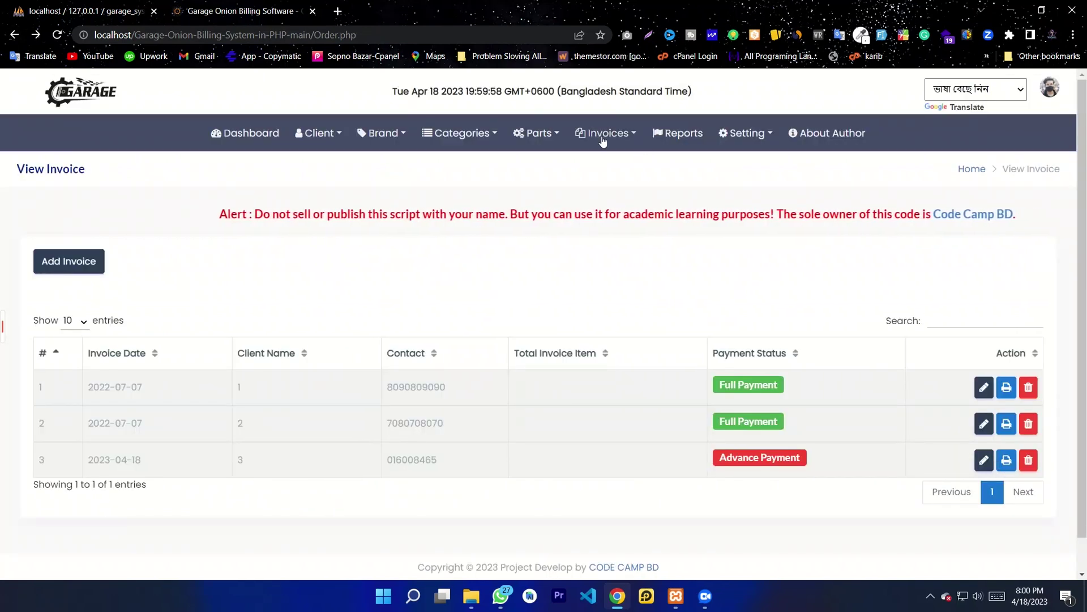
# Step: On the Datewise Report page, set the start date to 06/04/2019
pyautogui.click(682, 136)
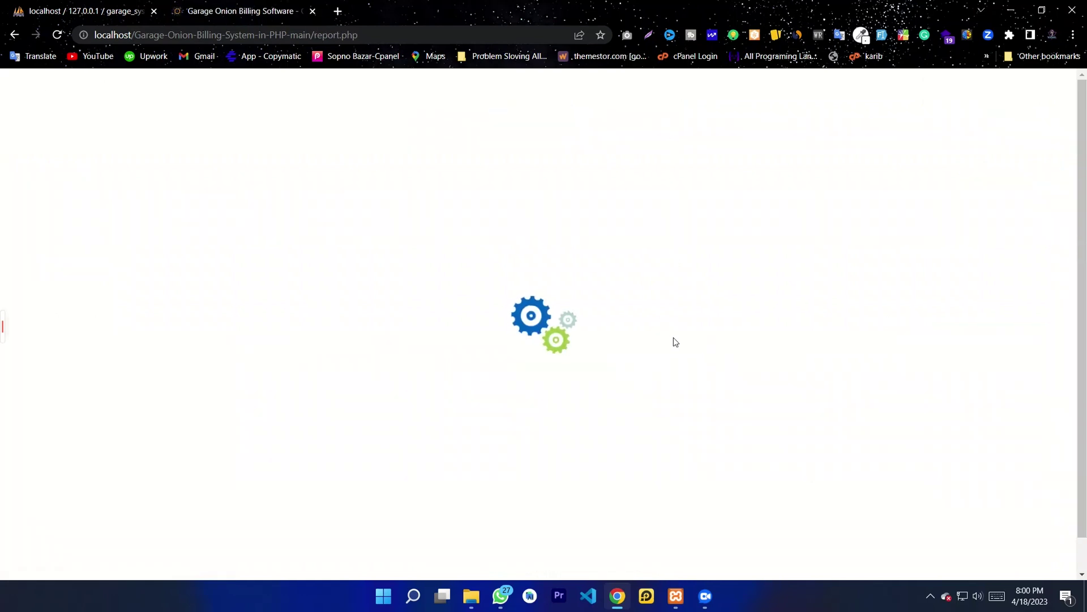
pyautogui.click(843, 271)
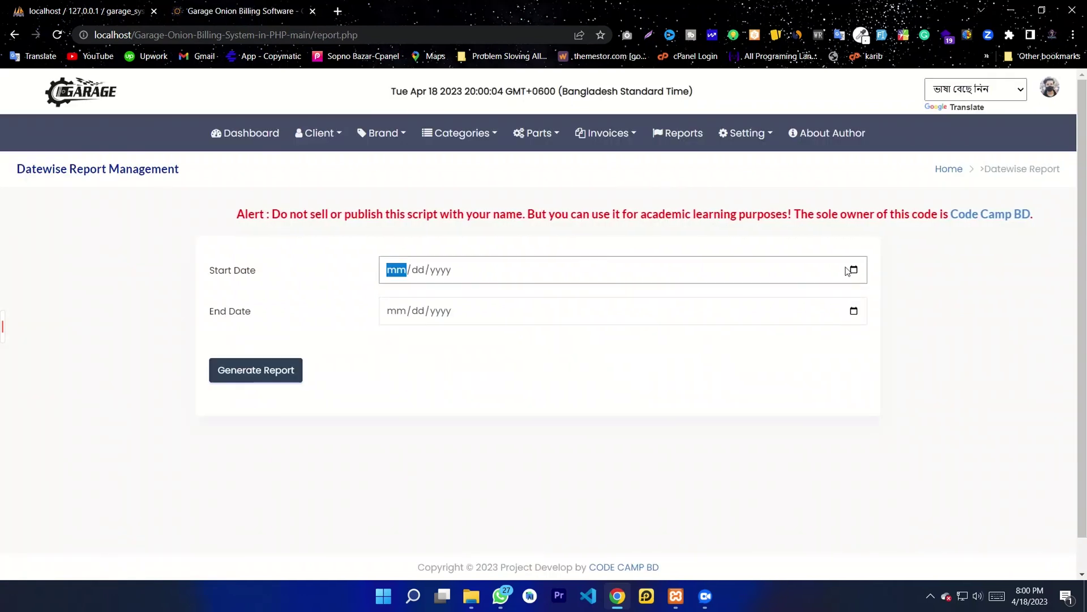
pyautogui.click(854, 270)
pyautogui.press('Up')
pyautogui.press('Up')
pyautogui.press('Up')
pyautogui.press('Up')
pyautogui.press('Up')
pyautogui.scroll(2, 462, 317)
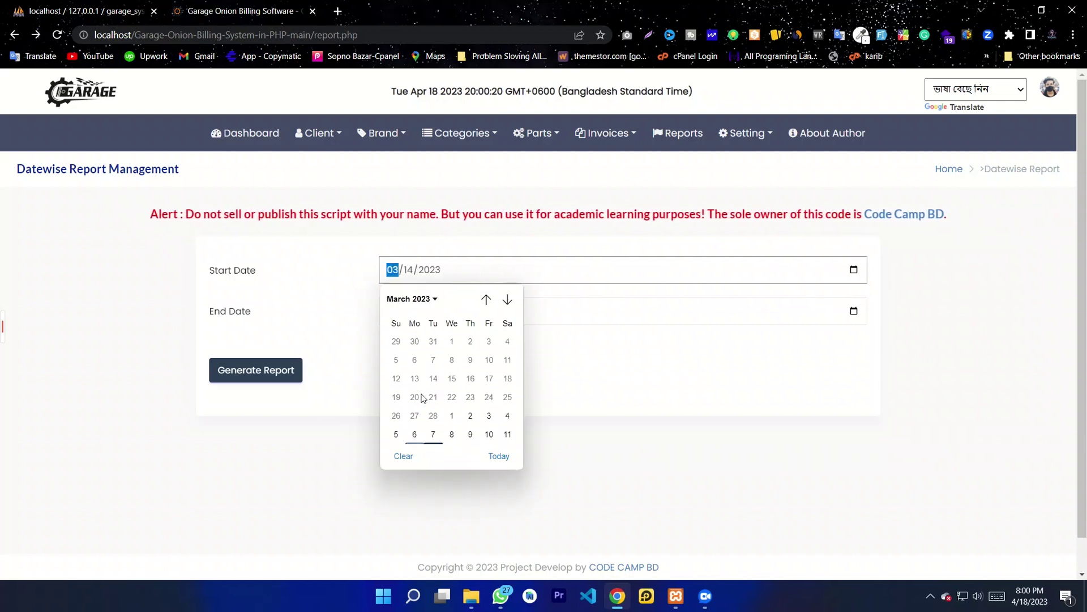
pyautogui.click(410, 298)
pyautogui.scroll(3, 403, 338)
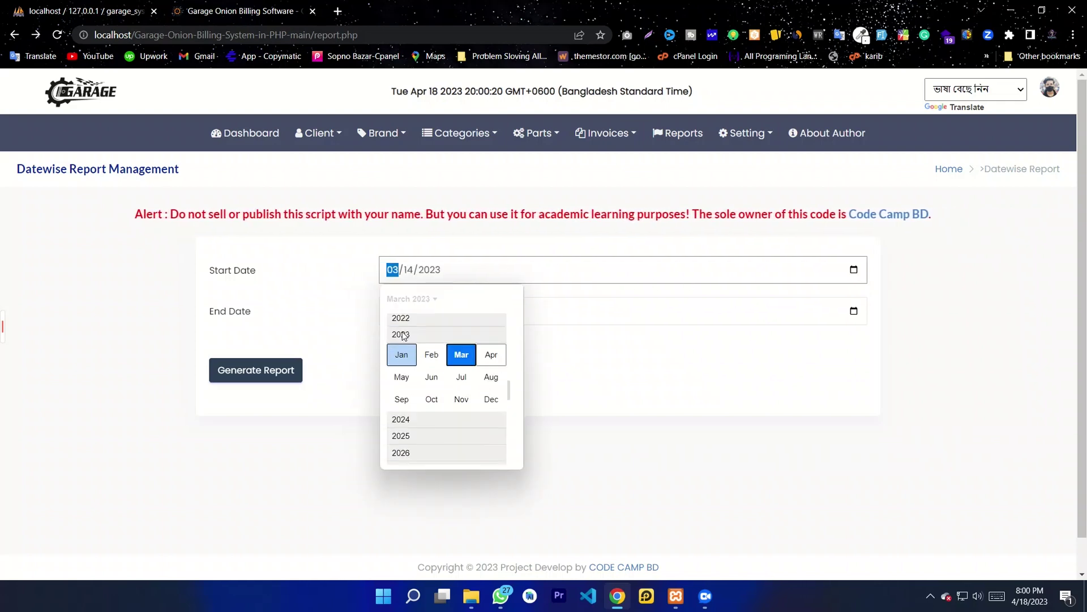
pyautogui.click(402, 332)
pyautogui.click(430, 365)
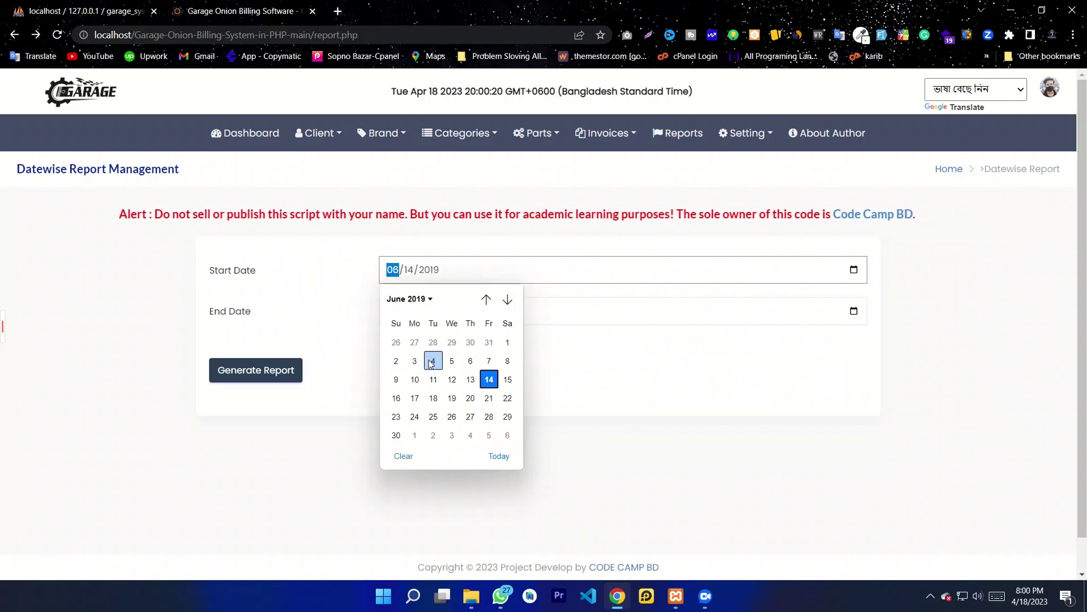
pyautogui.click(429, 371)
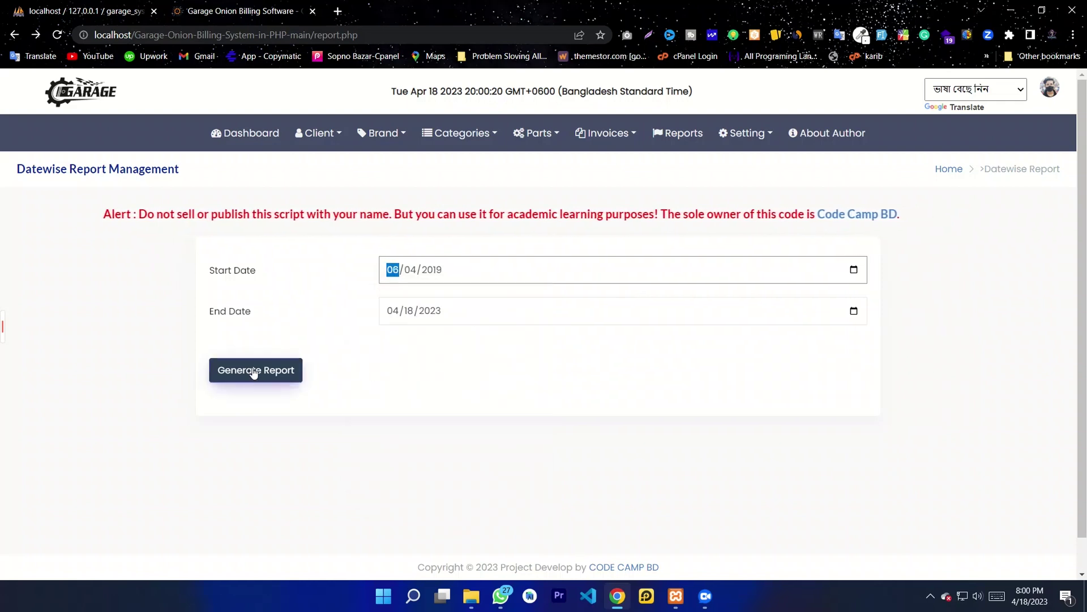
# Step: Generate the report through 04/18/2023, totalling 3215.5, and return to the report form
pyautogui.click(256, 371)
pyautogui.moveTo(817, 138); pyautogui.dragTo(655, 205)
pyautogui.click(655, 205)
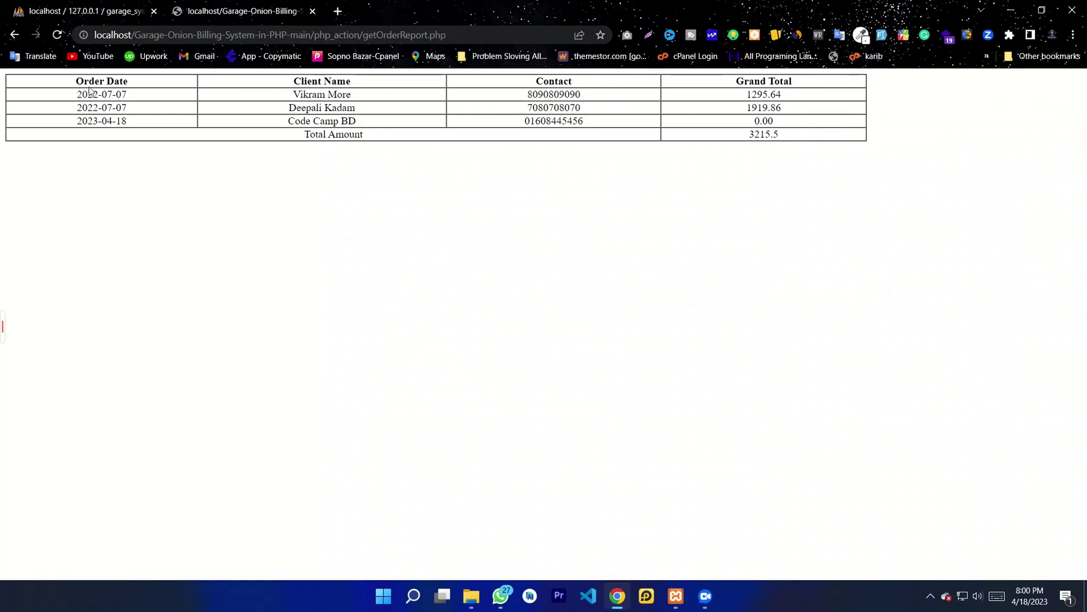
pyautogui.click(15, 36)
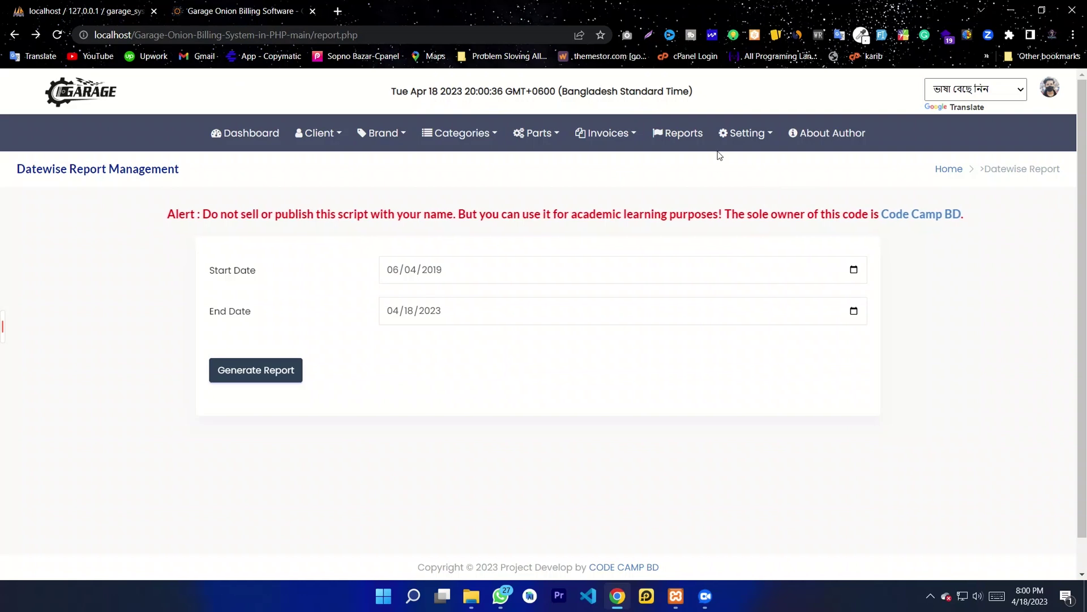
# Step: Go to Setting > Web Management
pyautogui.click(629, 134)
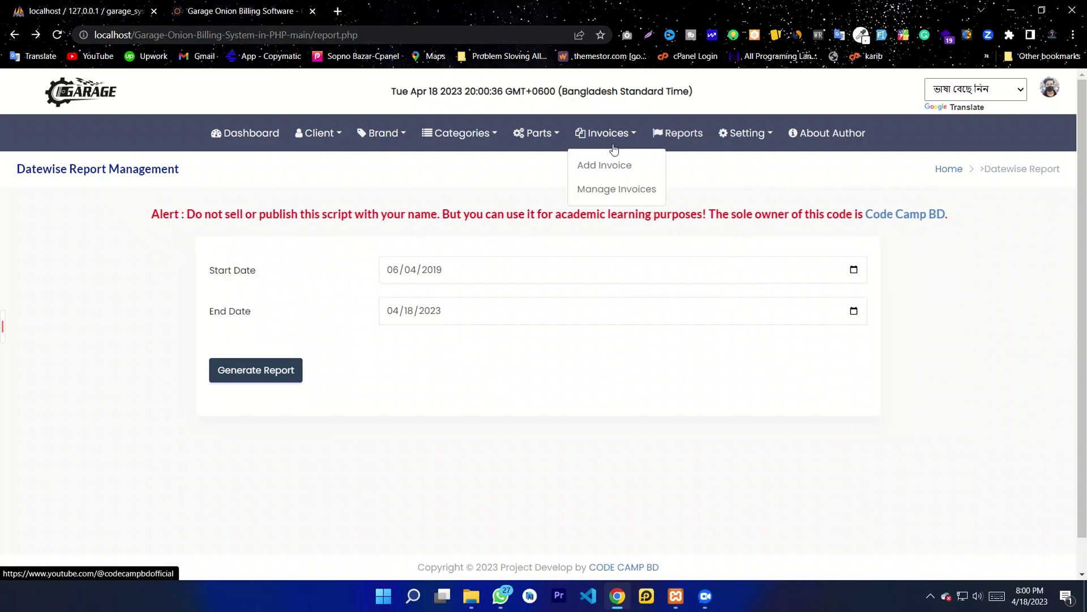
pyautogui.click(688, 135)
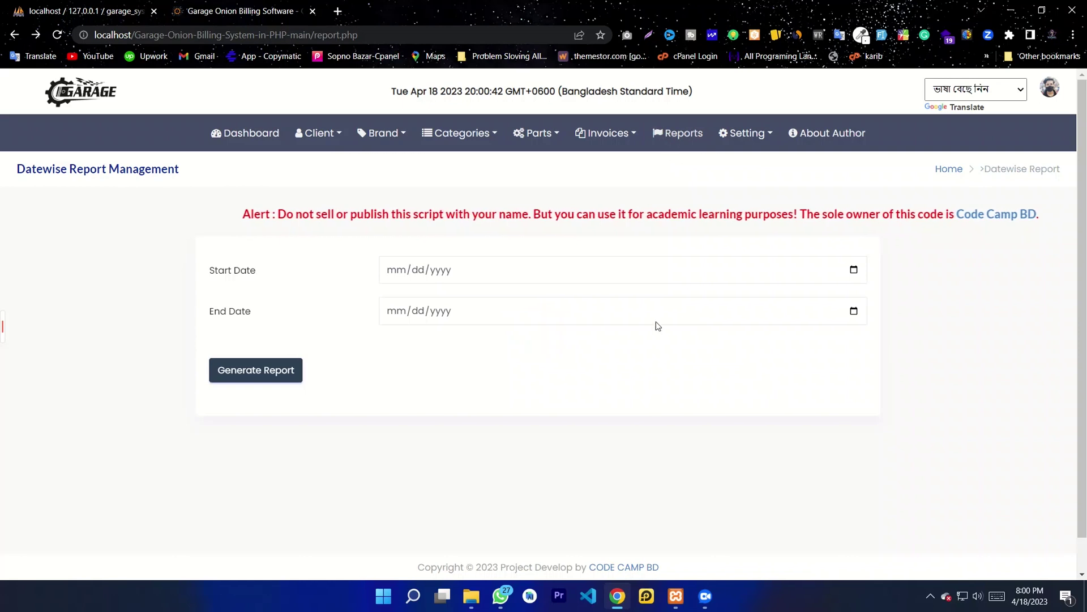
pyautogui.click(748, 135)
pyautogui.click(741, 164)
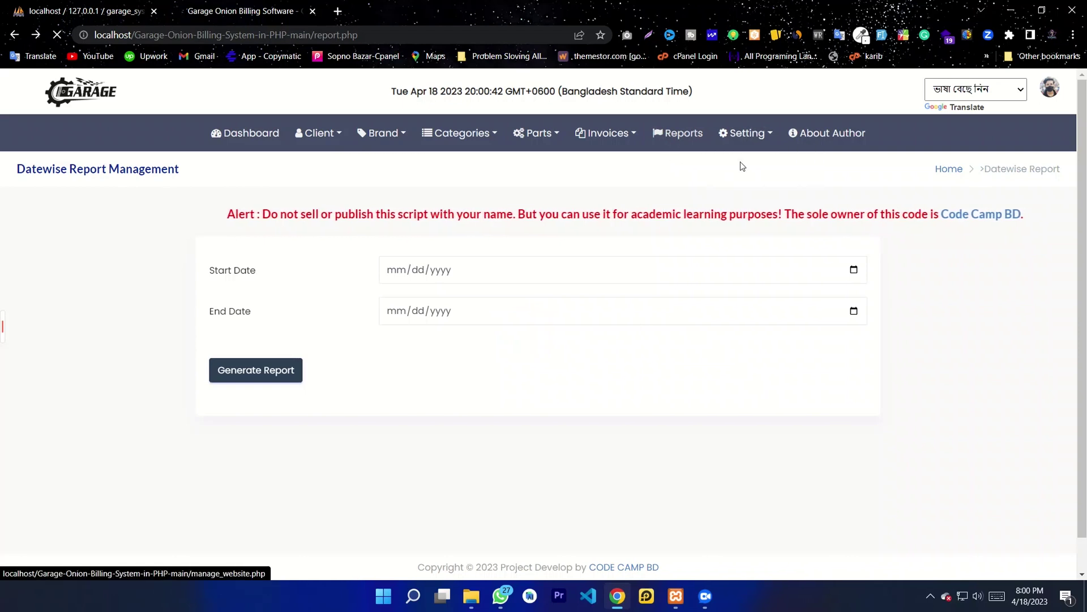
# Step: Review the website title Garage Onion, footer, contact, currency symbol and logo settings
pyautogui.click(449, 272)
pyautogui.click(471, 330)
pyautogui.scroll(-1, 526, 393)
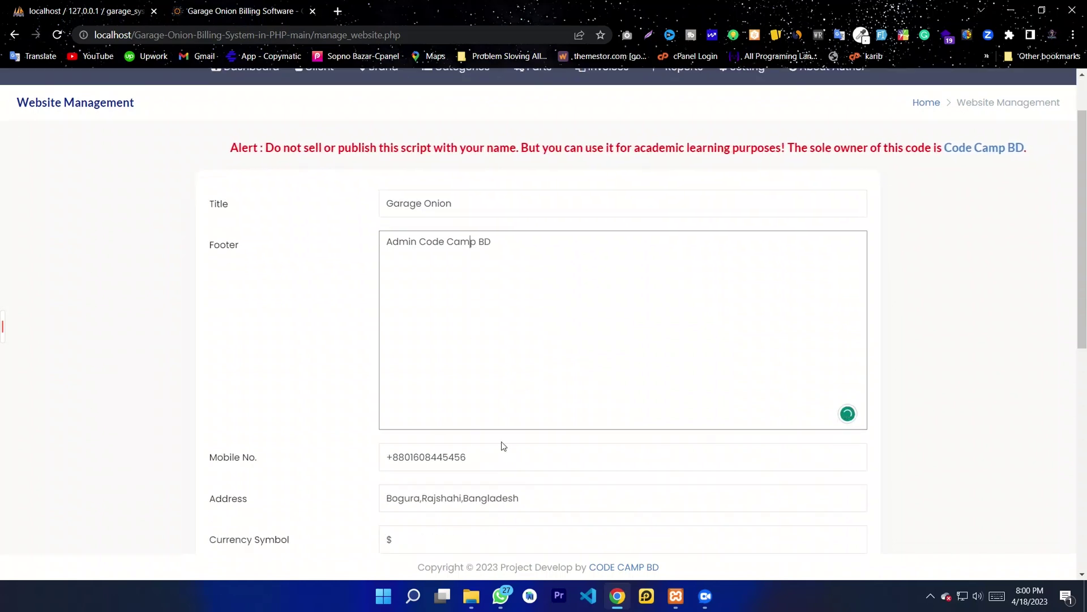
pyautogui.scroll(-2, 510, 442)
pyautogui.scroll(-5, 516, 368)
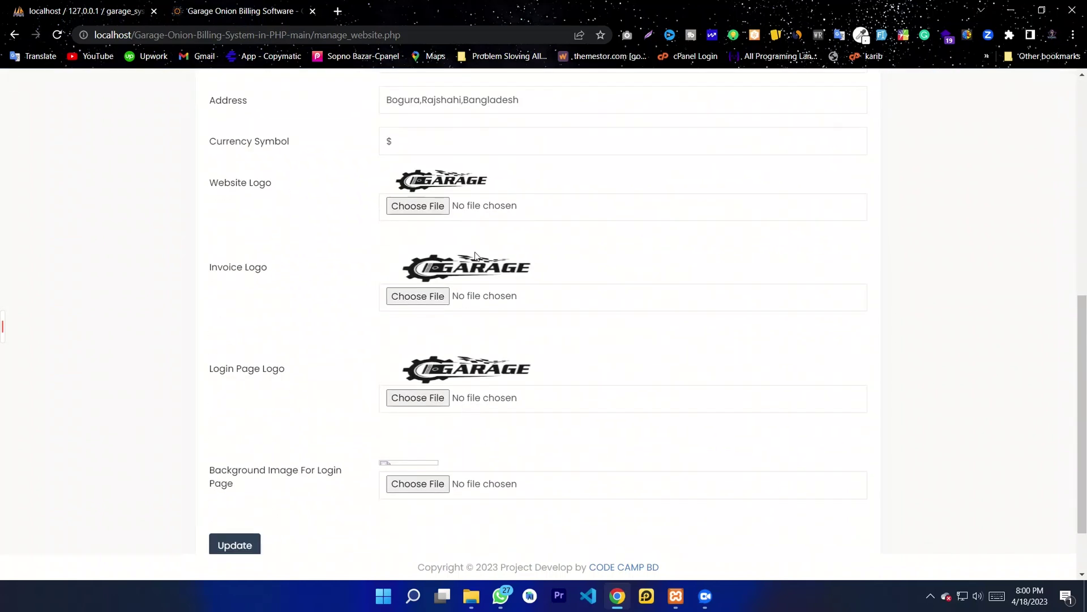
pyautogui.scroll(-1, 473, 517)
pyautogui.scroll(8, 444, 408)
pyautogui.scroll(1, 444, 408)
pyautogui.doubleClick(414, 529)
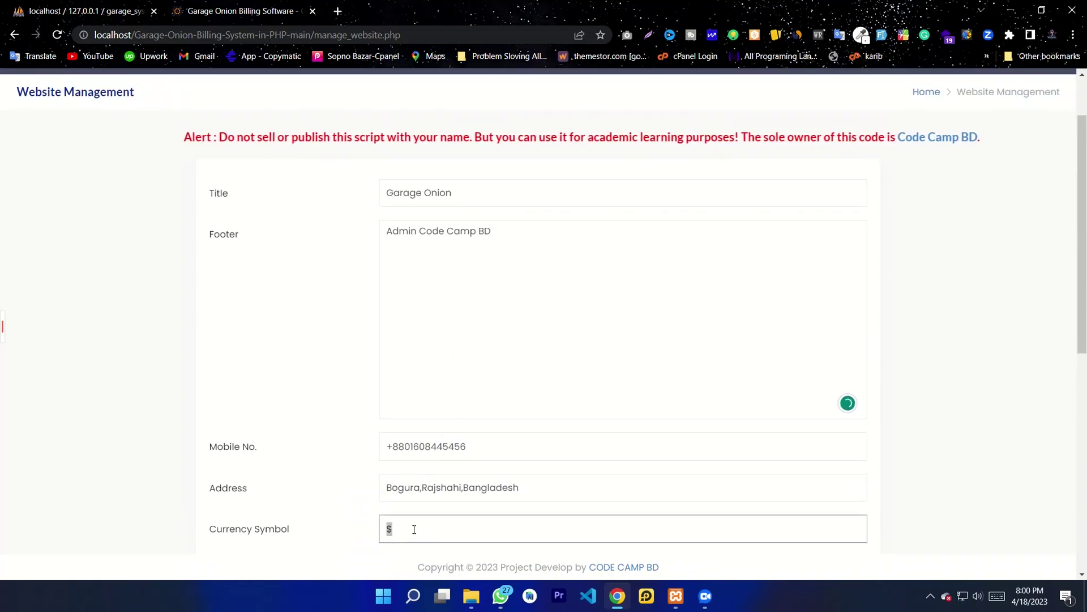
pyautogui.scroll(2, 414, 529)
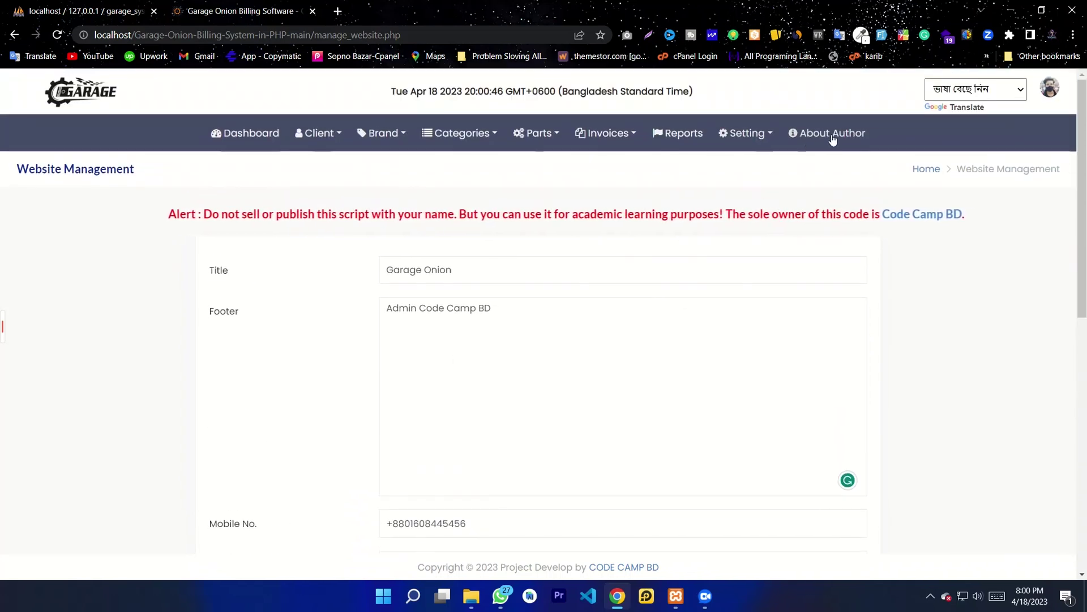
pyautogui.scroll(-7, 677, 262)
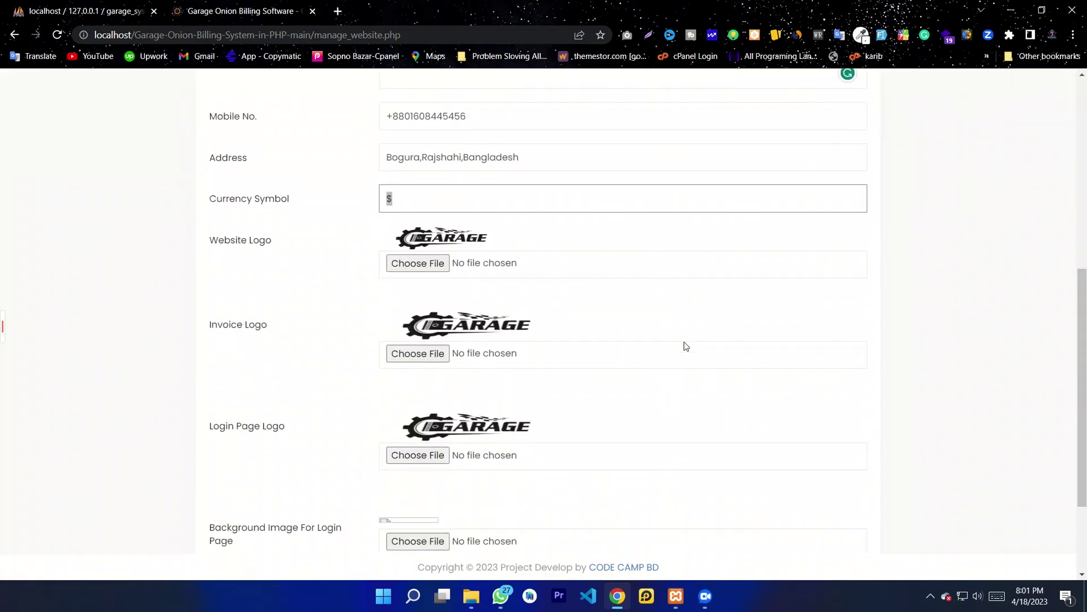
pyautogui.scroll(-3, 687, 346)
pyautogui.scroll(10, 560, 340)
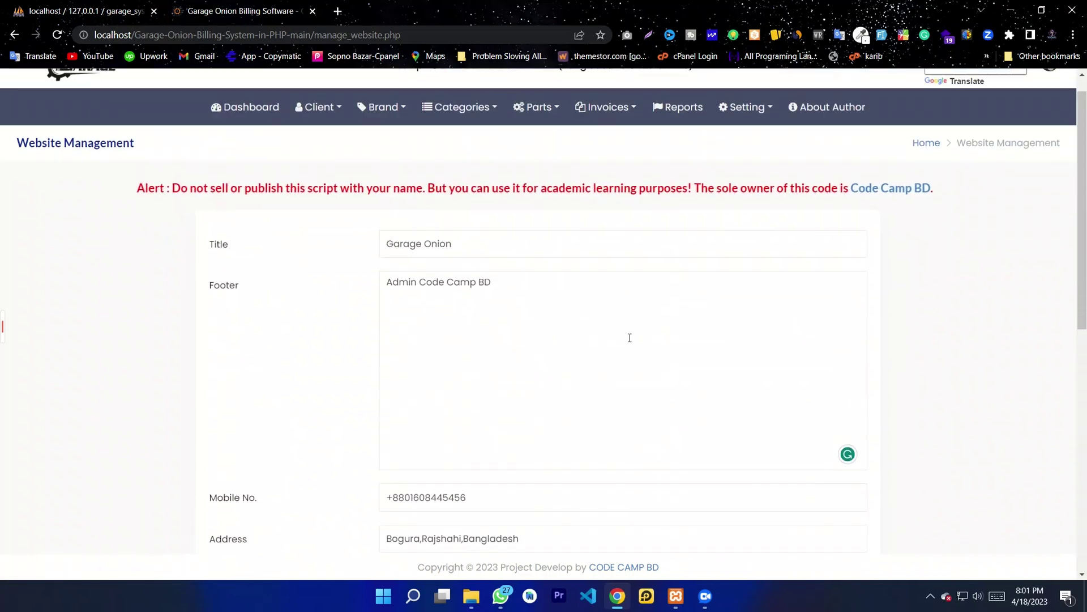
# Step: Review the user list and Add User form fields, then return to the dashboard
pyautogui.click(1050, 90)
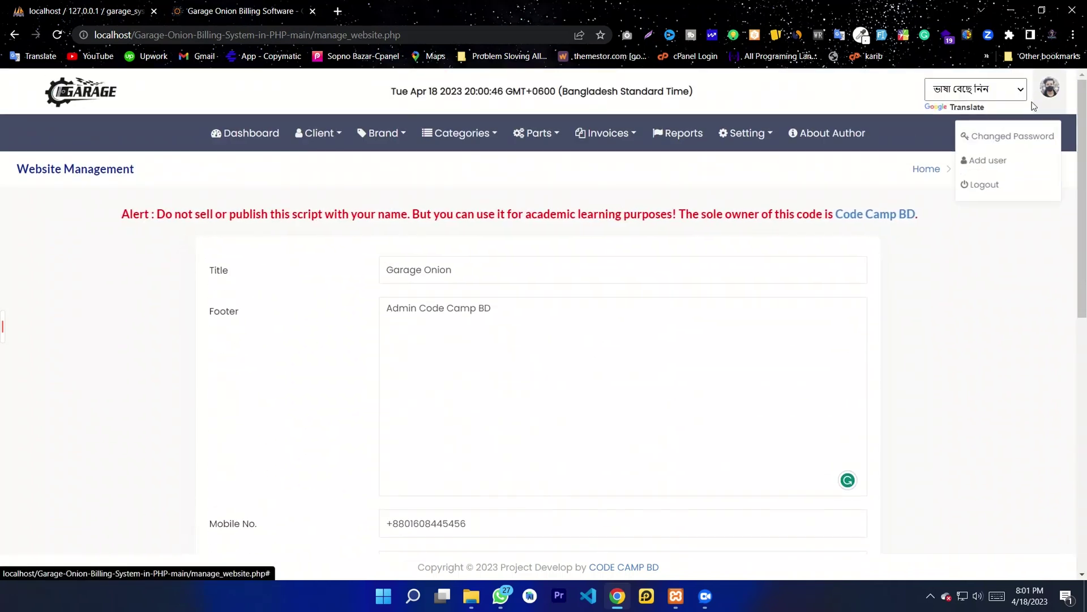
pyautogui.click(1005, 160)
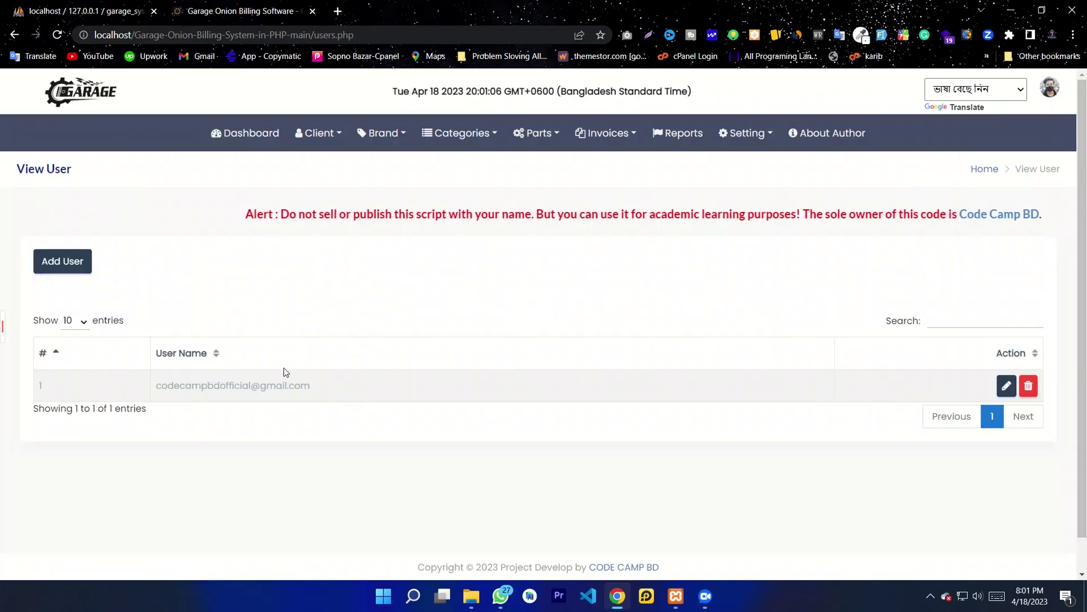
pyautogui.click(47, 268)
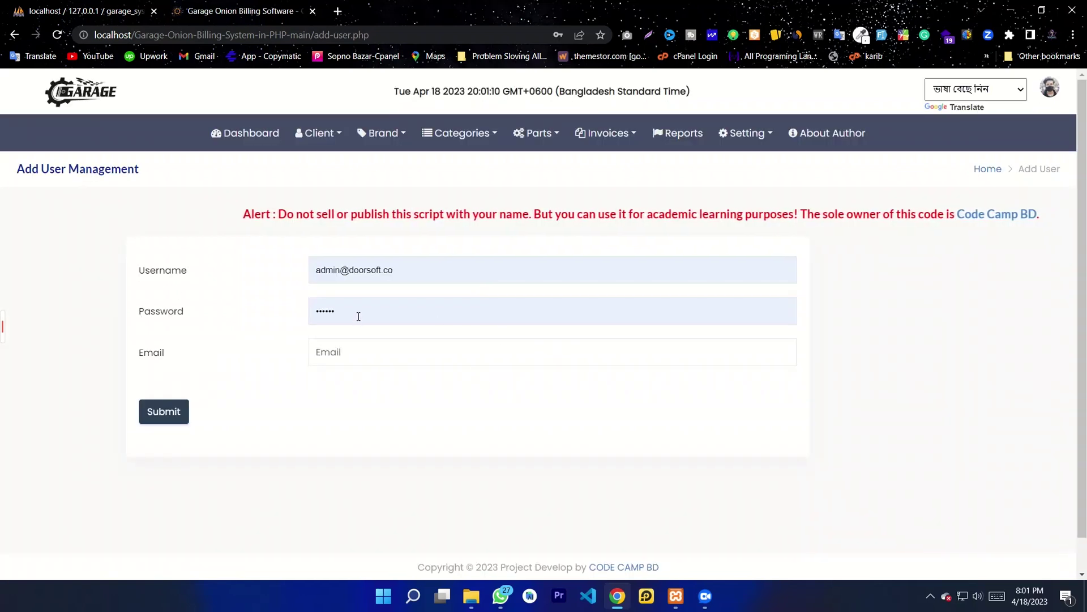
pyautogui.click(357, 316)
pyautogui.click(504, 271)
pyautogui.click(340, 352)
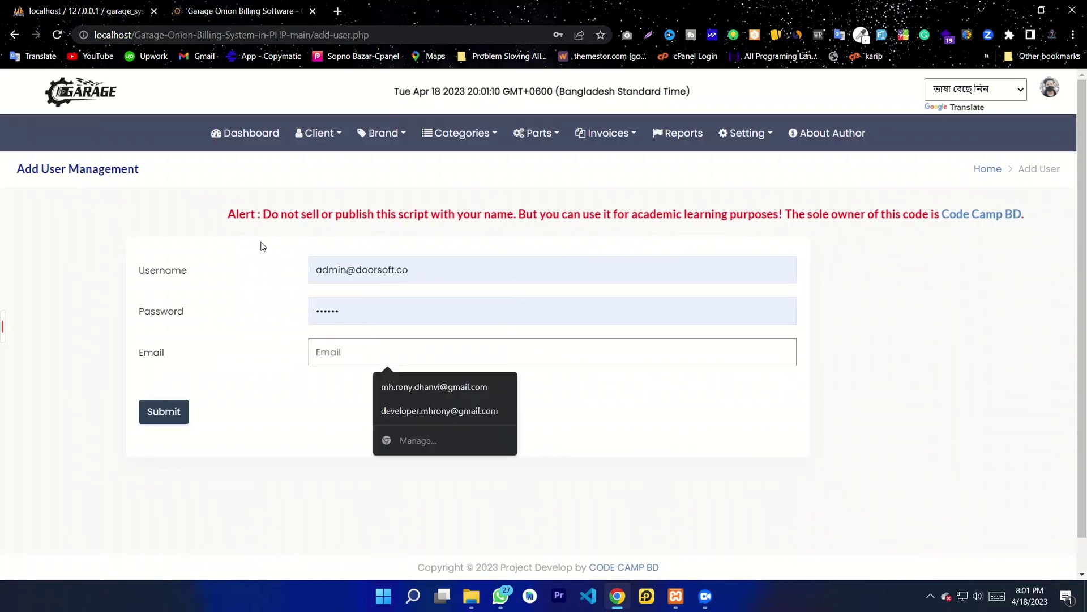
pyautogui.click(251, 138)
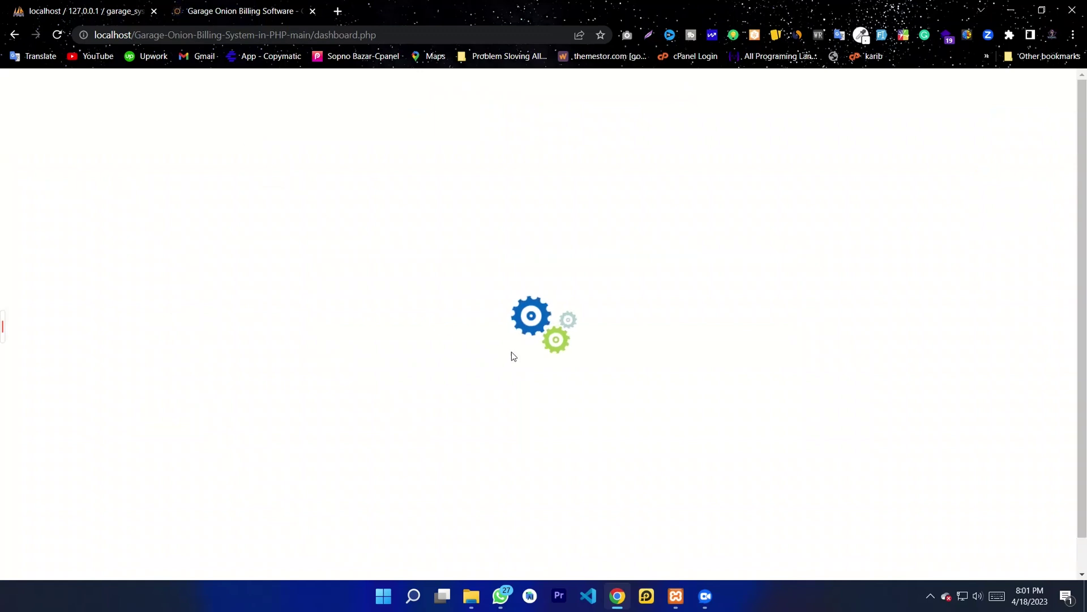
pyautogui.scroll(-1, 679, 421)
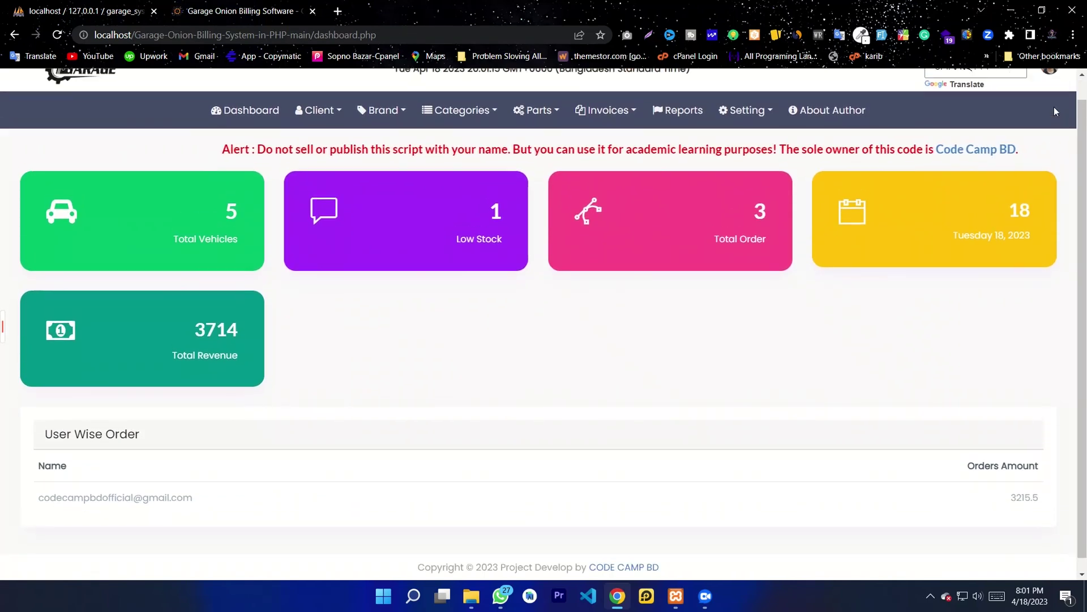
# Step: Look through the Change Password form, then reopen the account menu for Logout
pyautogui.scroll(1, 1054, 106)
pyautogui.moveTo(1046, 97)
pyautogui.click(976, 140)
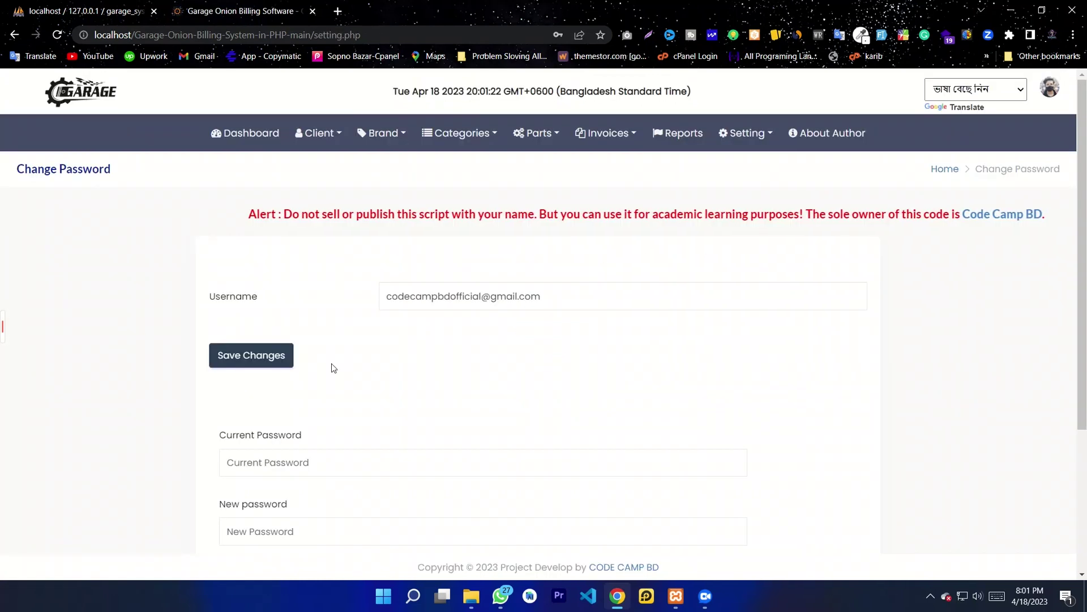
pyautogui.scroll(-3, 418, 352)
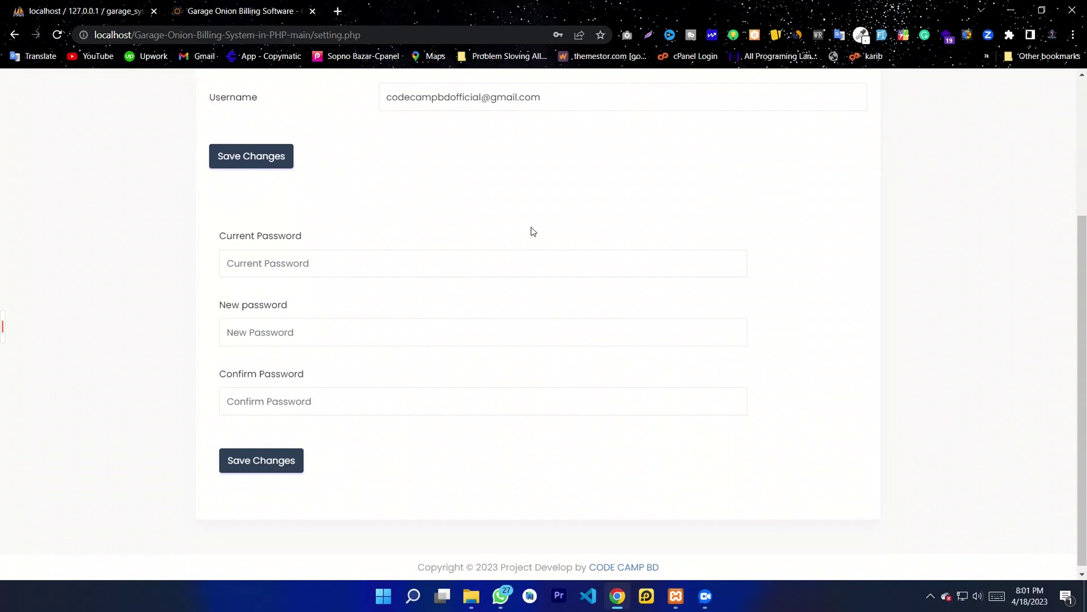
pyautogui.scroll(3, 345, 336)
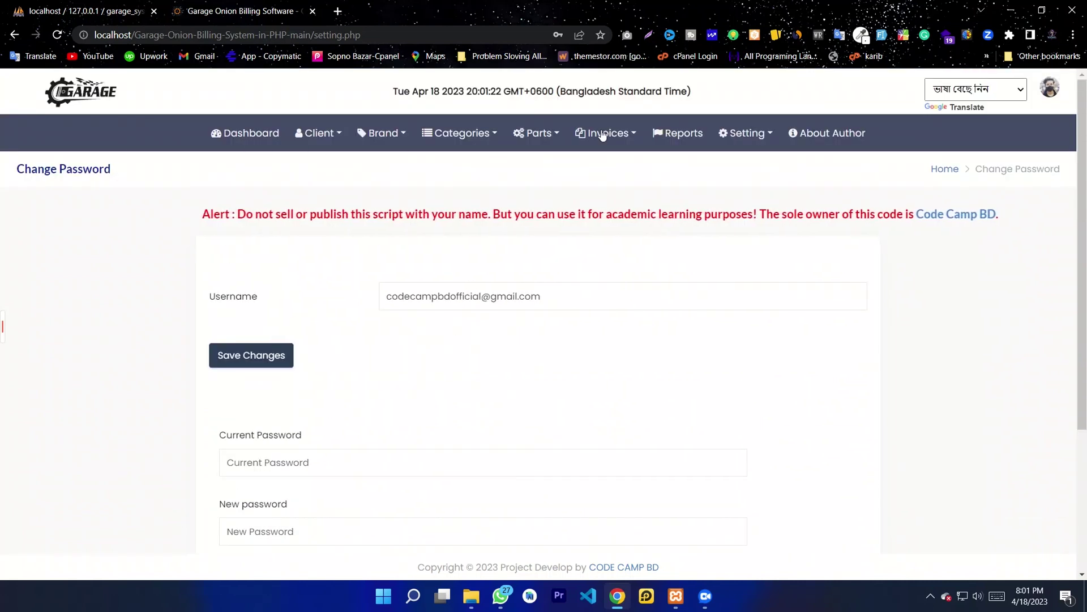
pyautogui.click(1049, 88)
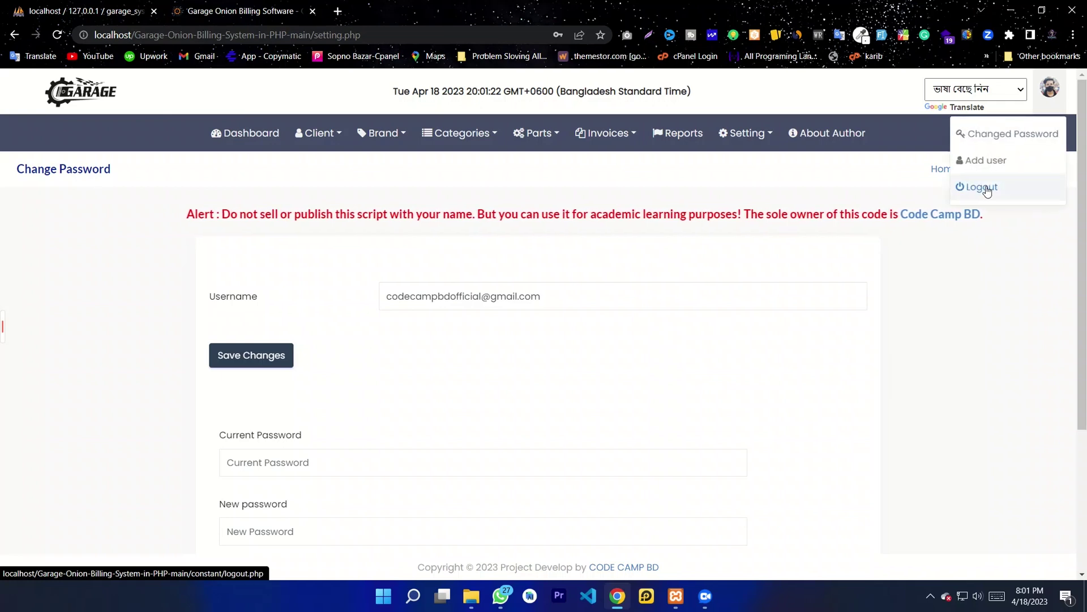